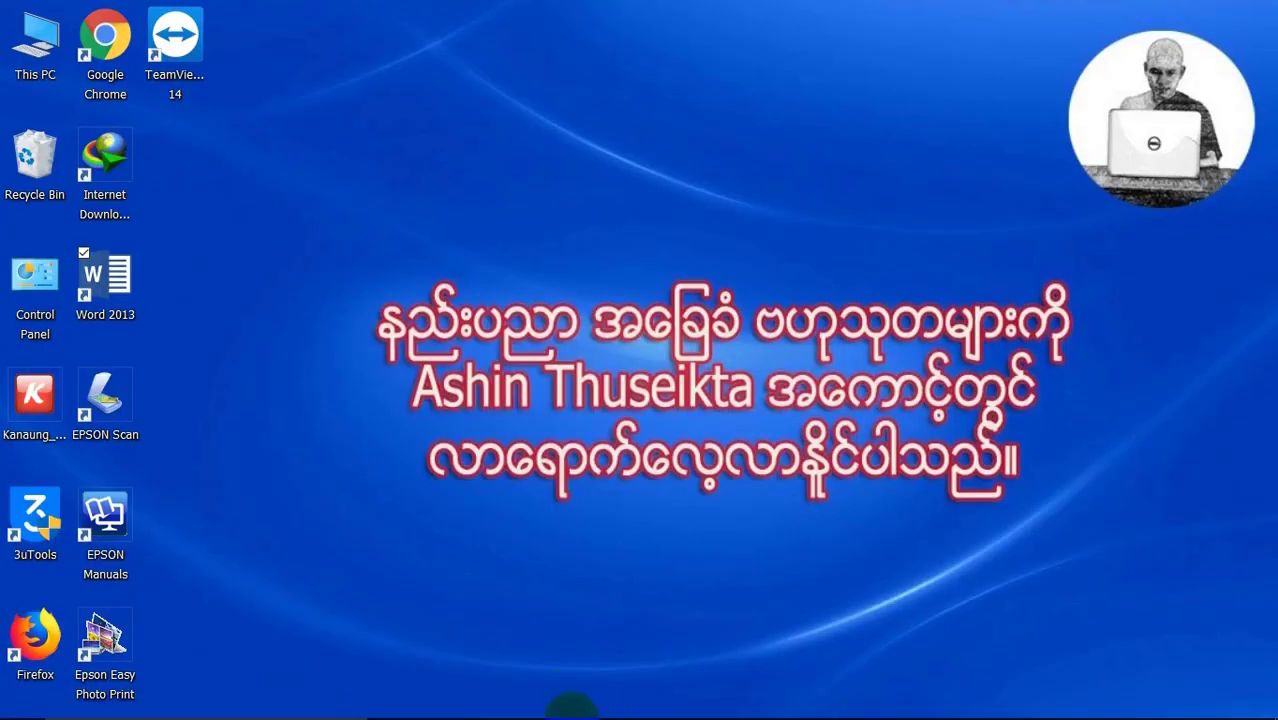
Switch to Word and fill the blank document with one paragraph of sample text using =rand(1,32).
left_click(515, 703)
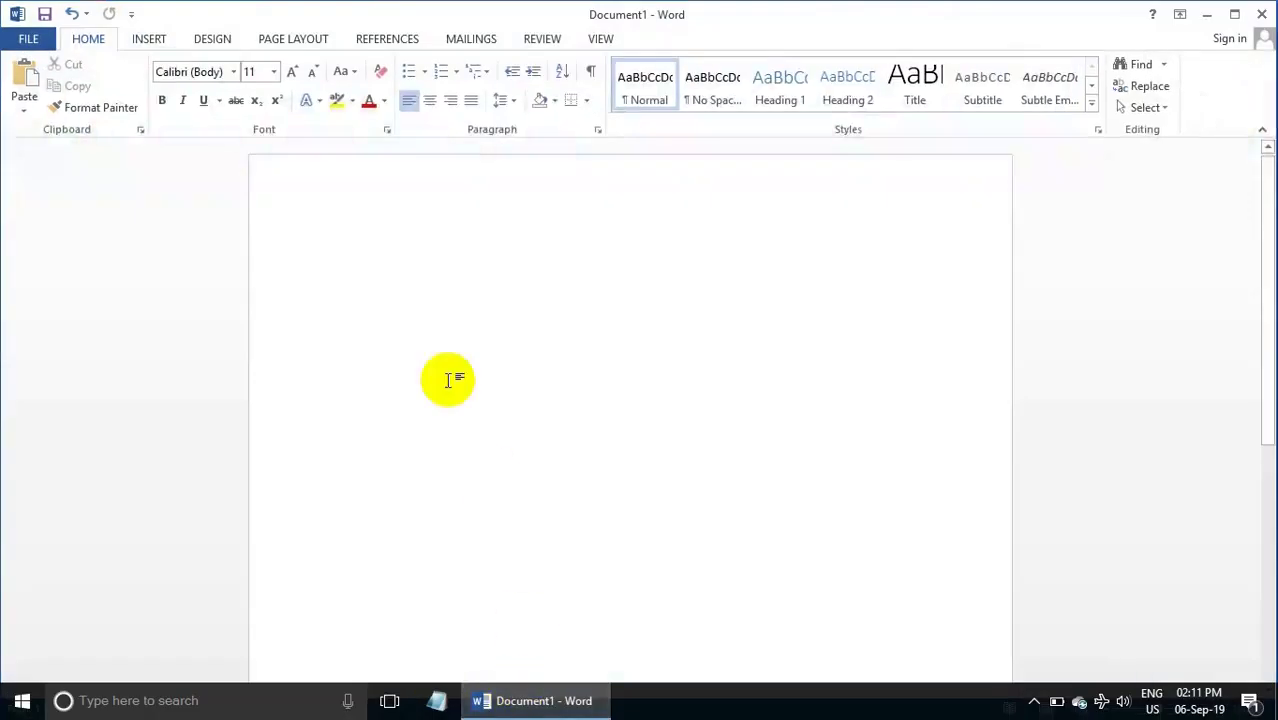
type("=rand(1,")
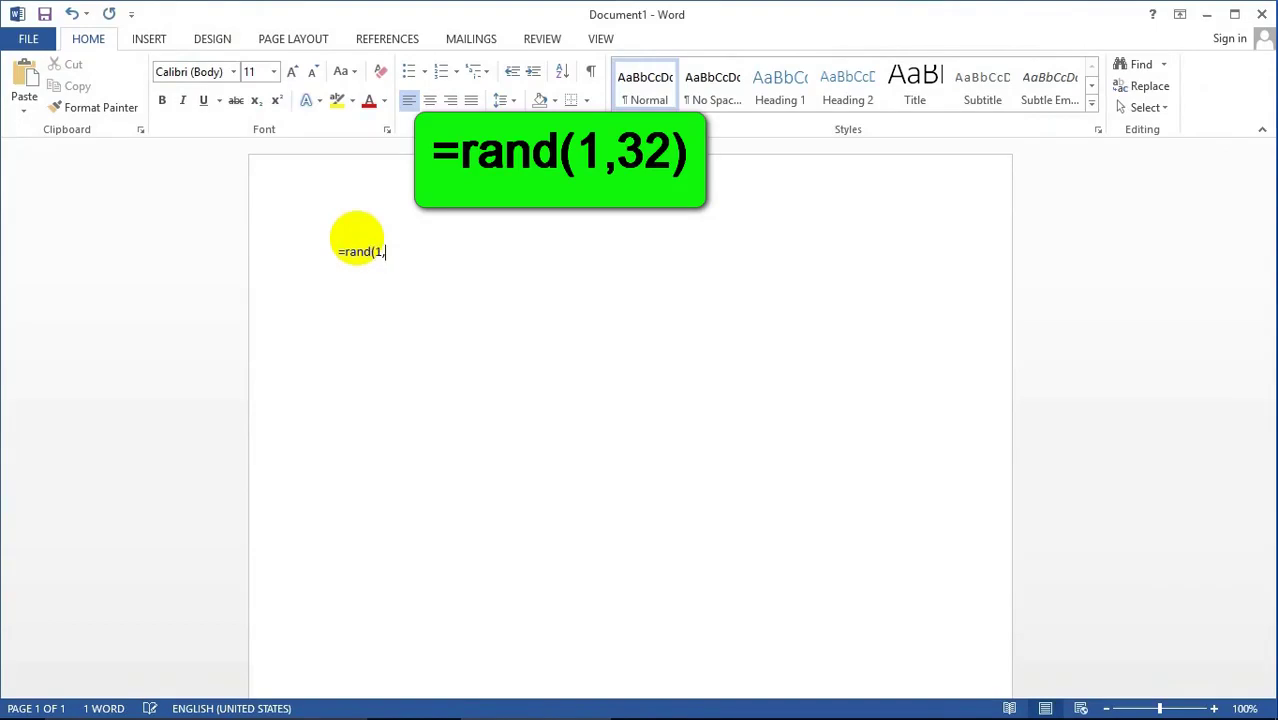
type("32)")
key("Return")
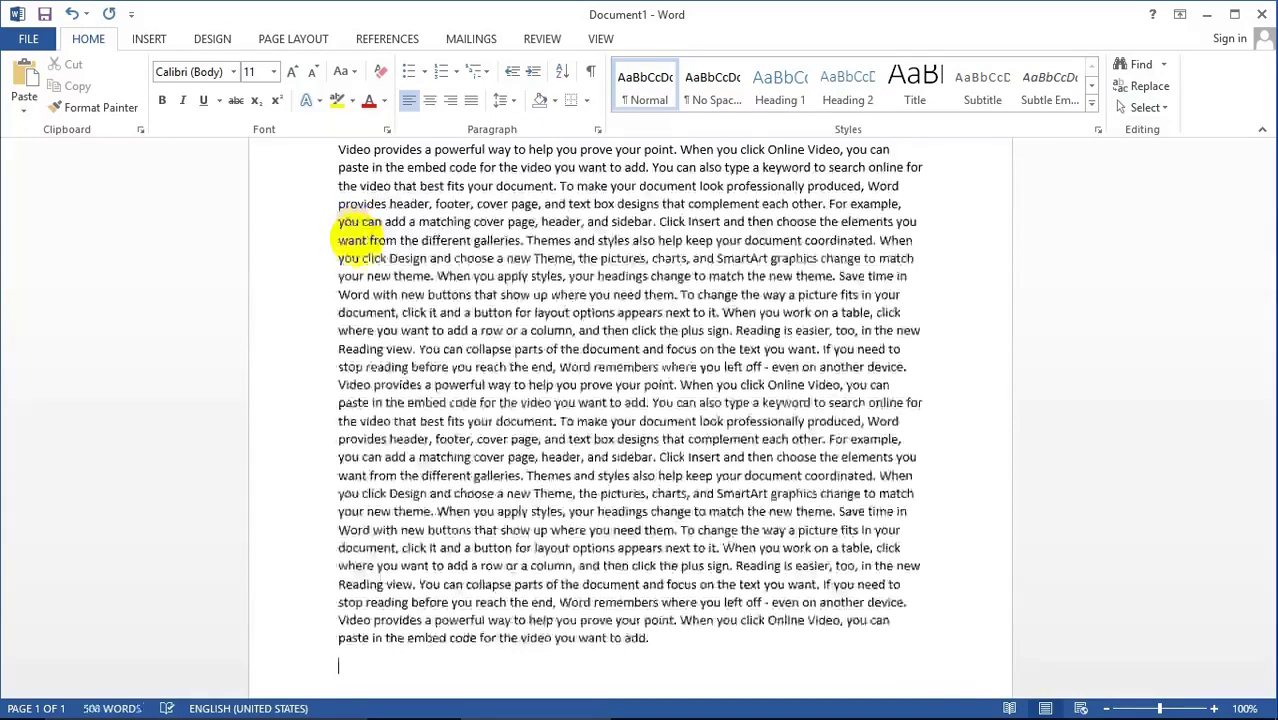
scroll(470, 280, "up", 2)
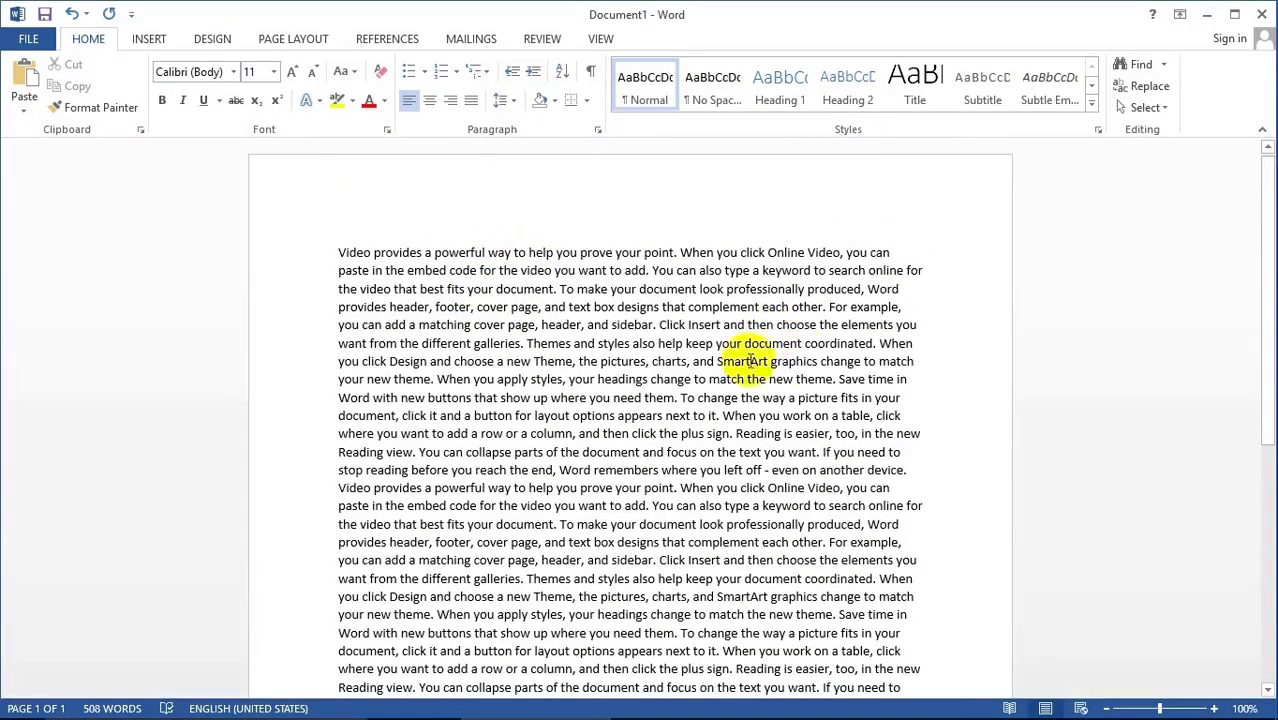
Format the document text in two columns, and change the layout to three columns.
left_click(296, 39)
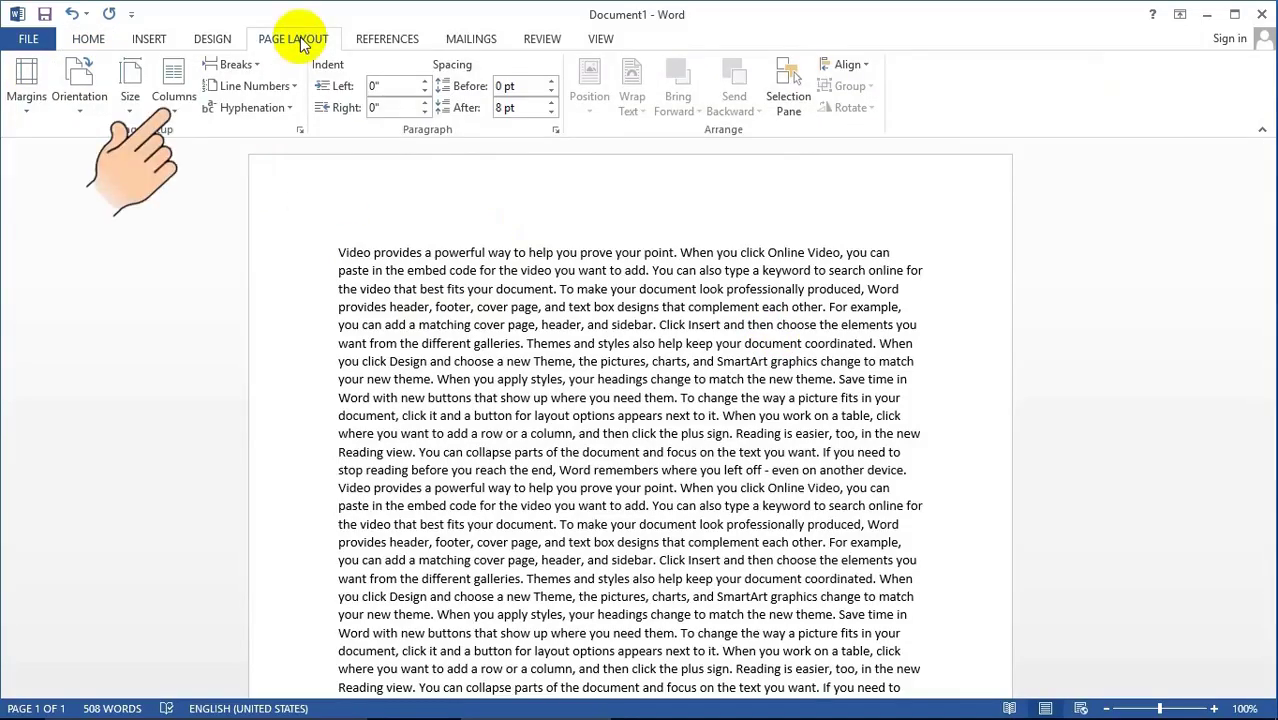
left_click(174, 95)
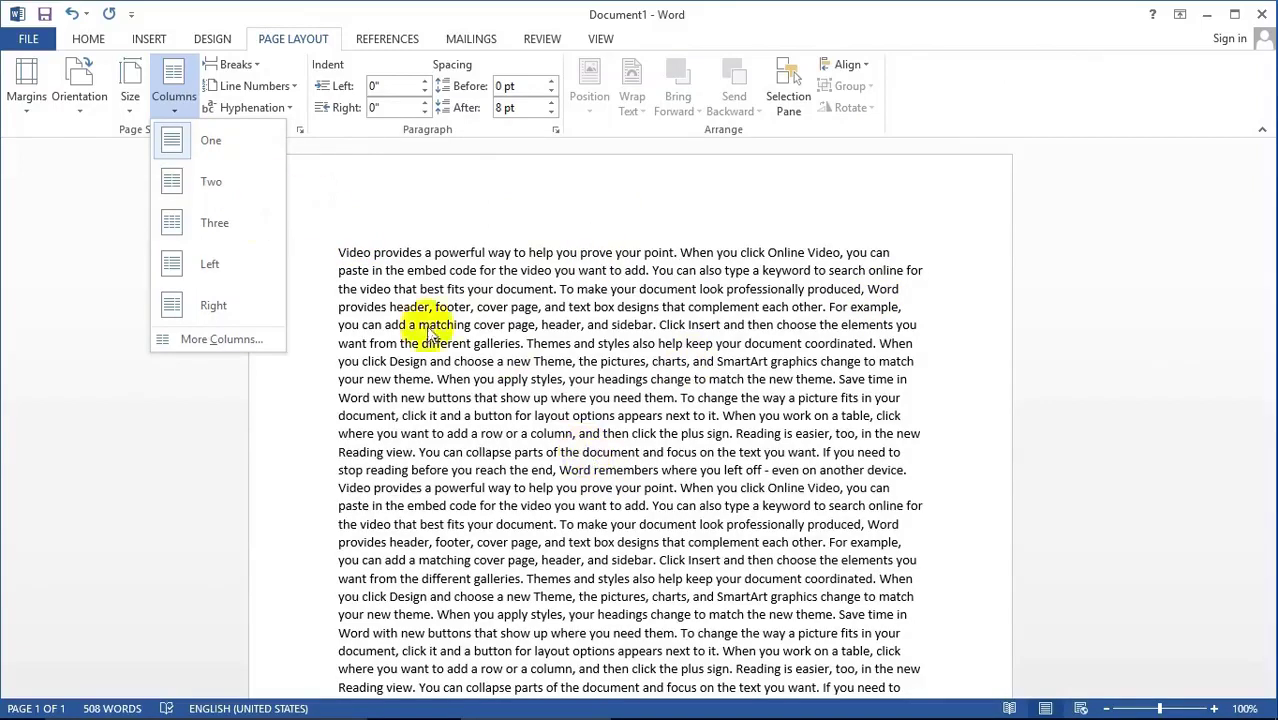
left_click(195, 181)
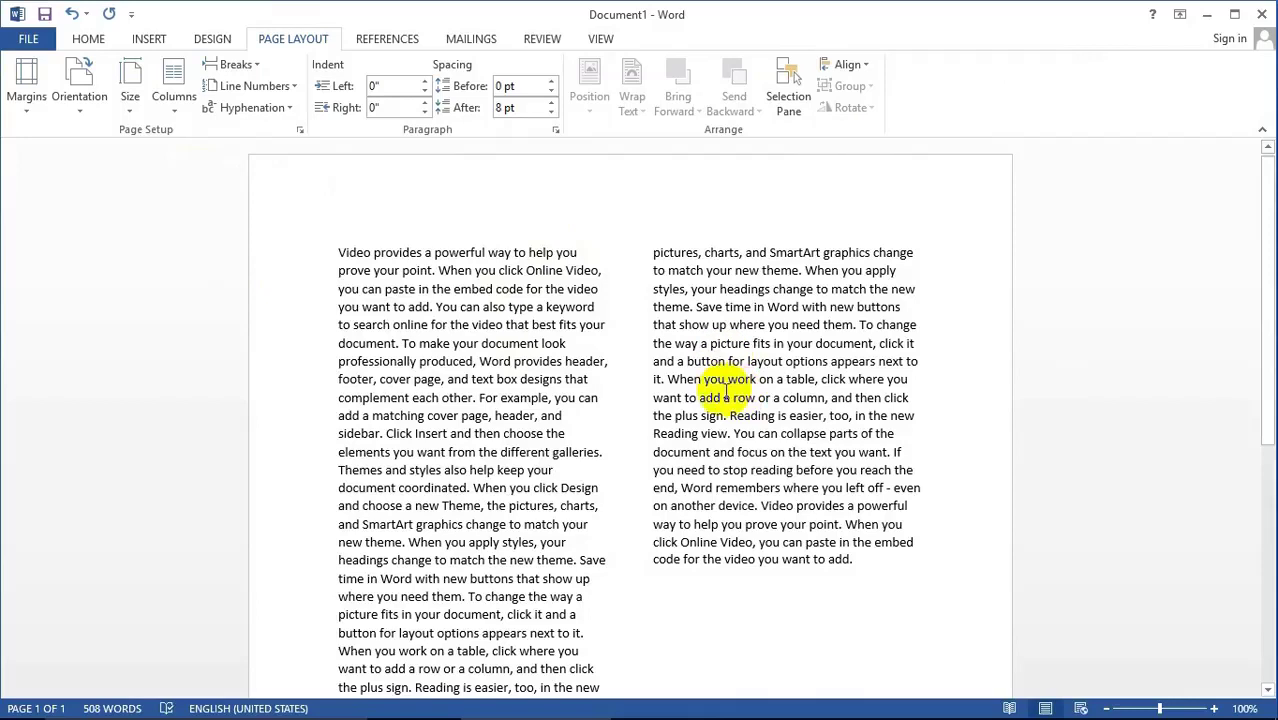
left_click(174, 98)
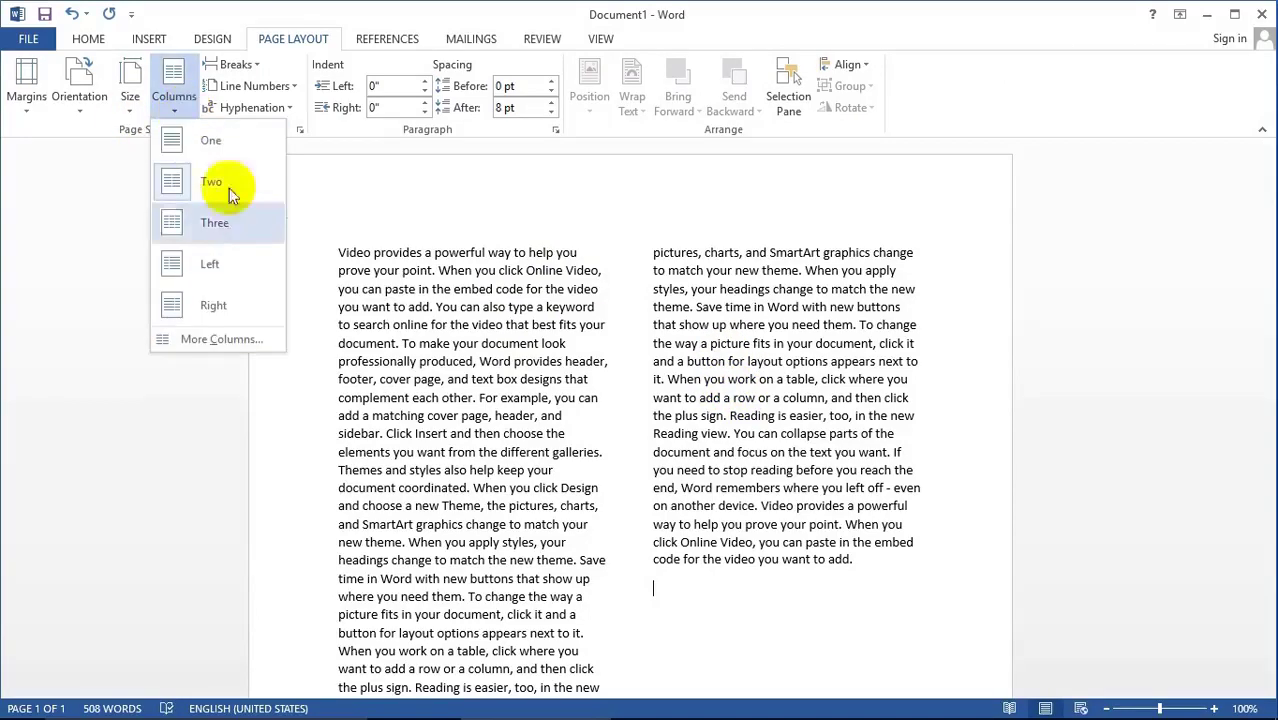
left_click(211, 225)
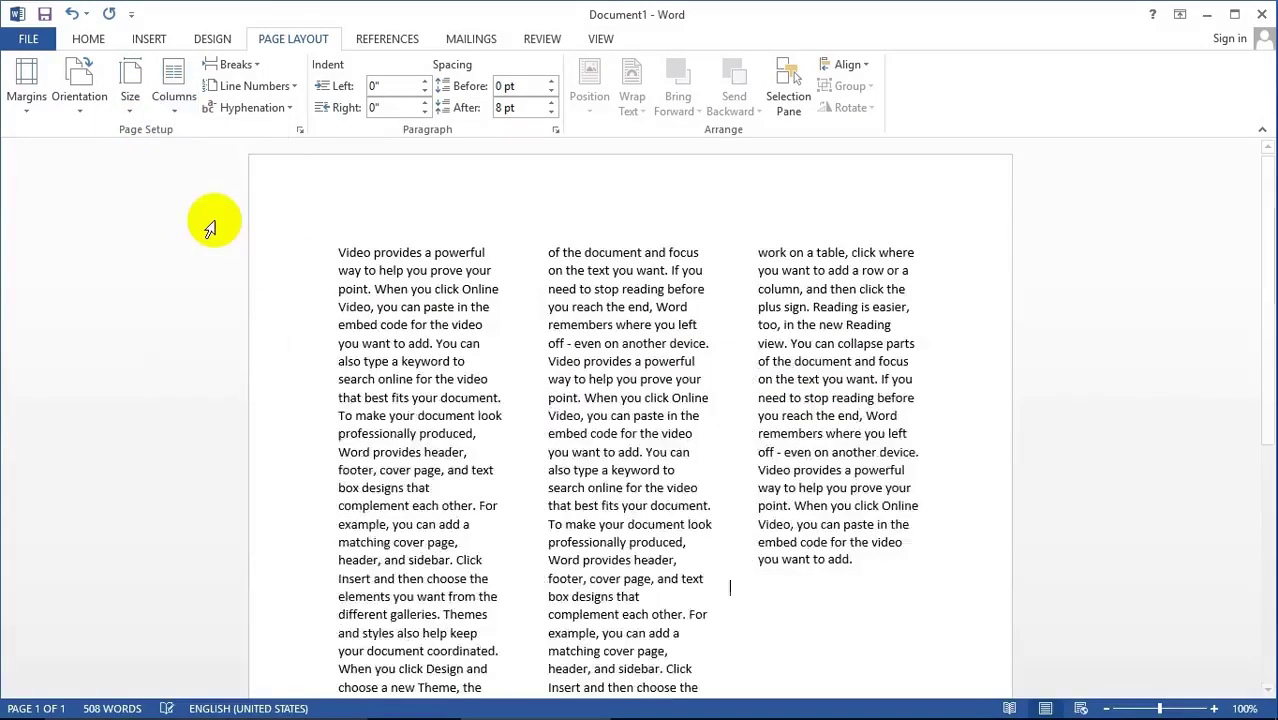
Set the whole document to 4 columns with a line between them.
left_click(178, 125)
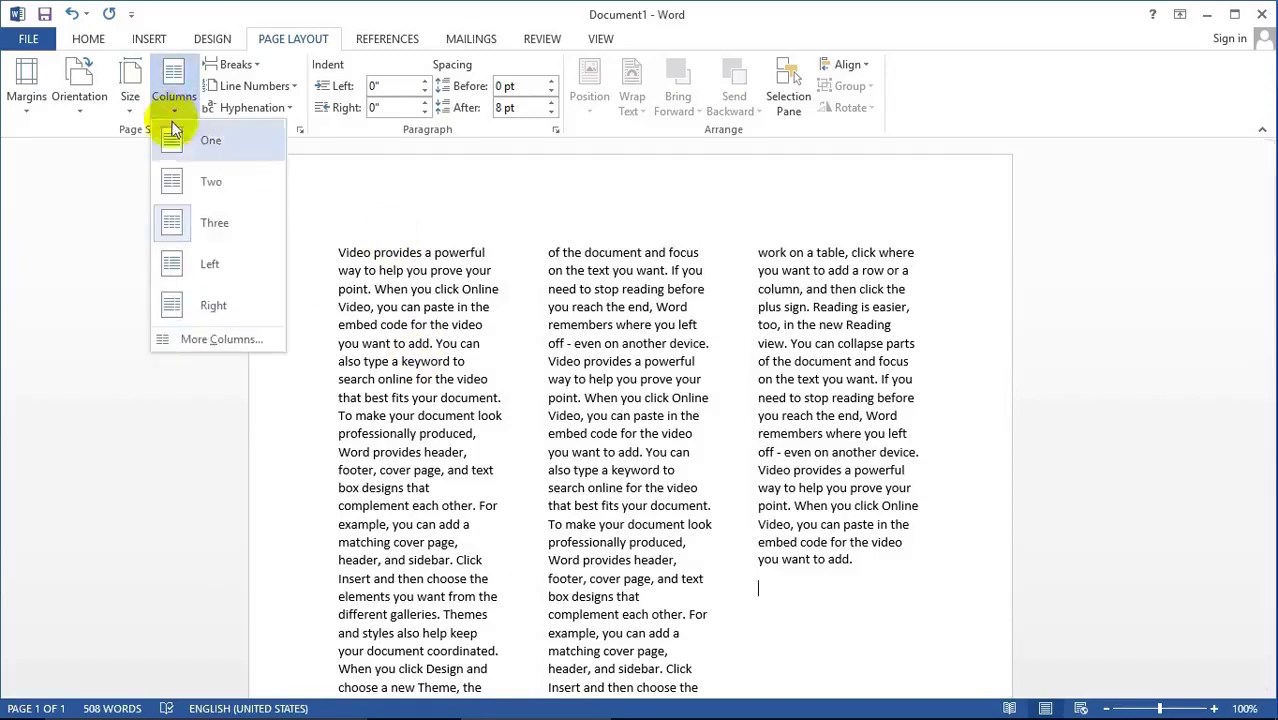
left_click(216, 342)
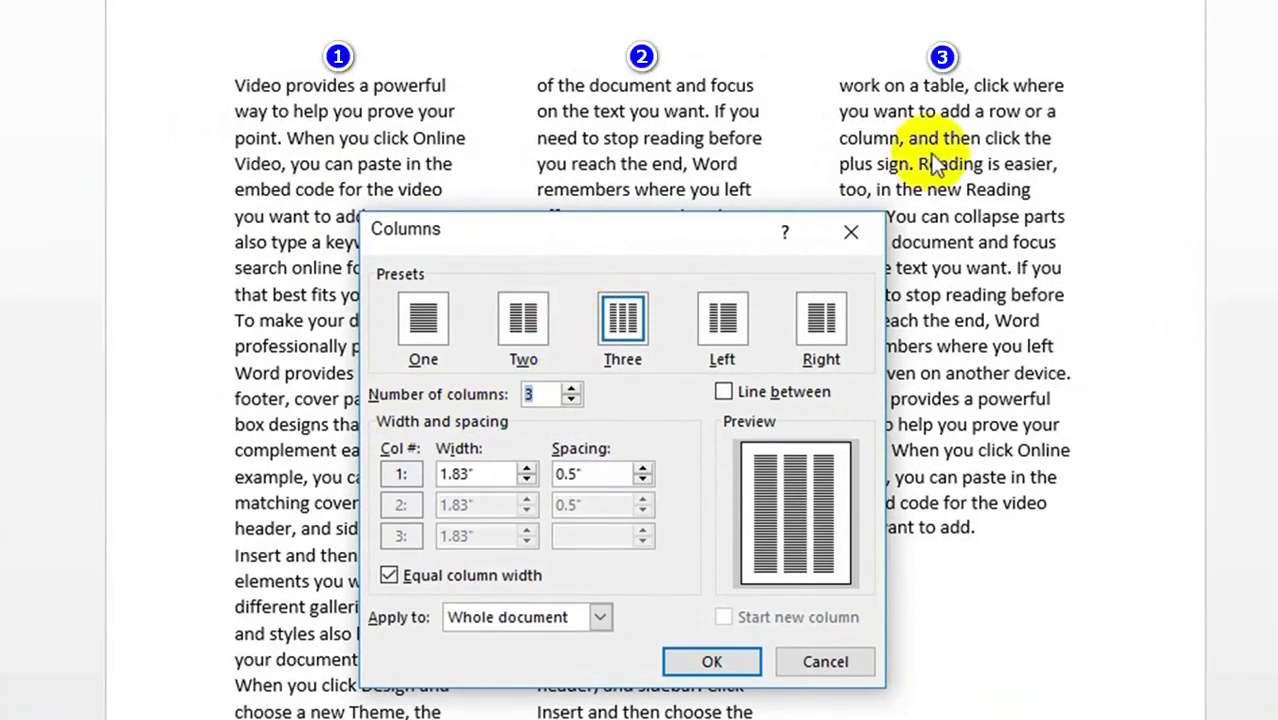
left_click(572, 390)
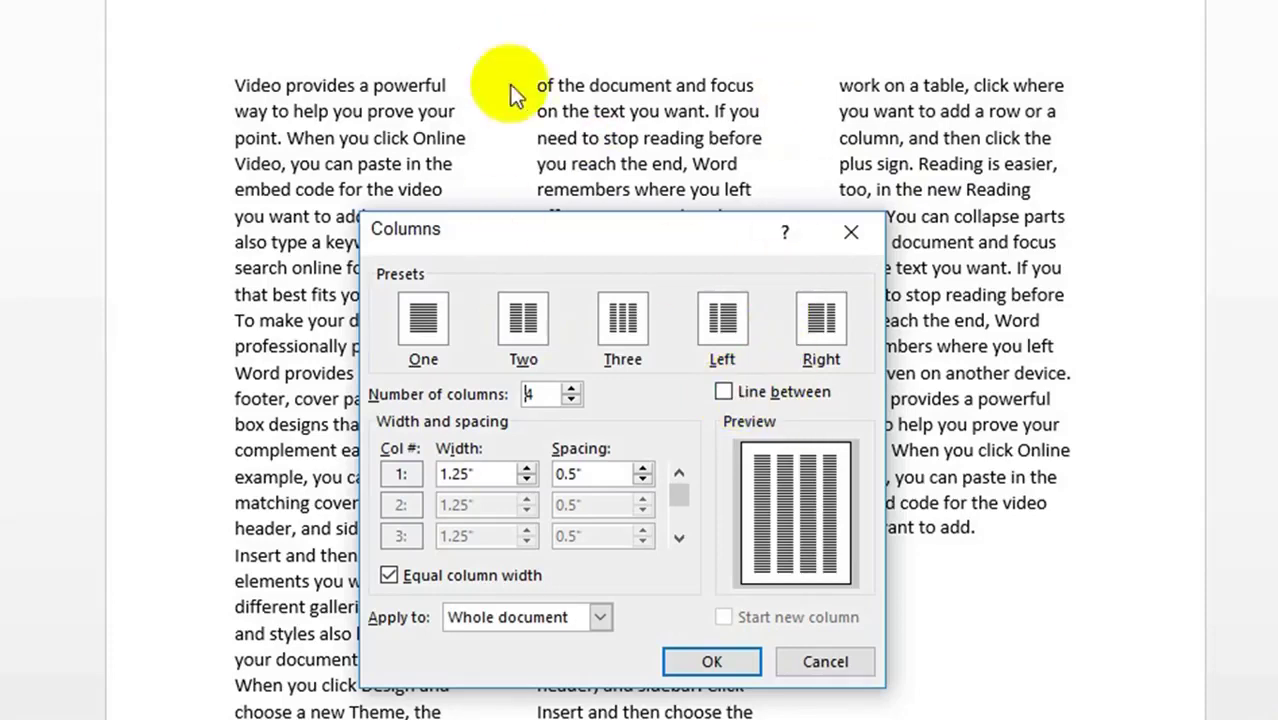
left_click(724, 394)
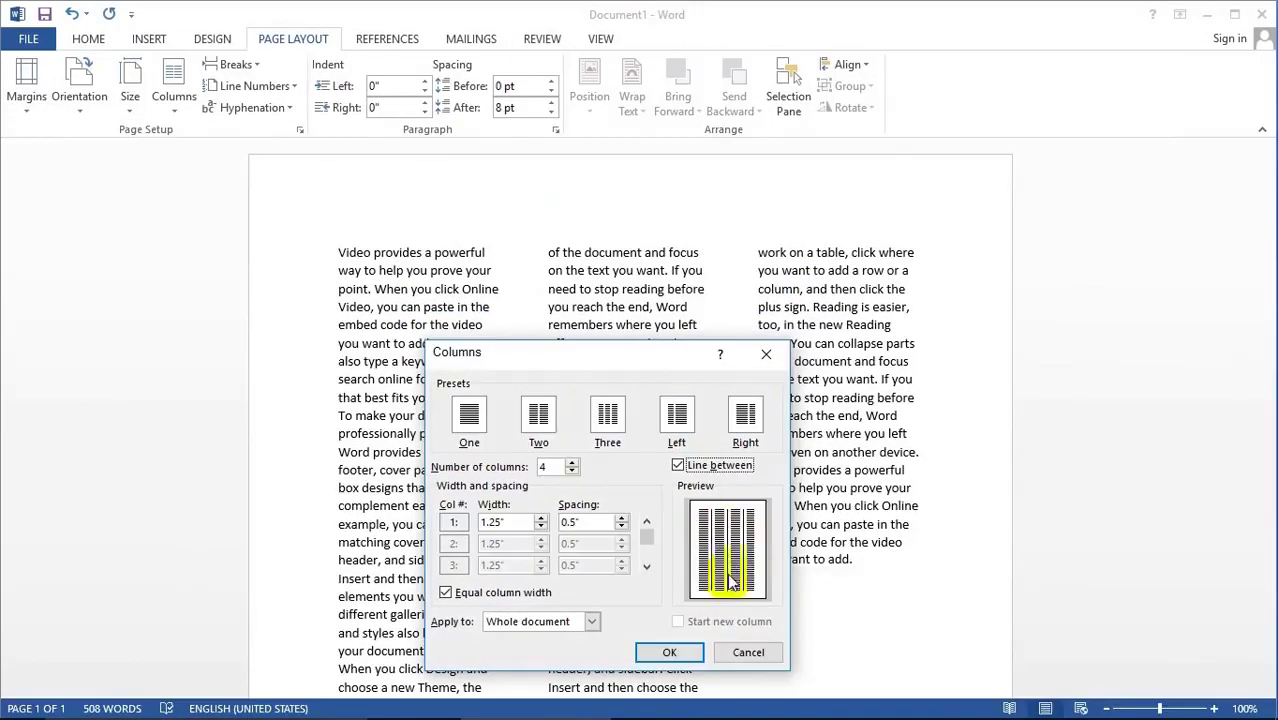
left_click(669, 652)
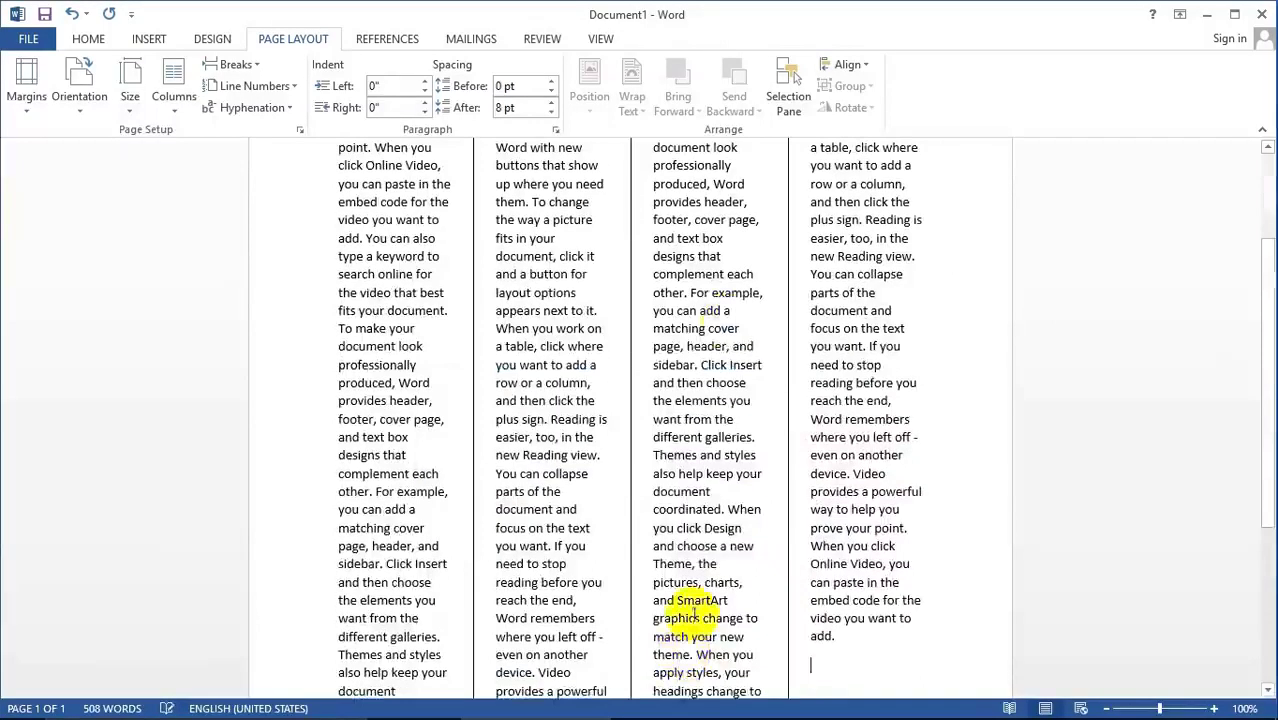
scroll(760, 296, "up", 3)
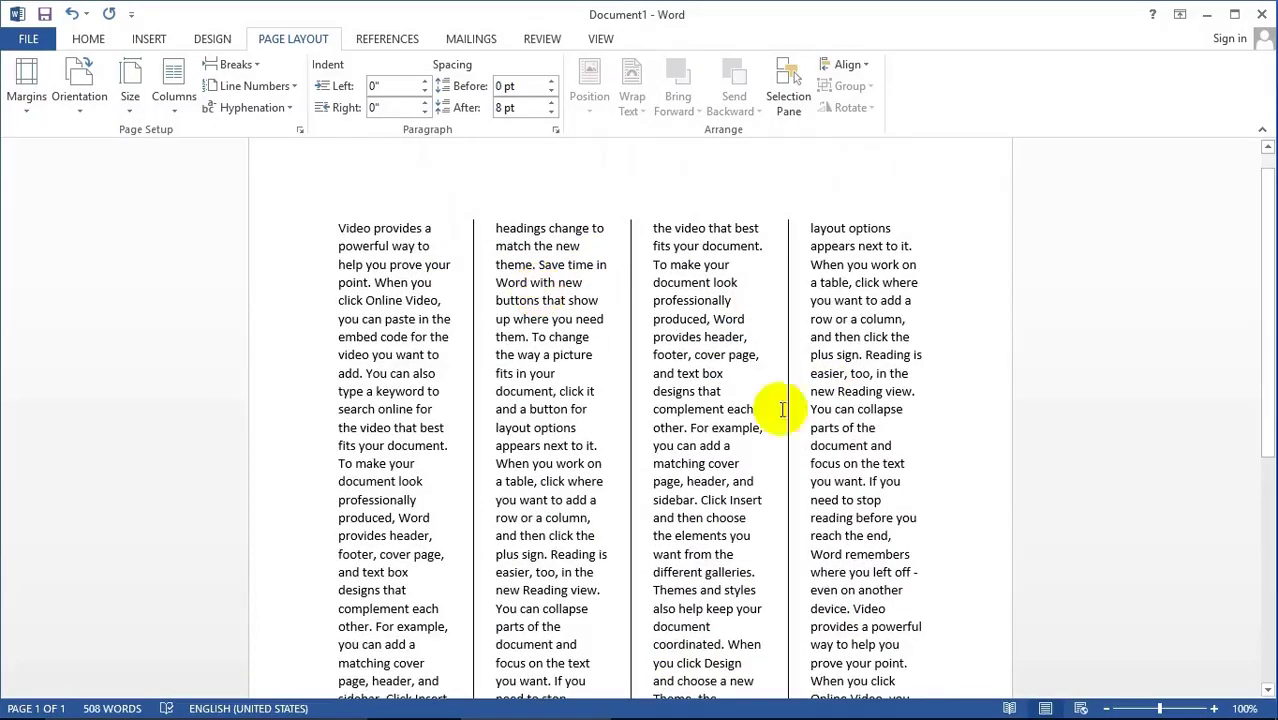
Reopen the detailed column settings and set the equal column width to 1.4".
left_click(176, 104)
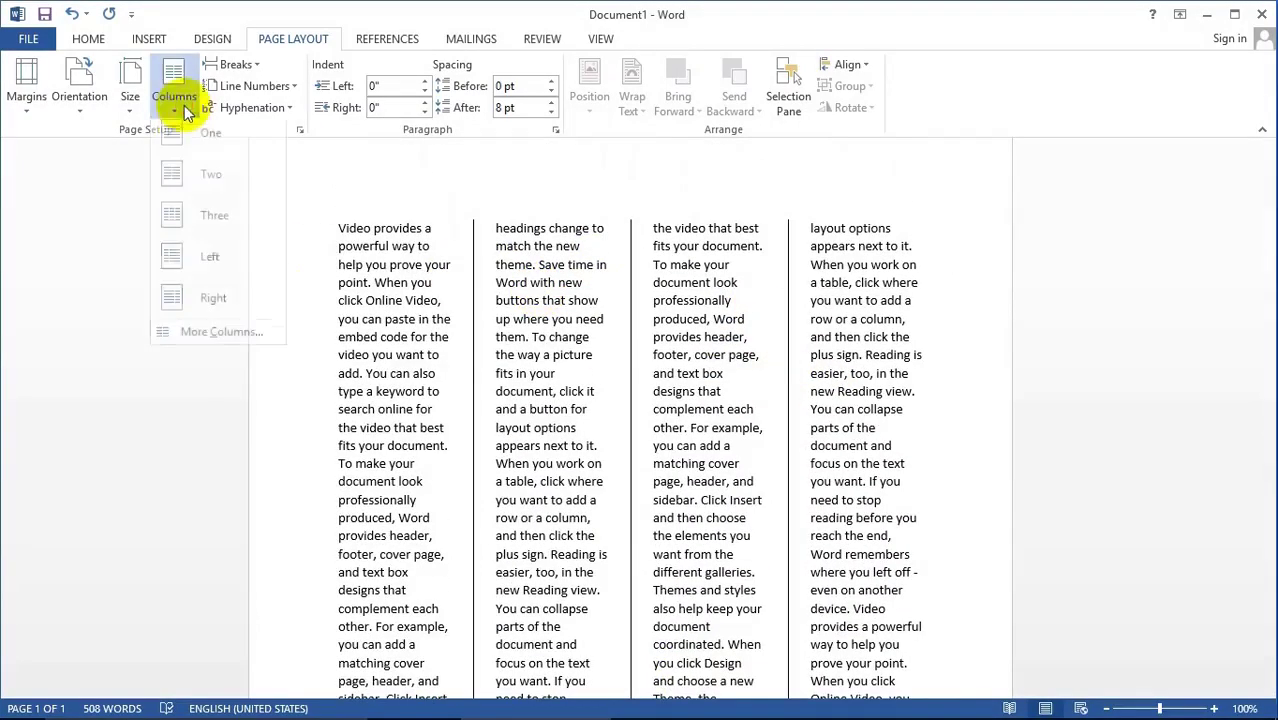
left_click(210, 339)
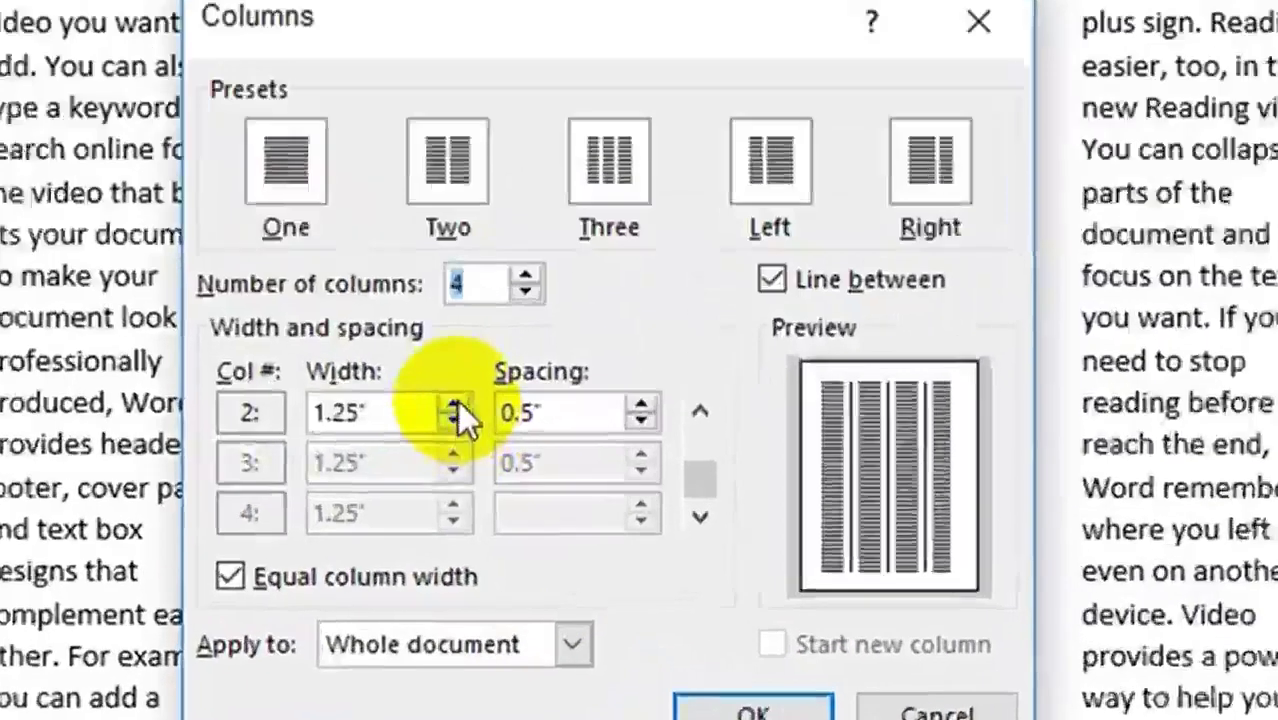
left_click(506, 477)
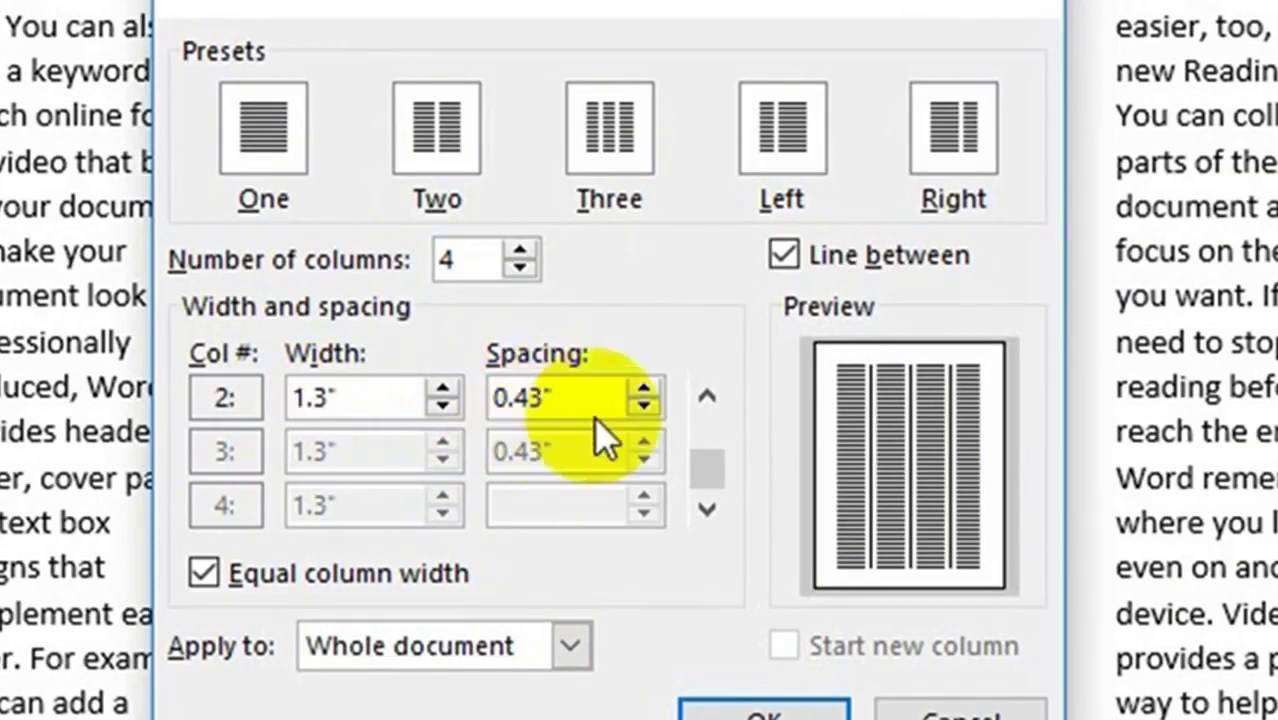
left_click(441, 390)
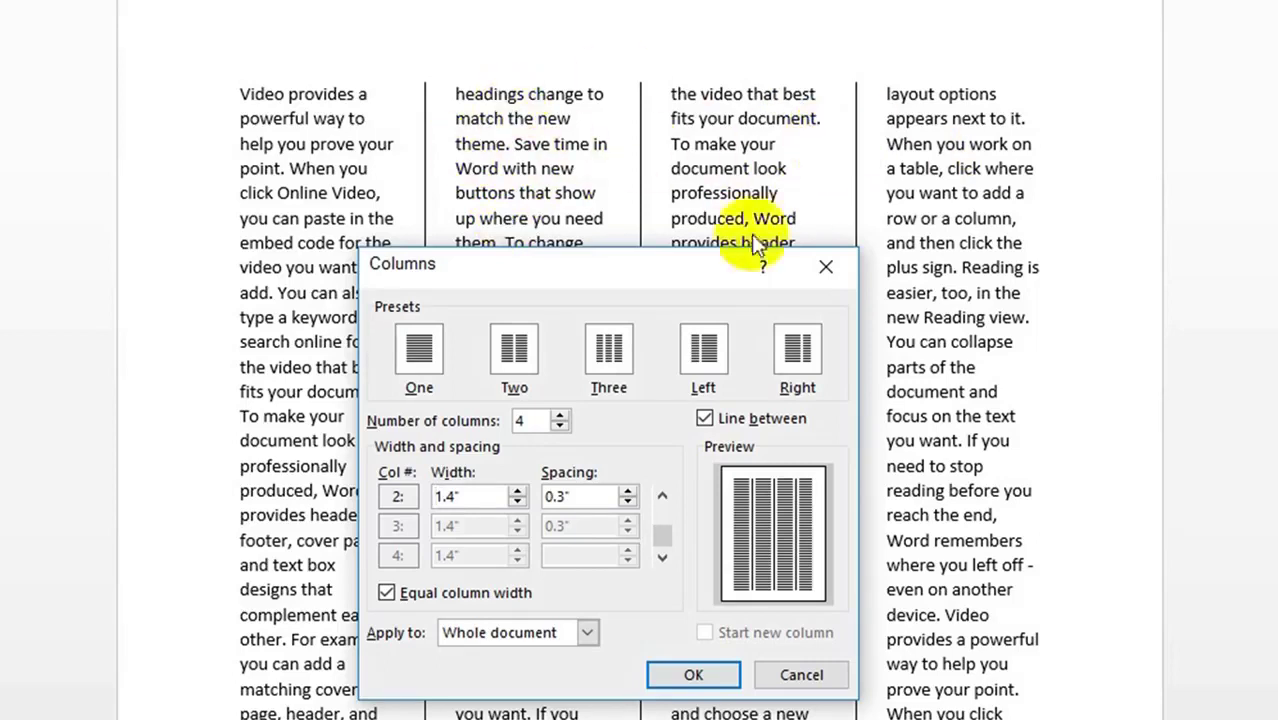
Turn off equal column width and set the width of column 1 to 1.2".
left_click(385, 594)
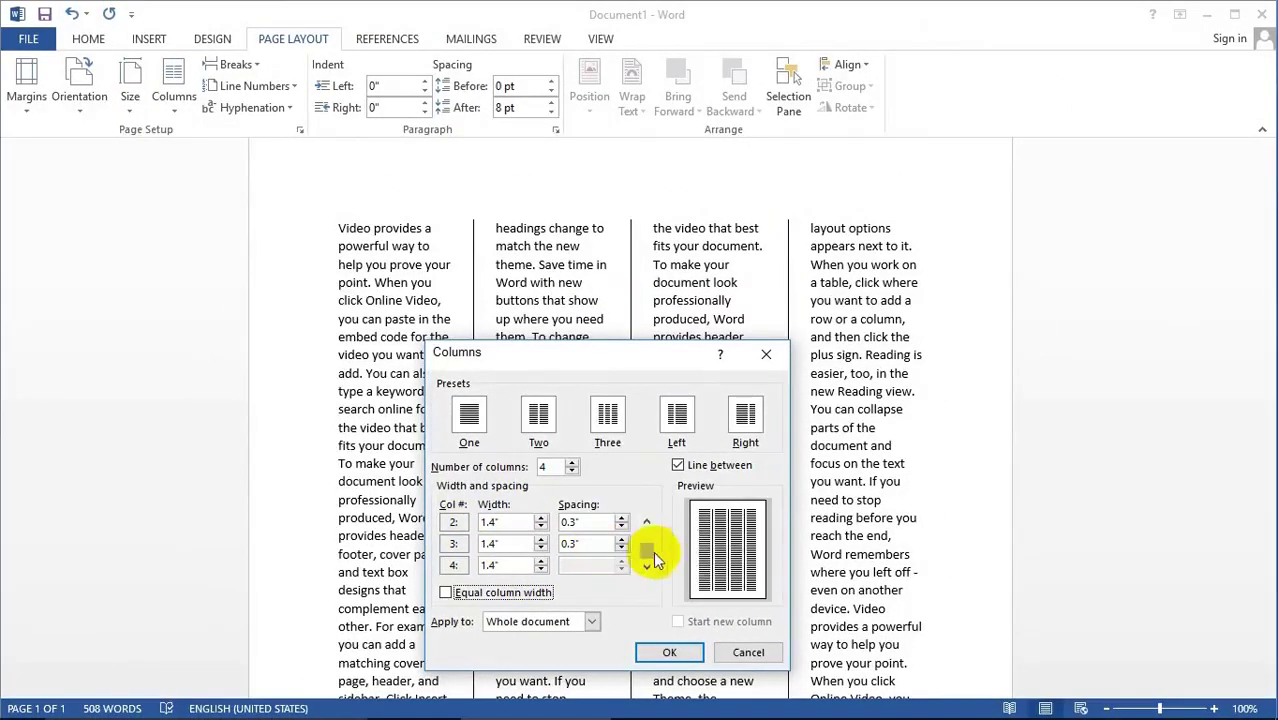
scroll(647, 560, "up", 1)
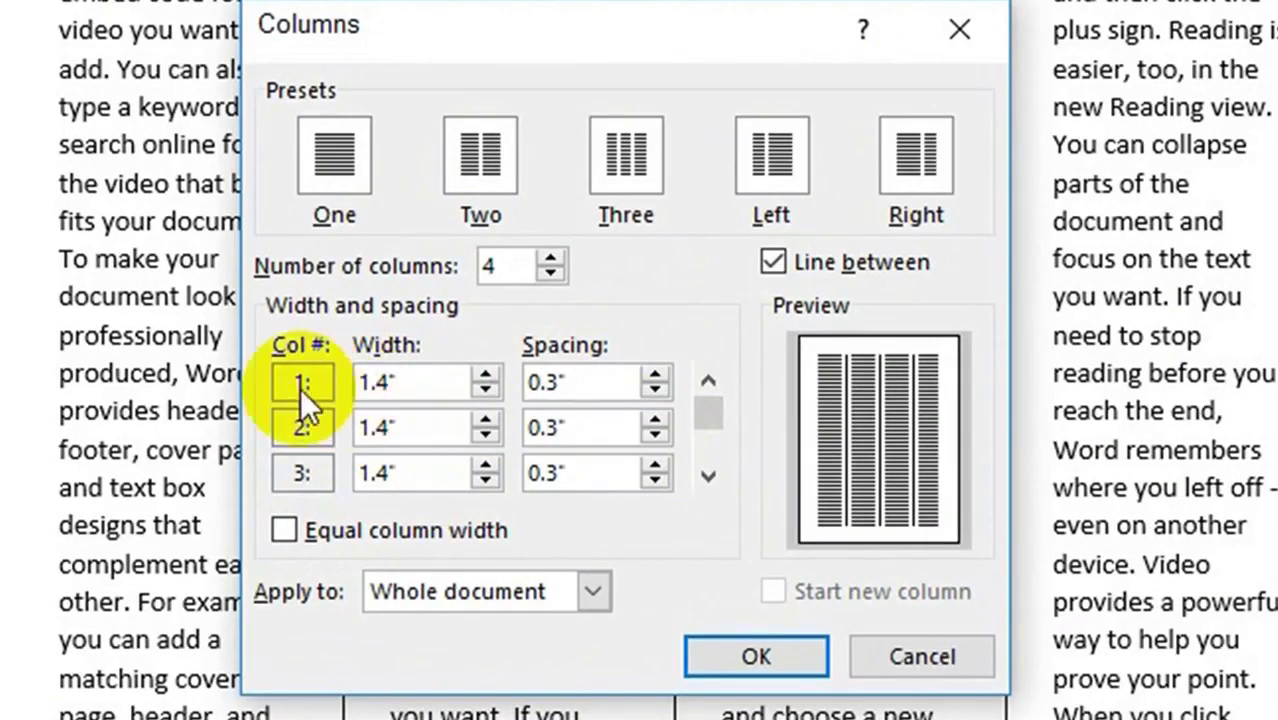
left_click(487, 376)
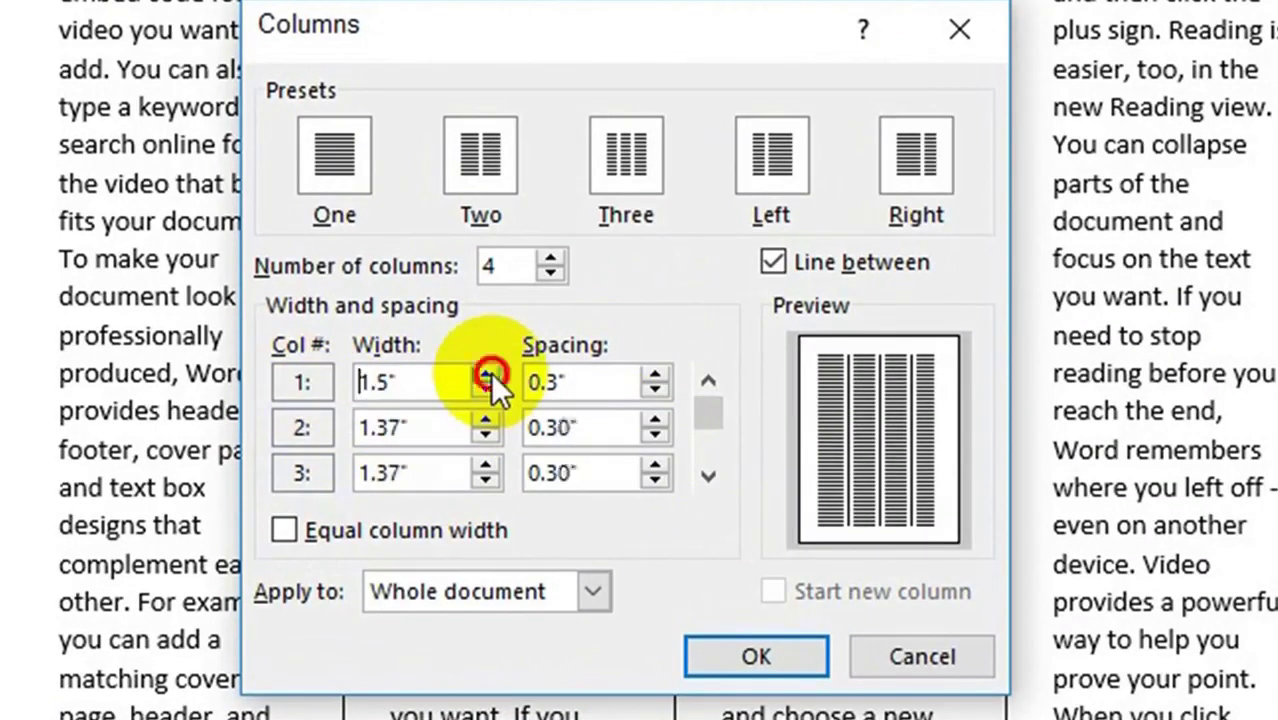
left_click(488, 376)
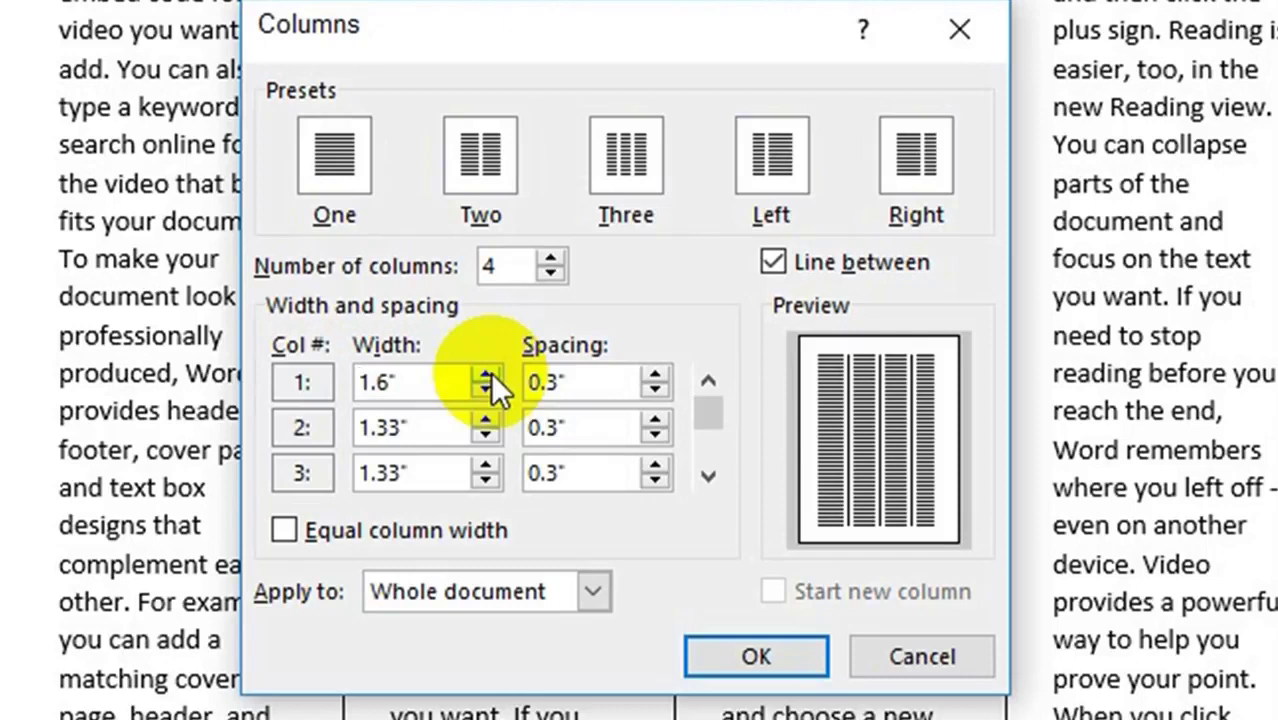
left_click(485, 393)
left_click(485, 393)
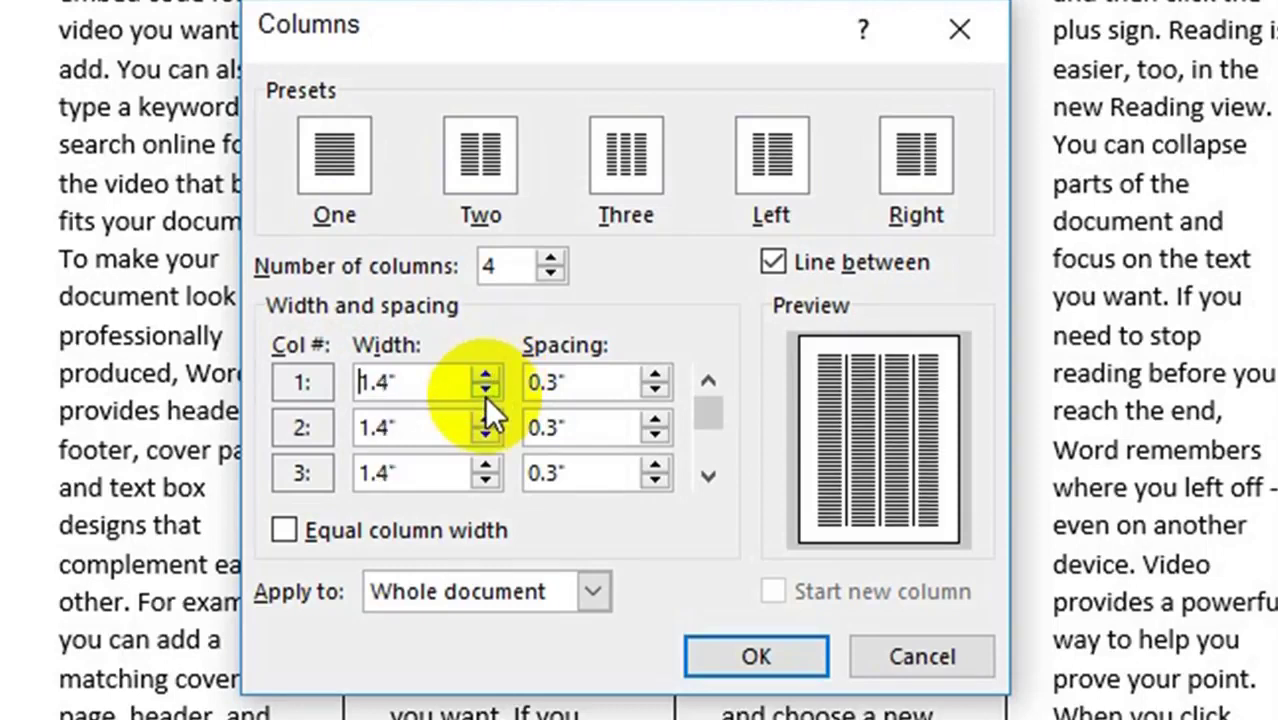
left_click(485, 393)
left_click(485, 393)
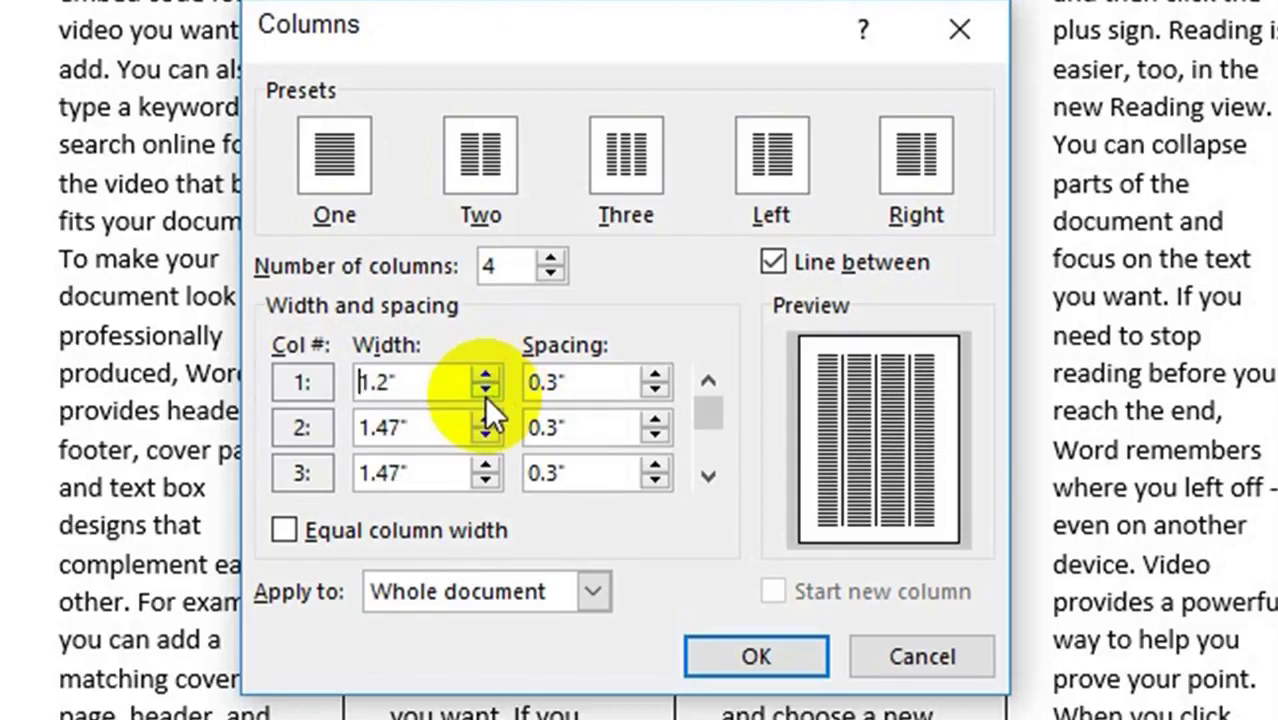
Set the width of column 2 to 2" and apply the column settings to the document.
left_click(487, 420)
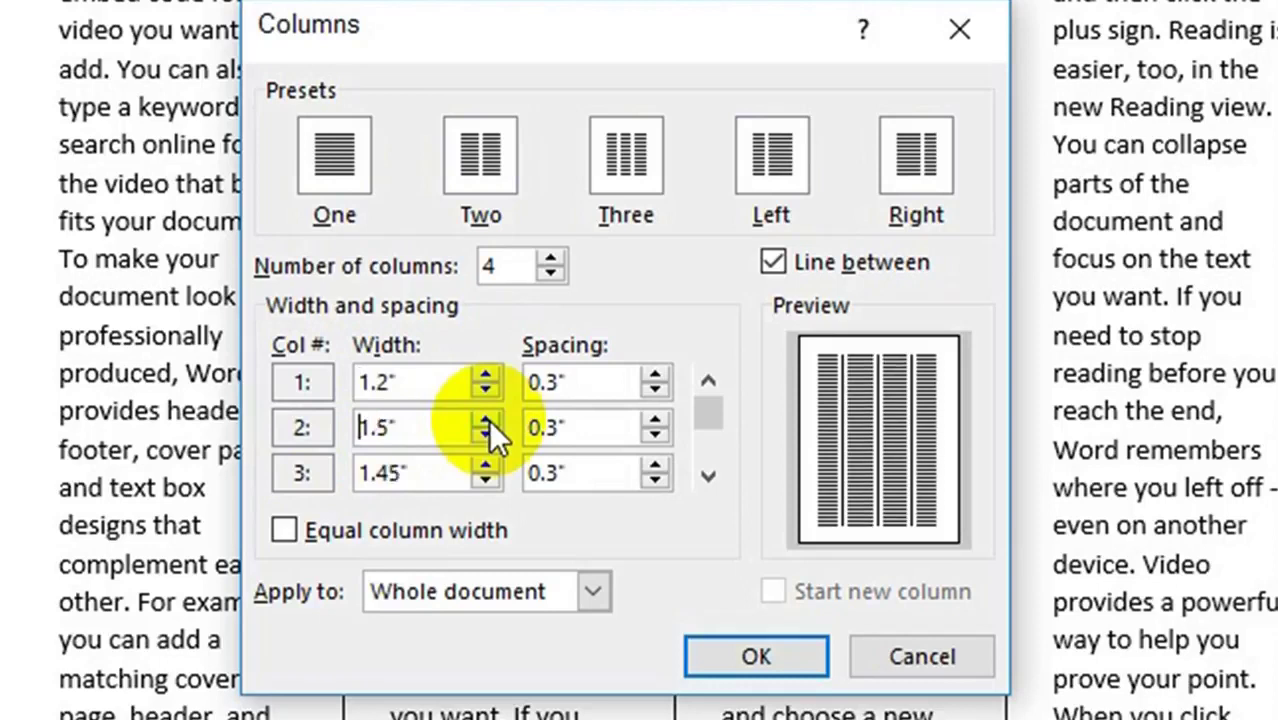
left_click(487, 420)
left_click(487, 420)
left_click(487, 420)
left_click(487, 420)
left_click(487, 420)
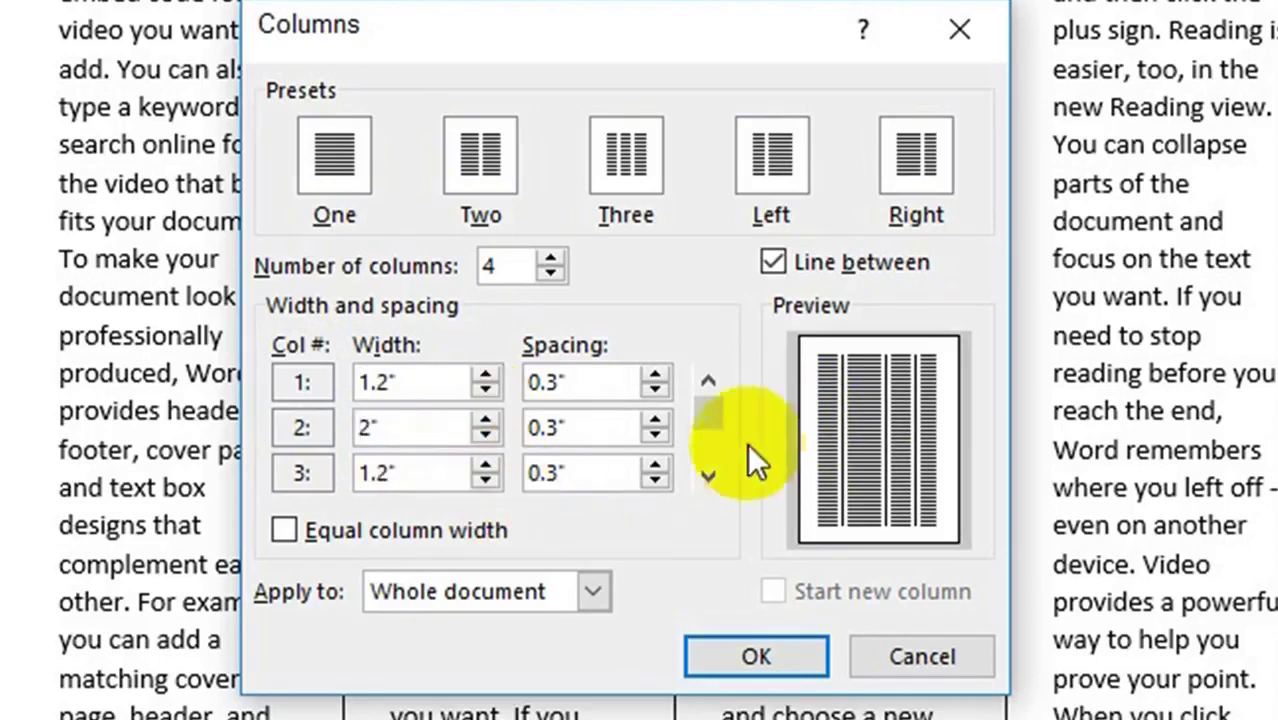
left_click(712, 416)
left_click_drag(713, 417, 666, 490)
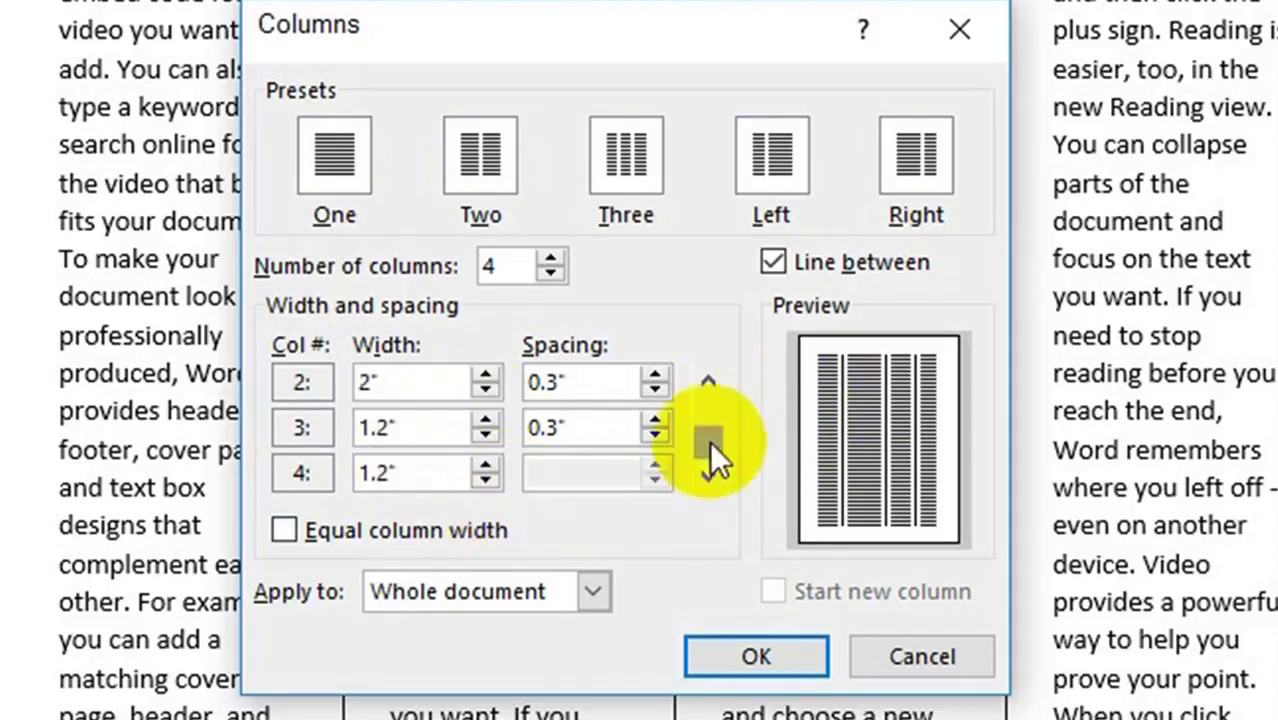
left_click(709, 378)
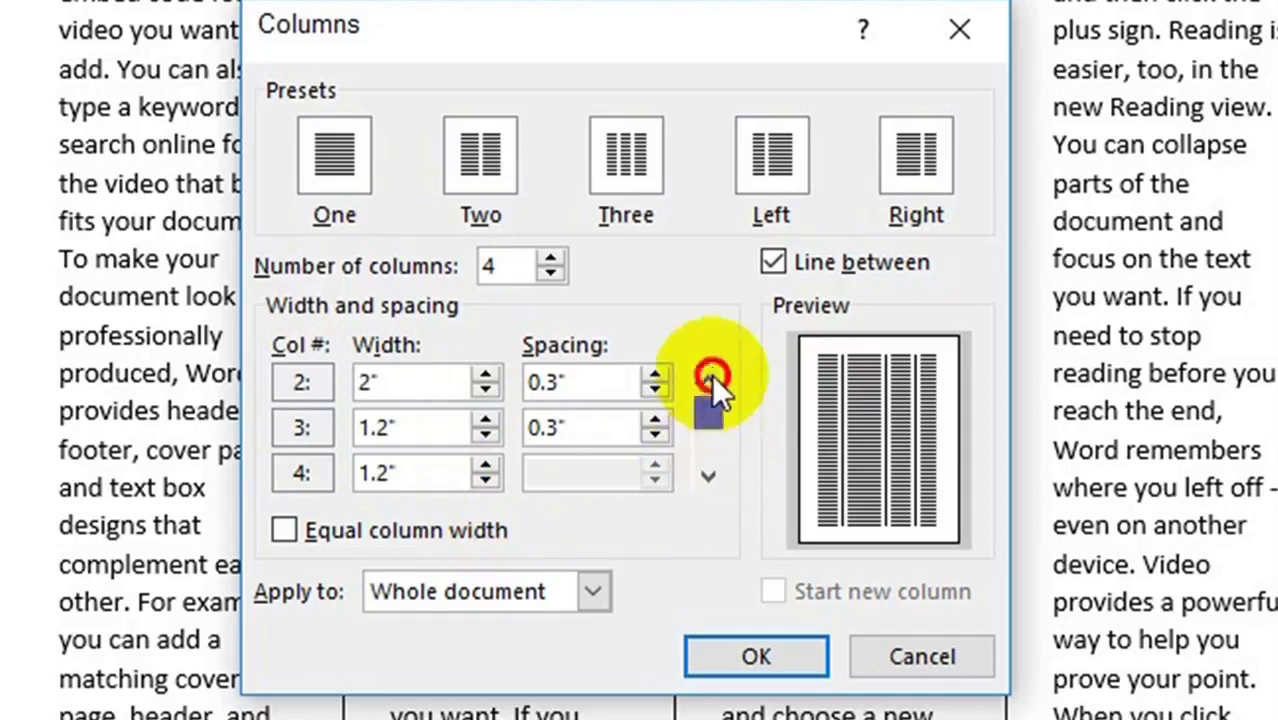
left_click(760, 652)
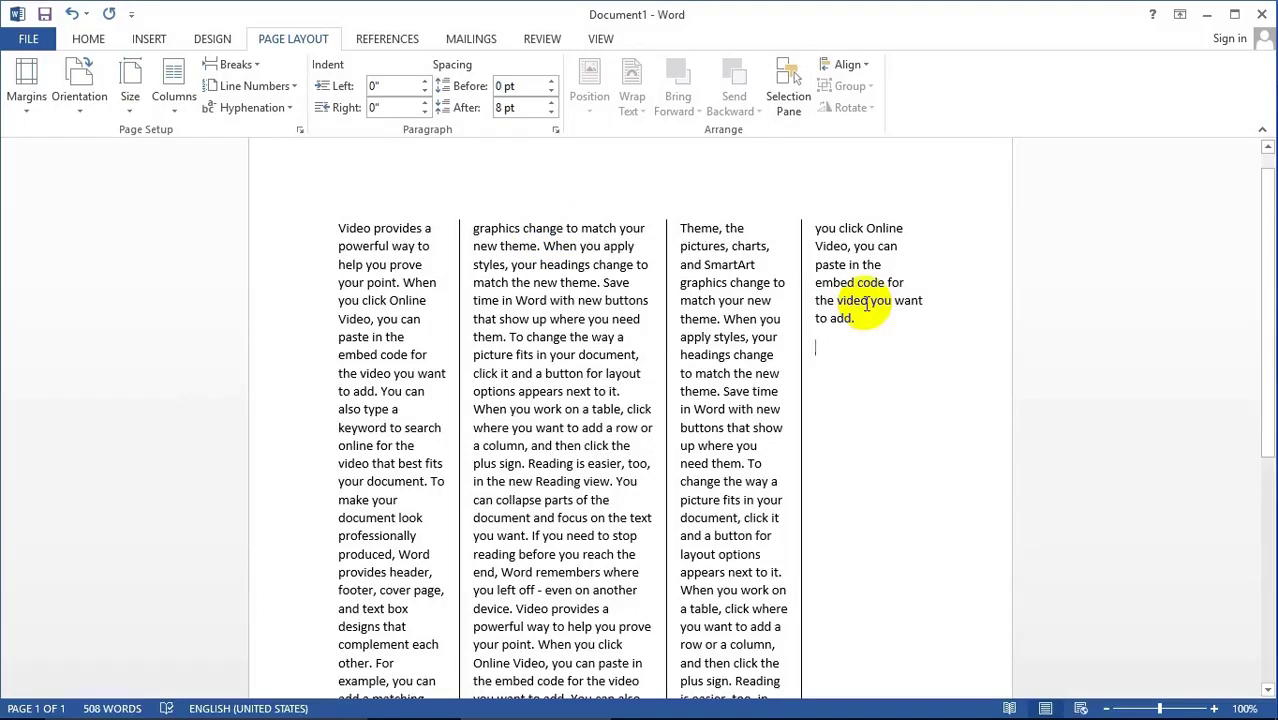
Insert a page break after the text and generate sample text on the new page with =rand(1,3).
scroll(836, 268, "down", 3)
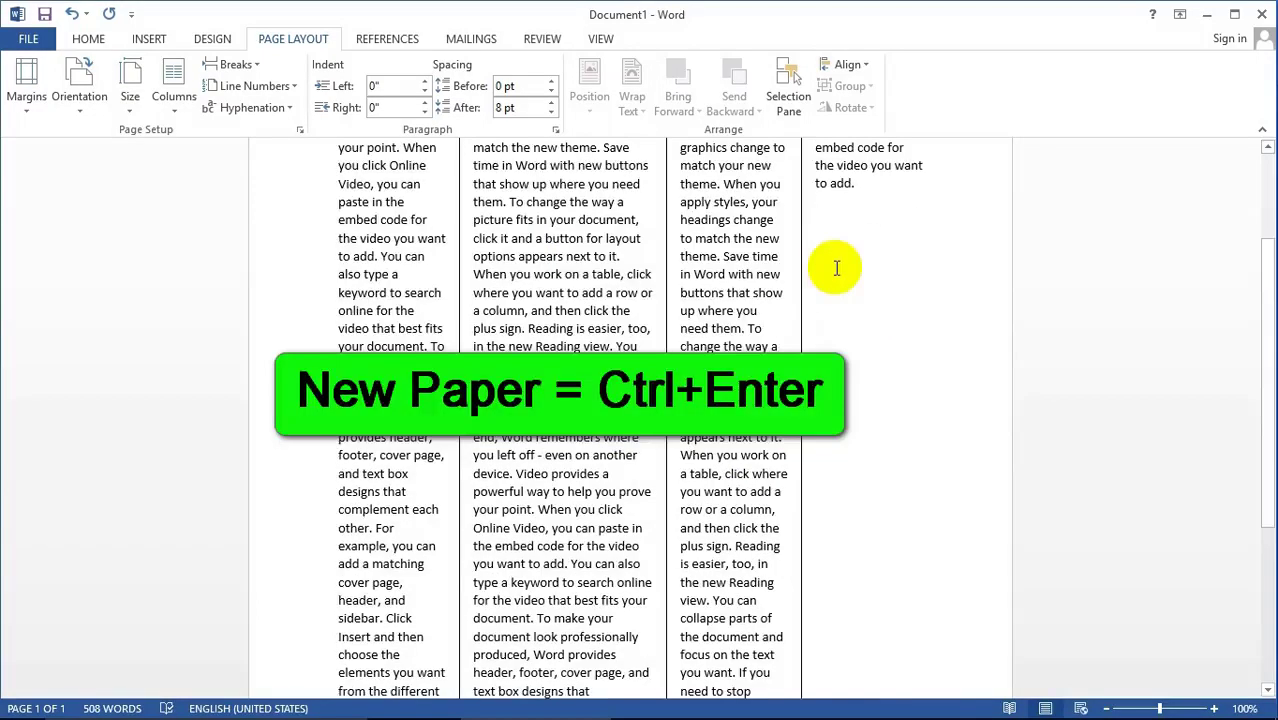
key("ctrl+Return")
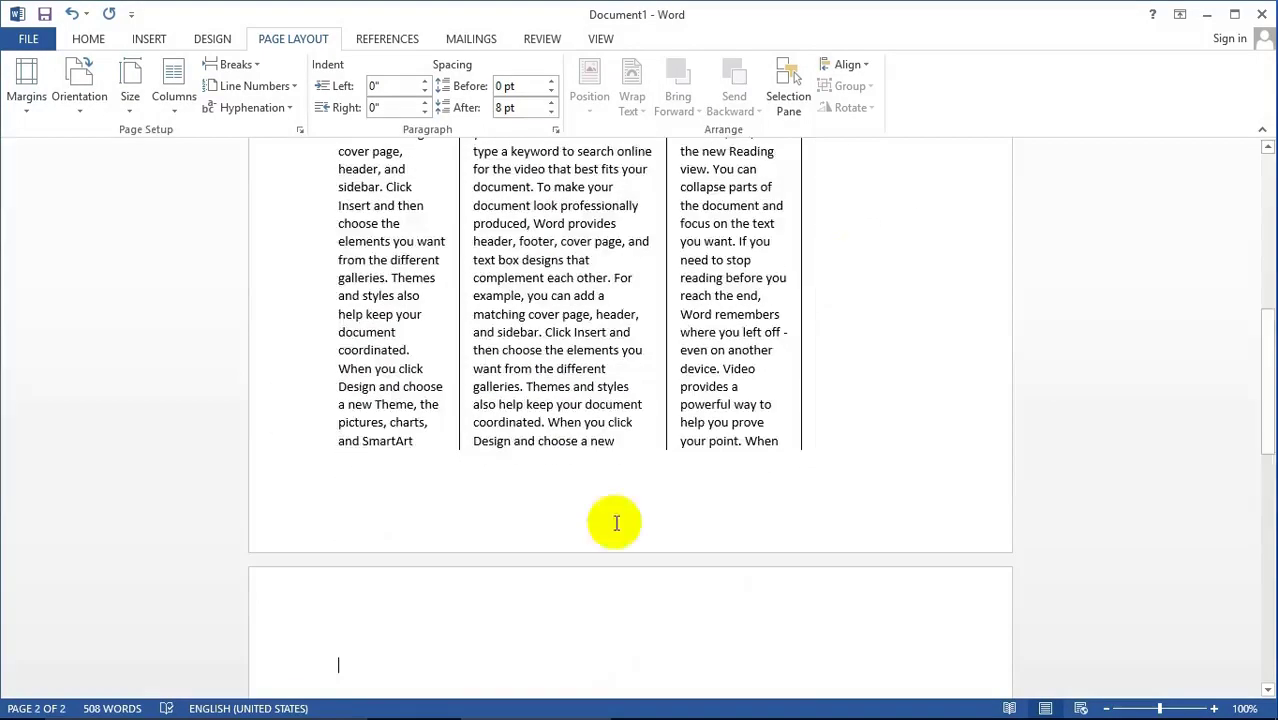
scroll(451, 650, "down", 1)
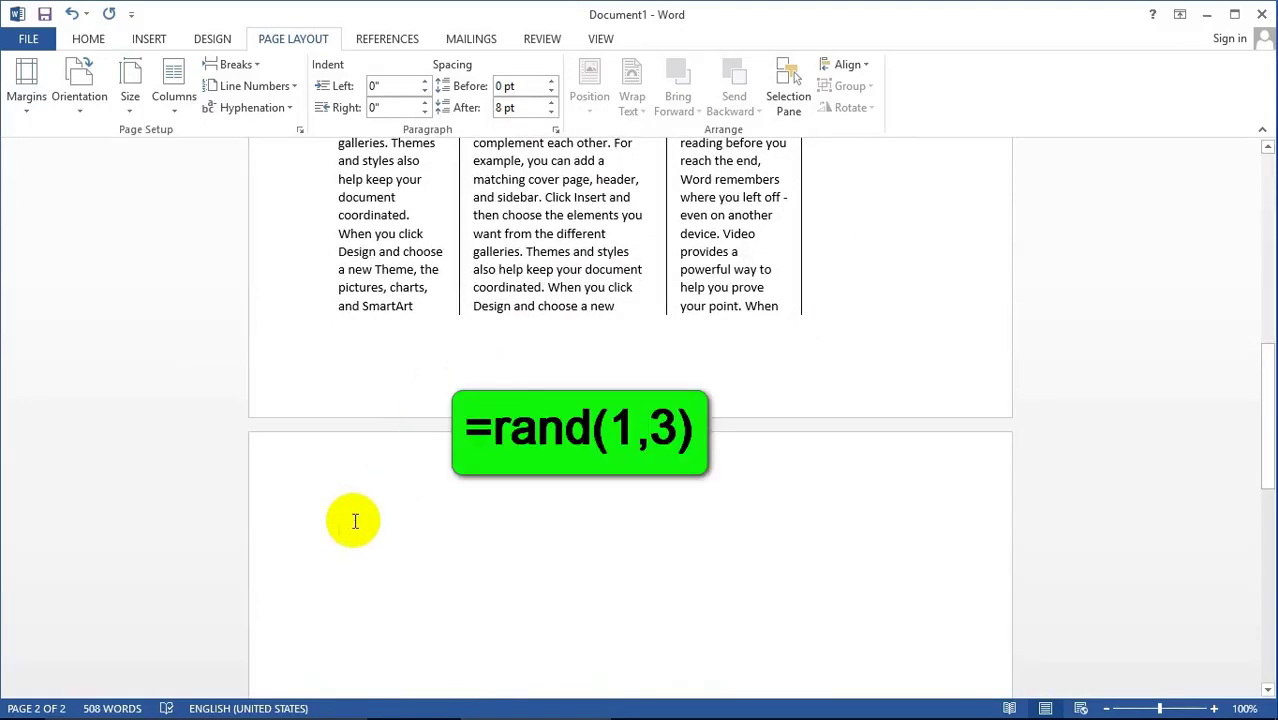
type("=")
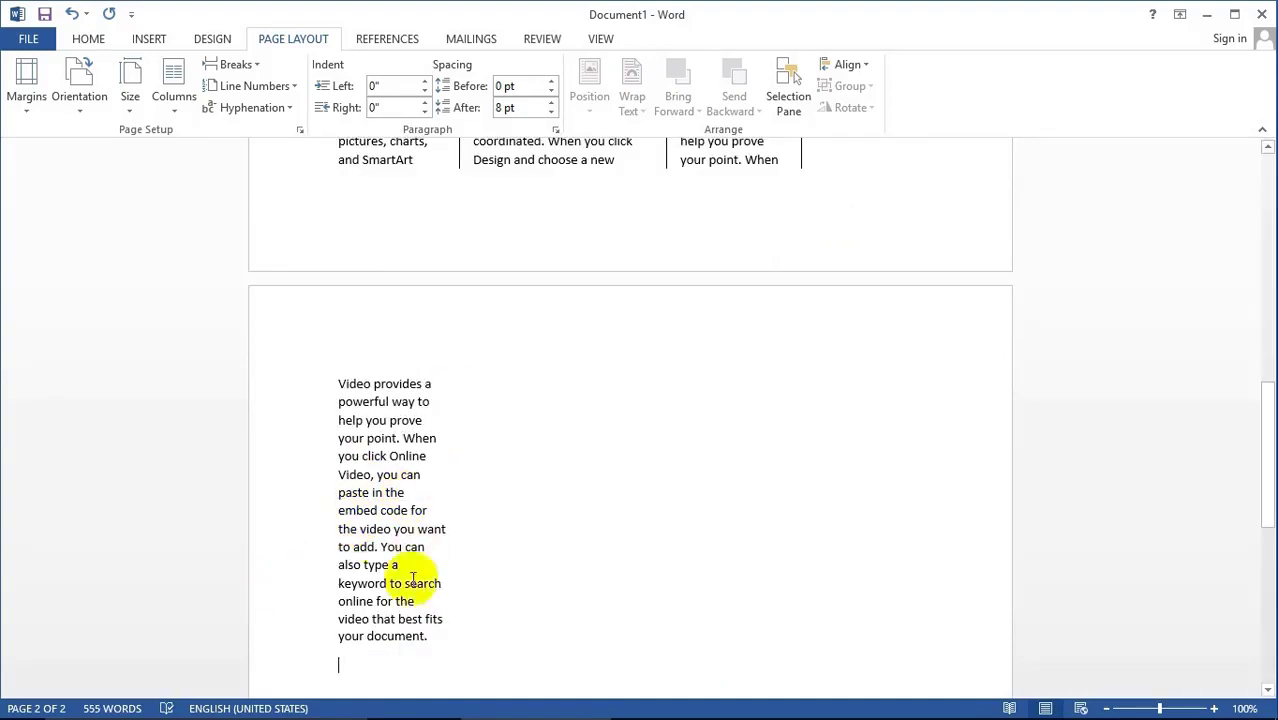
mouse_move(350, 712)
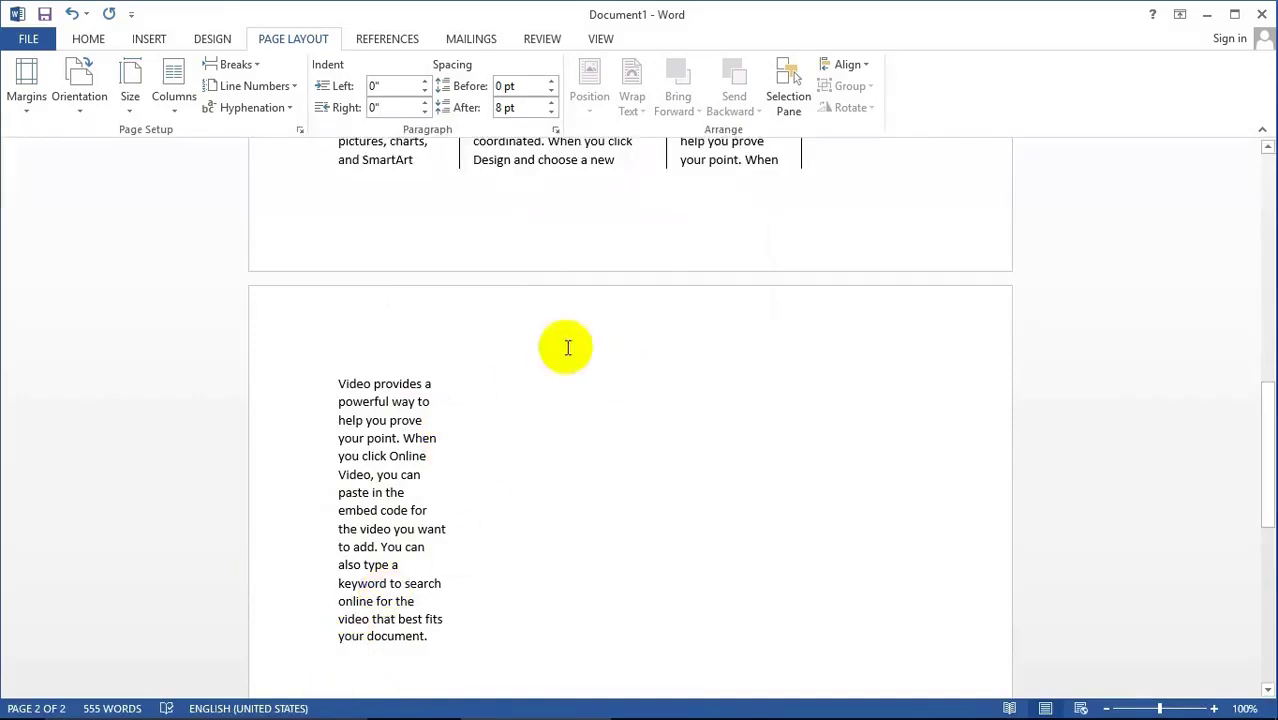
Insert a column break after the new page's text and generate sample text in the second column with =rand(1,3).
key("ctrl+shift+Return")
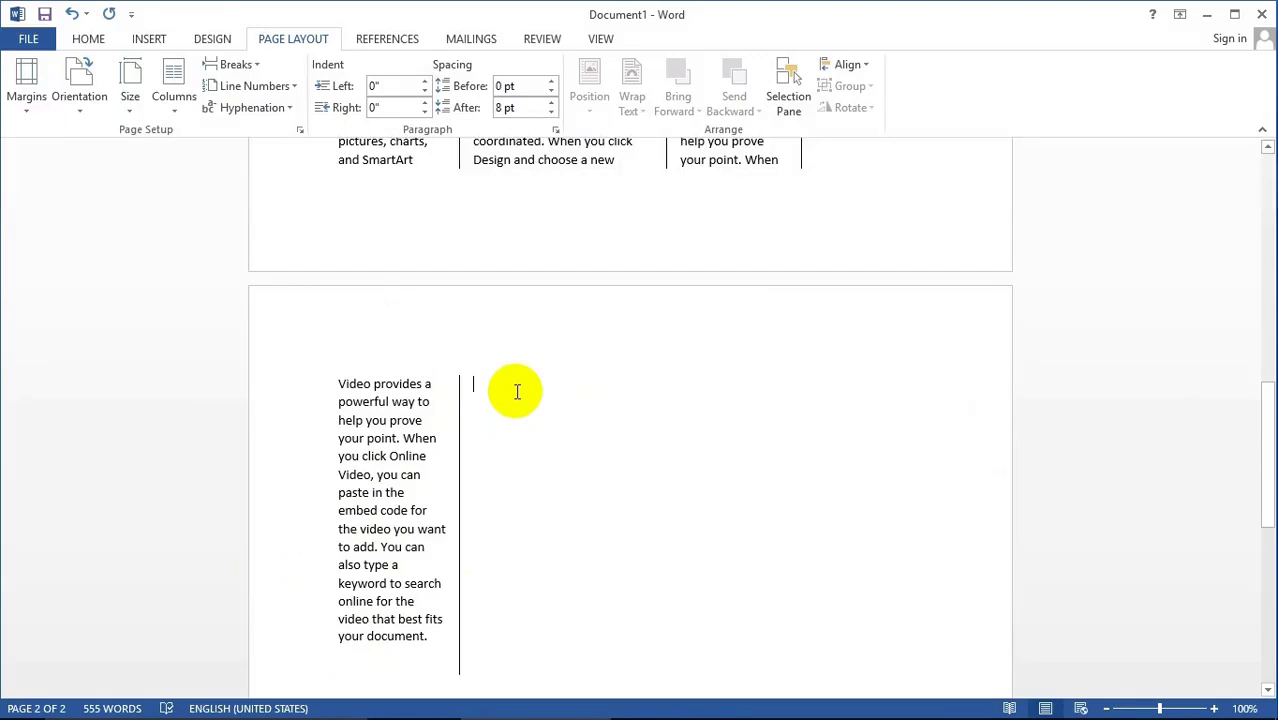
type("=rand")
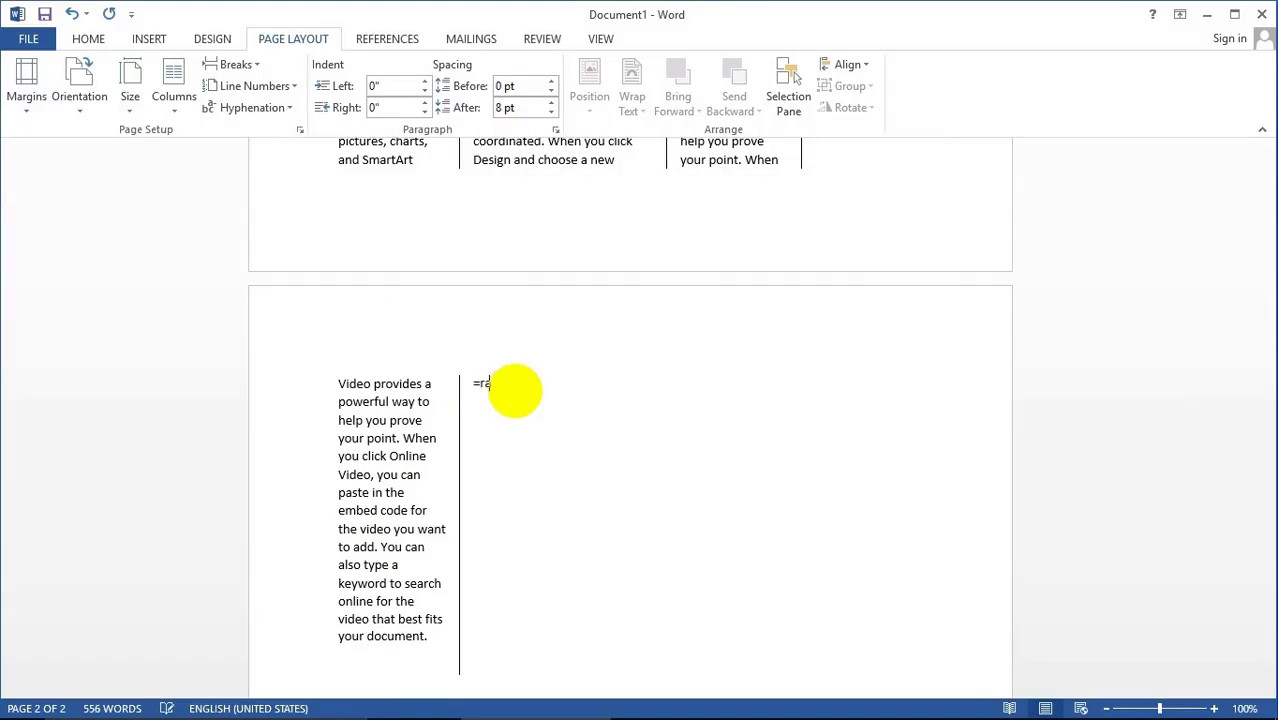
type("(1,3)")
key("Return")
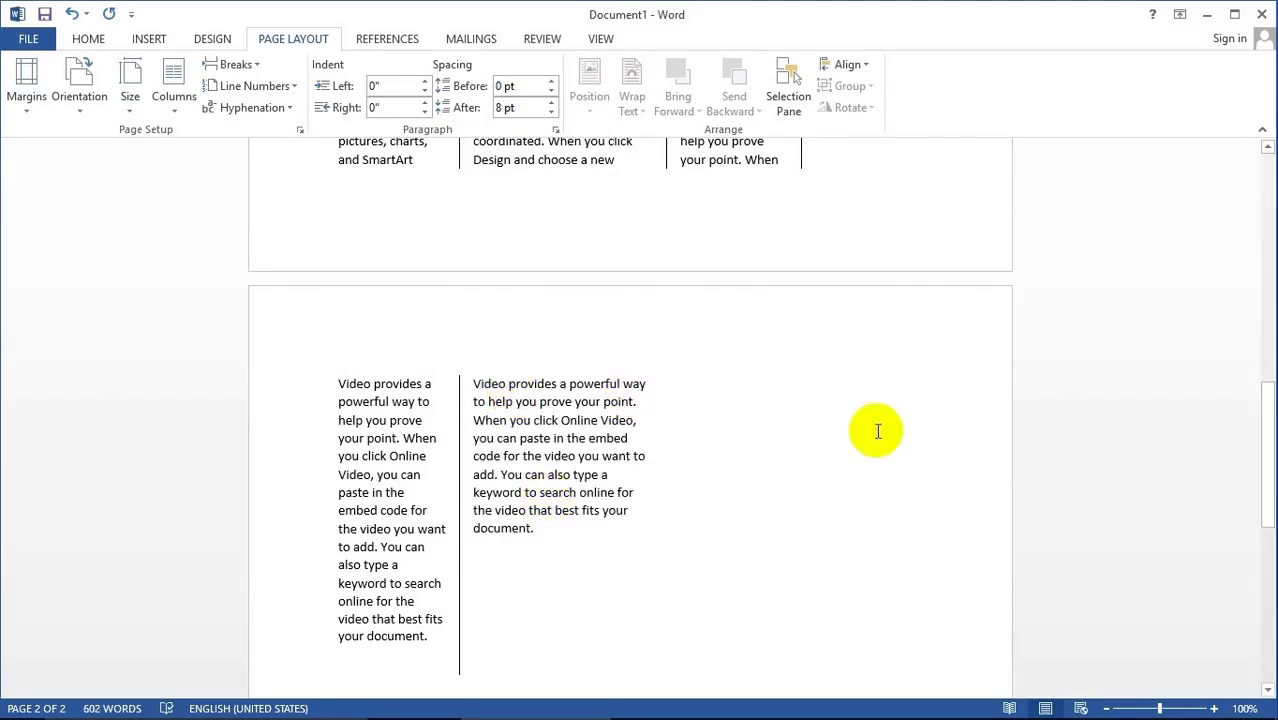
Insert another column break and generate sample text in the third column with =rand(1,2).
key("ctrl+shift+Return")
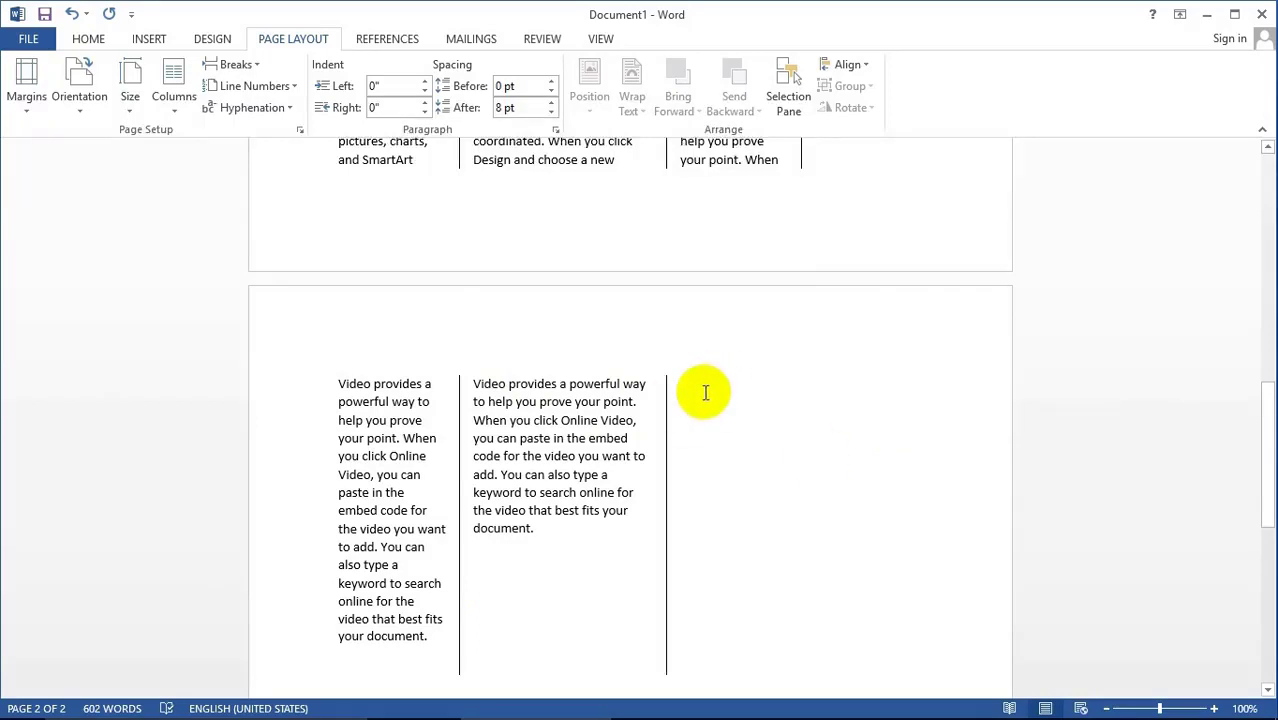
type("=rand(")
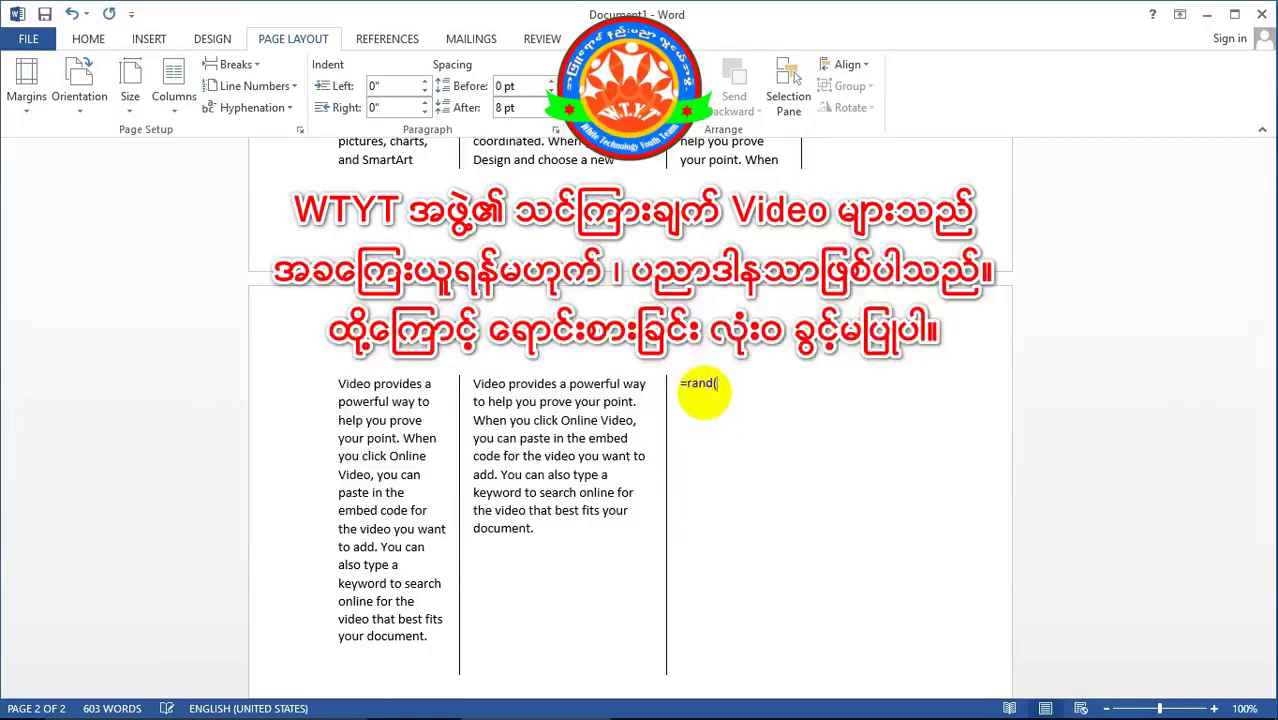
type("1,2)")
key("Return")
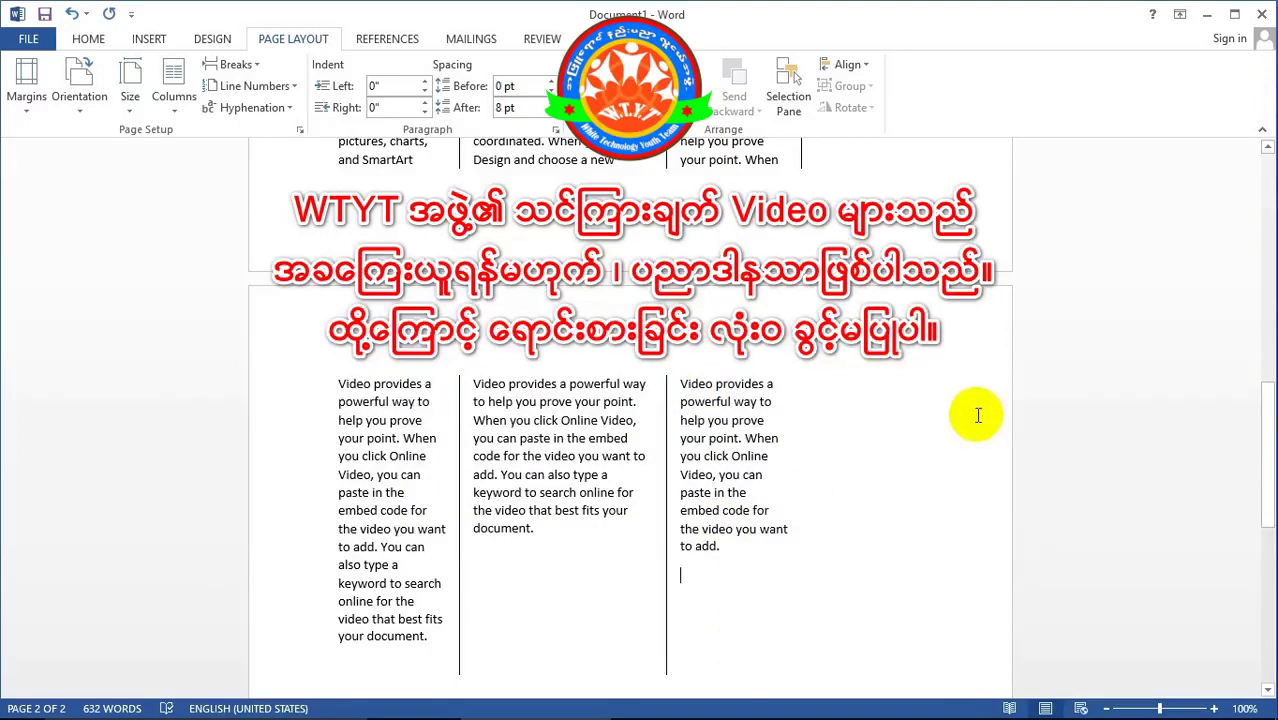
Break to the fourth column and fill it with sample text generated by =rand(1,2).
key("ctrl+shift+Return")
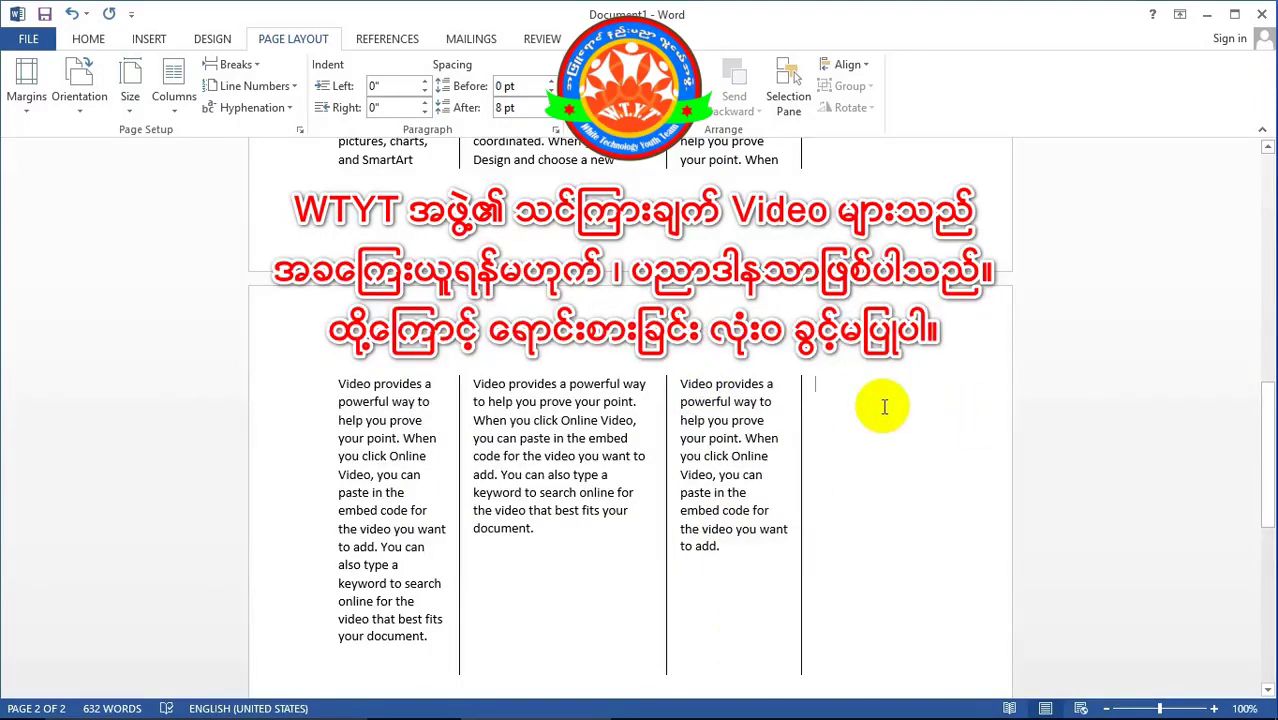
type("=r")
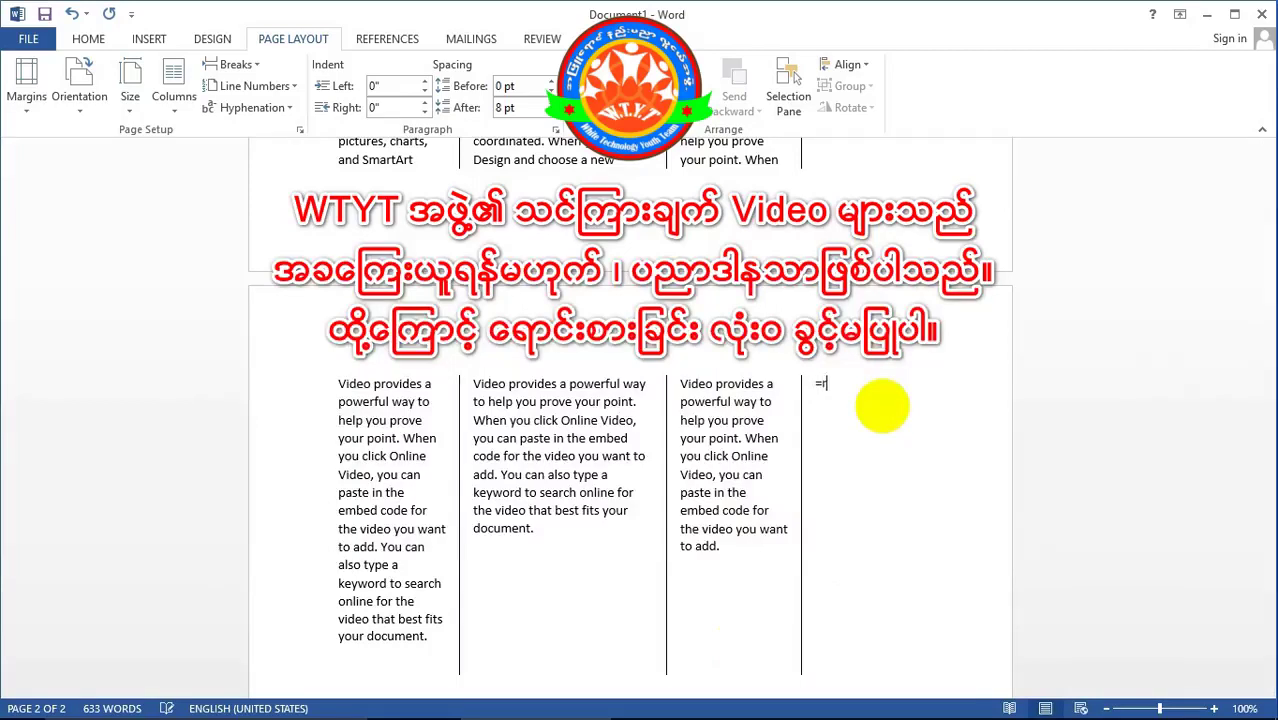
type("and(1,2)")
key("Return")
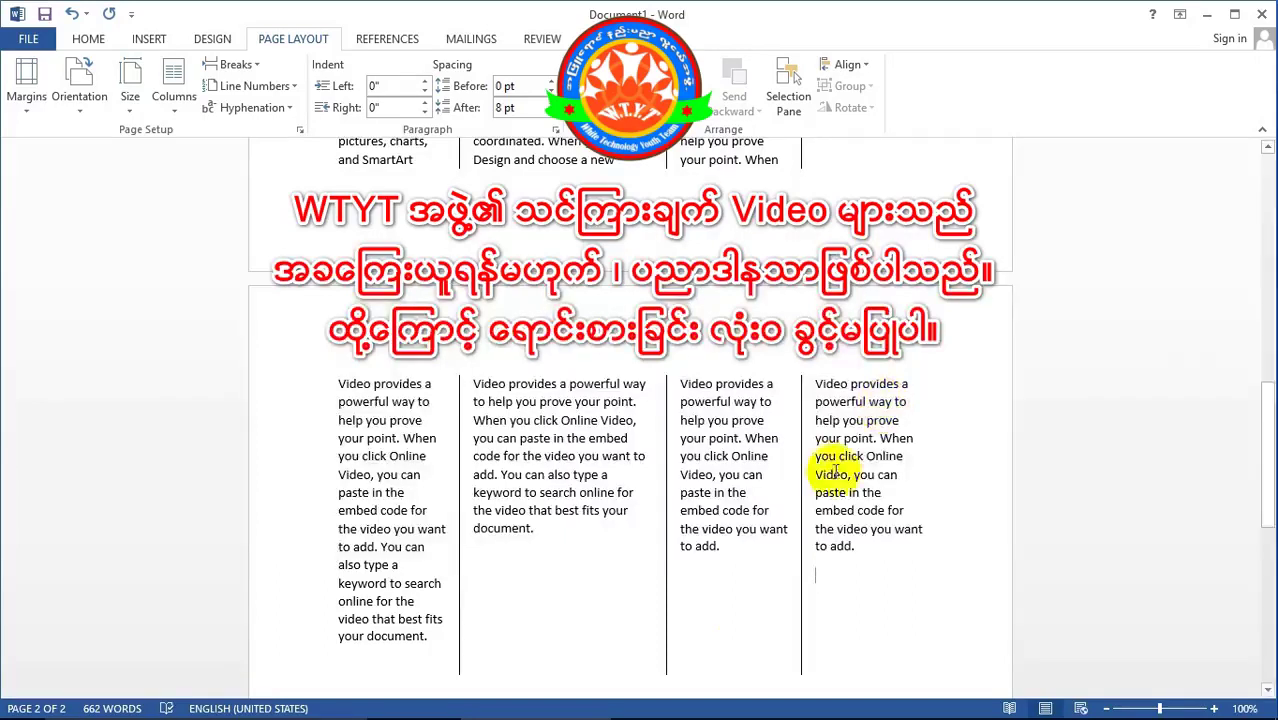
In the detailed column settings, apply the One preset from this point forward, after the text in the fourth column.
scroll(828, 500, "down", 3)
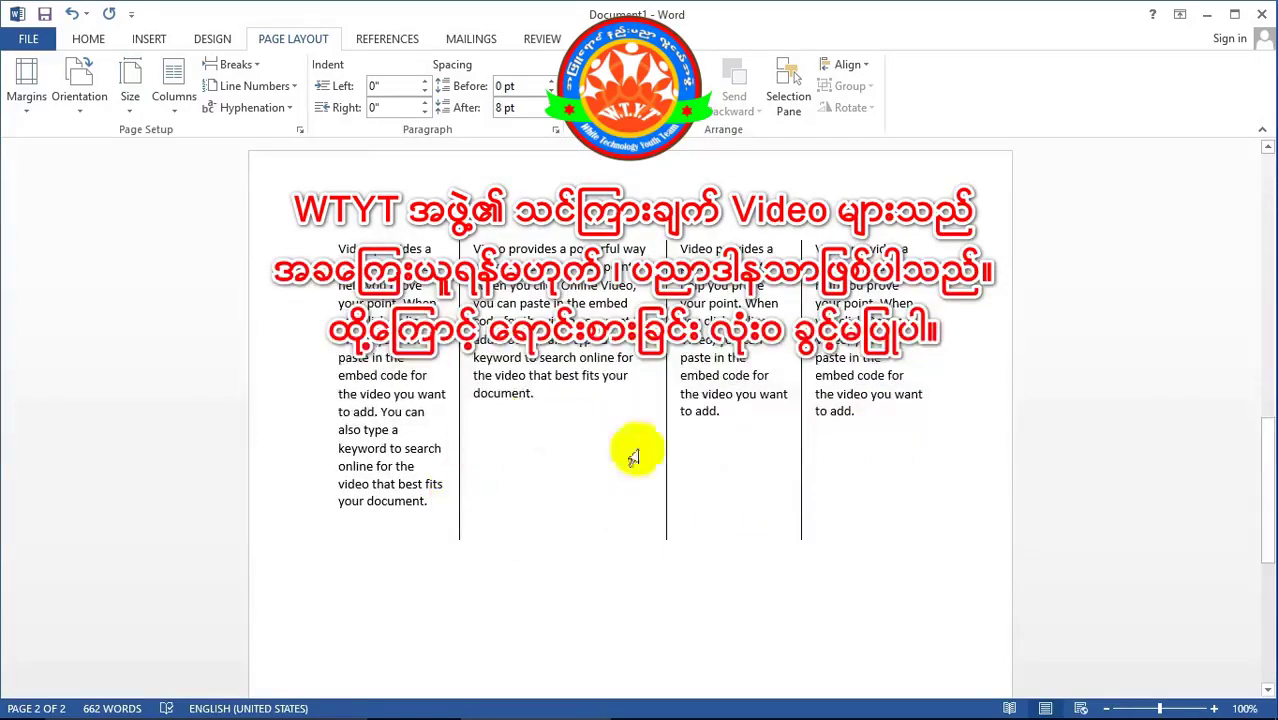
scroll(445, 402, "down", 4)
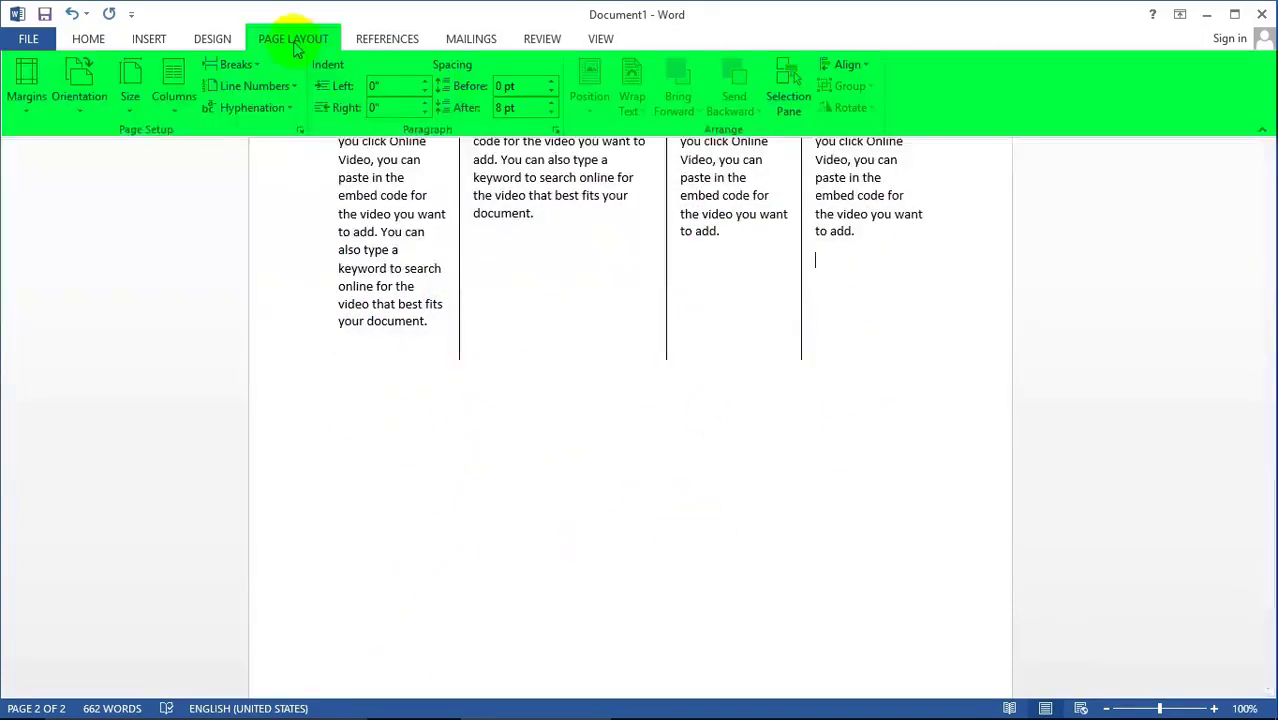
left_click(178, 102)
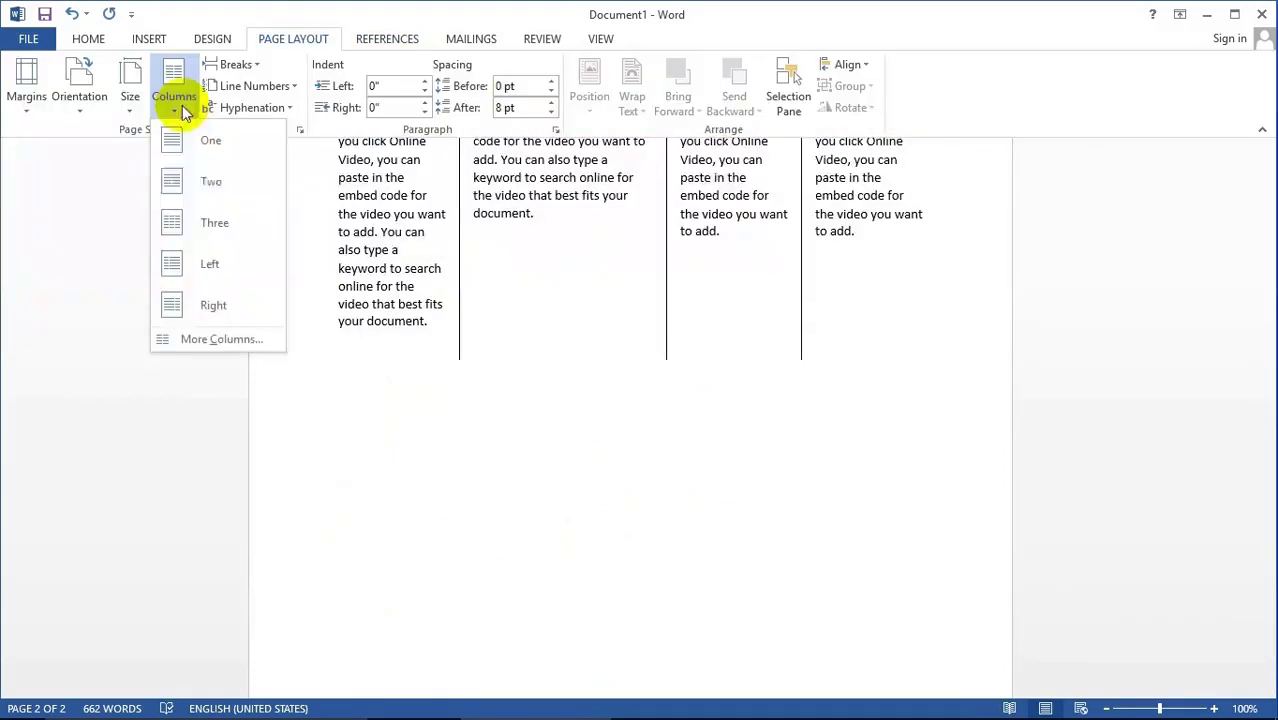
left_click(219, 341)
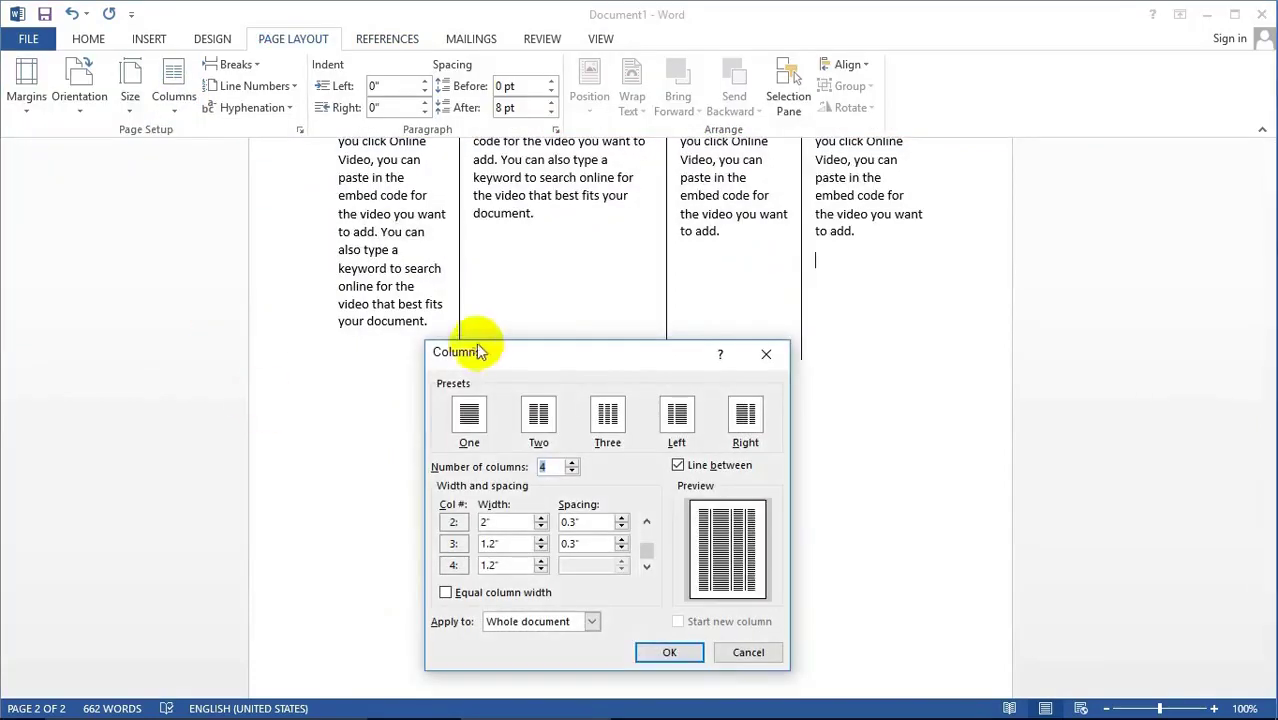
left_click_drag(479, 347, 487, 278)
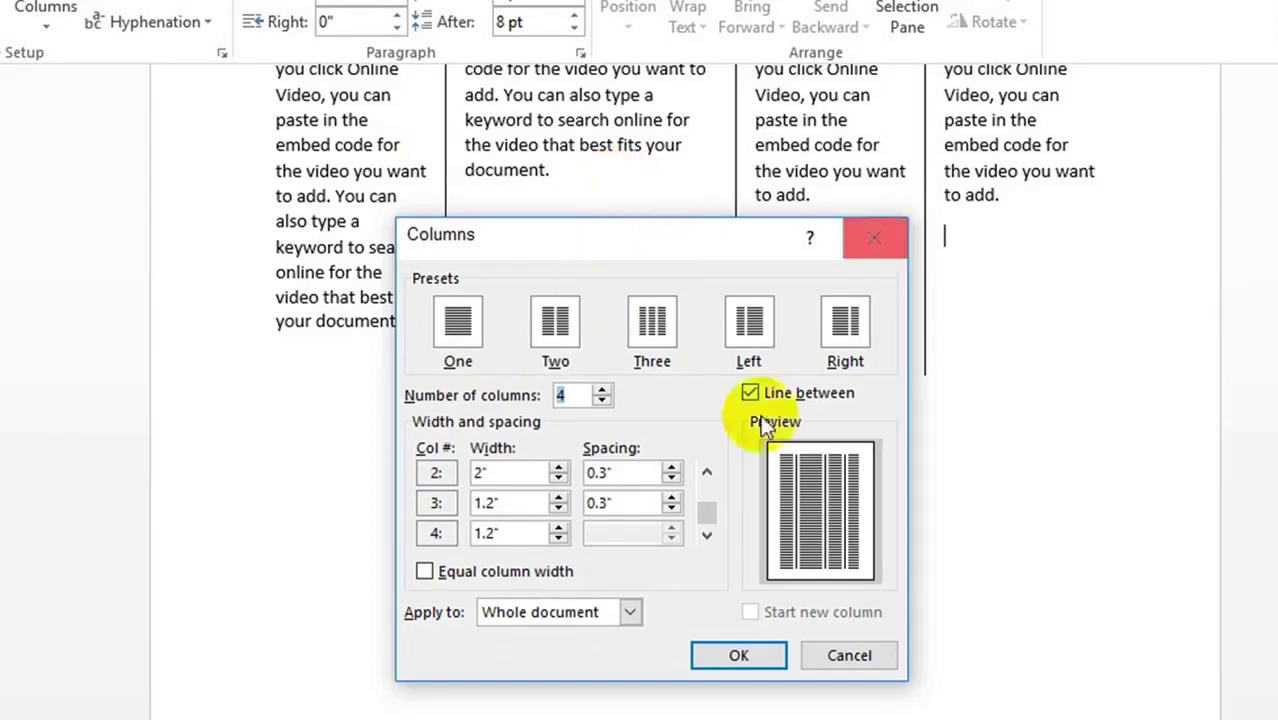
left_click(630, 612)
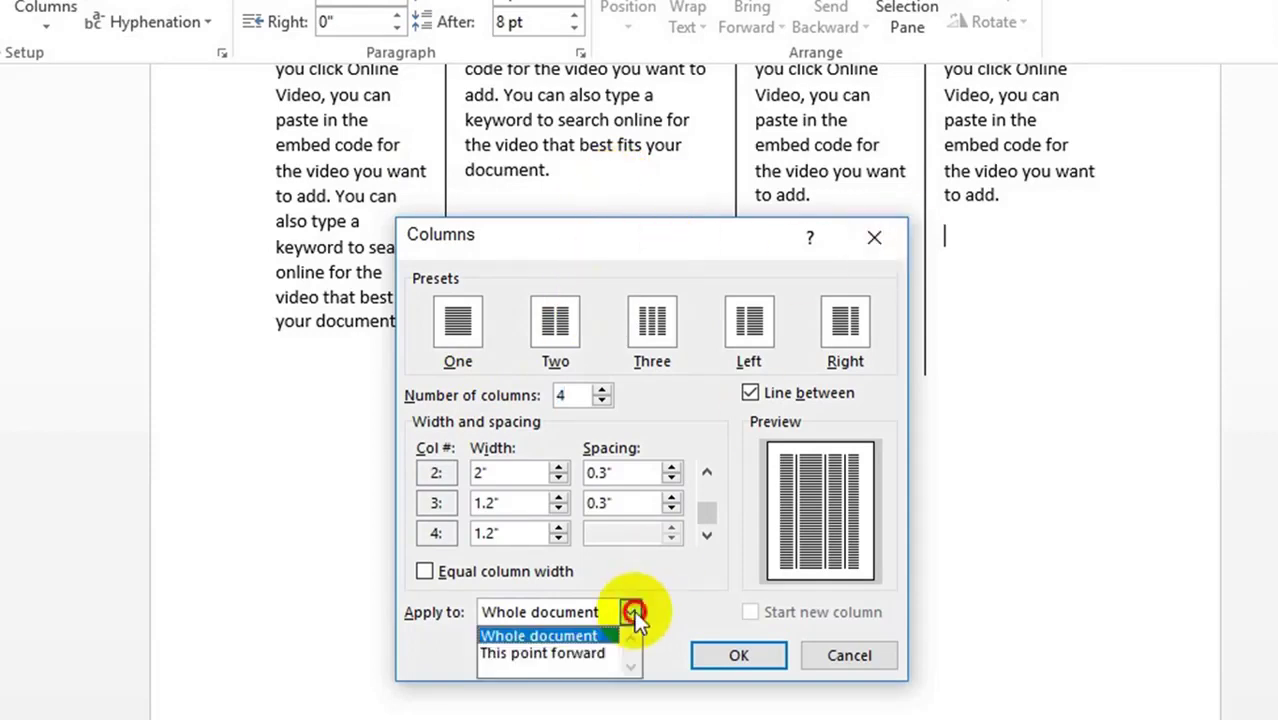
left_click(573, 655)
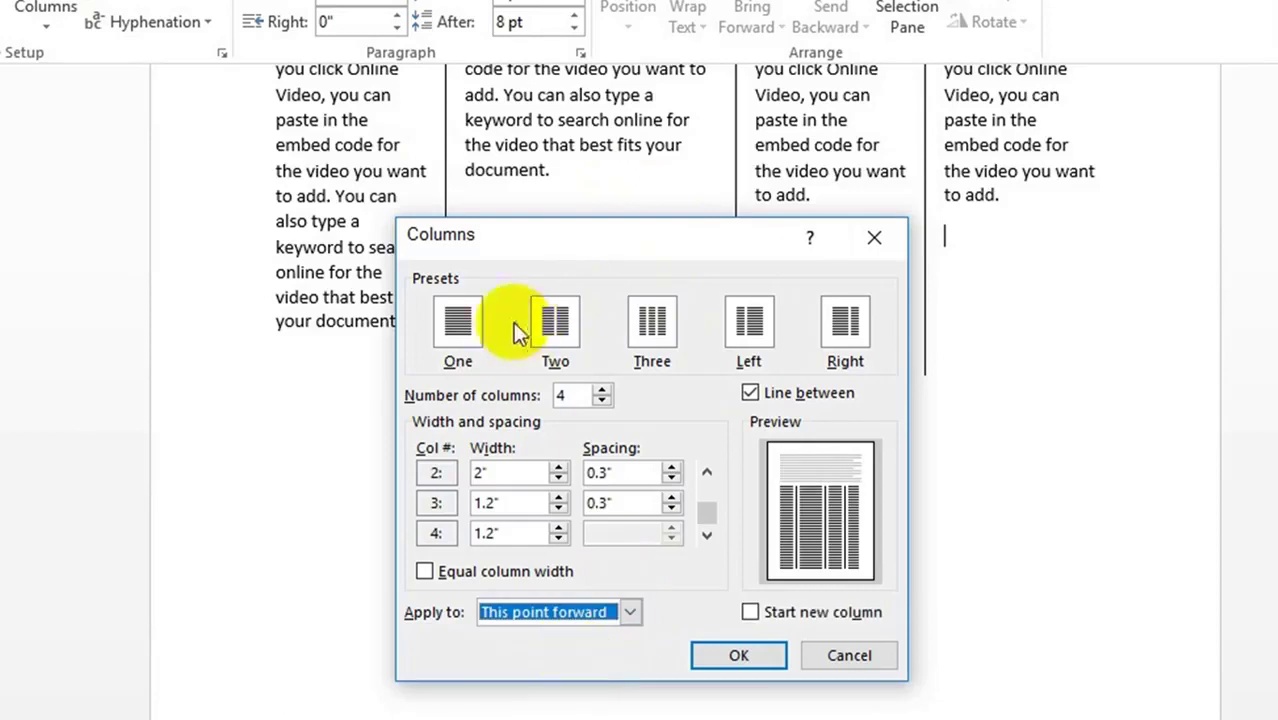
left_click(460, 328)
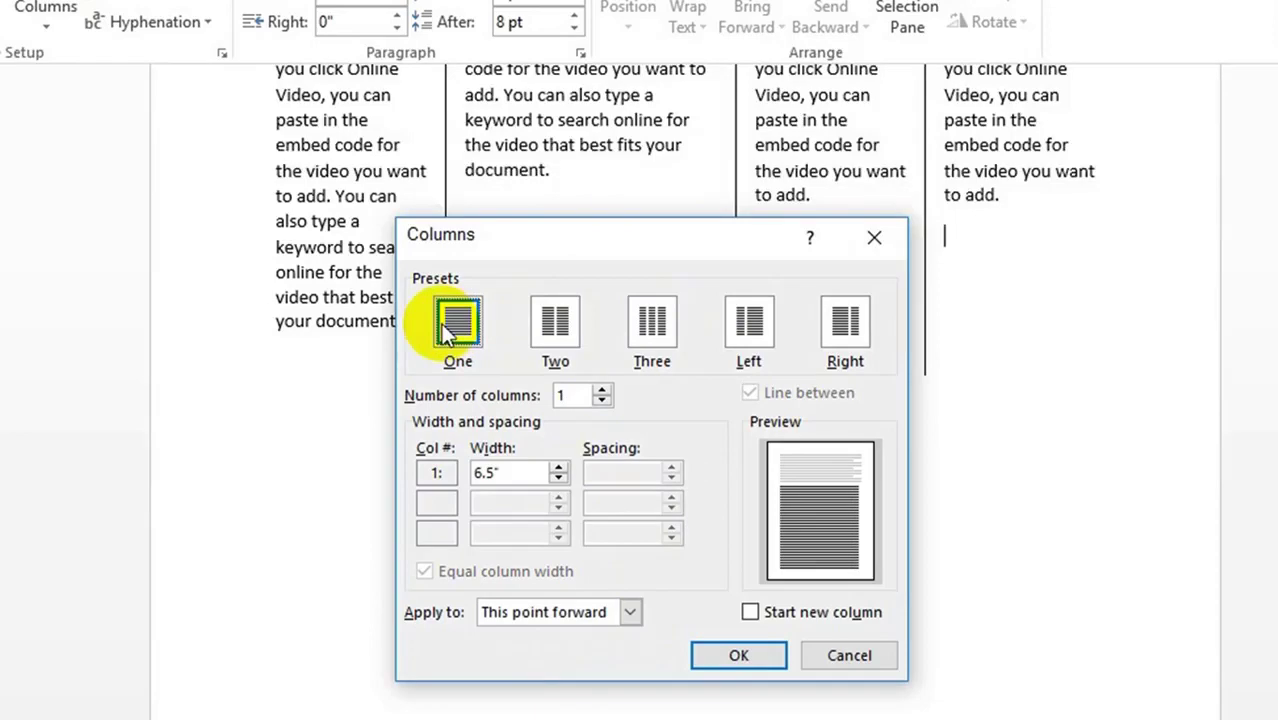
left_click(557, 321)
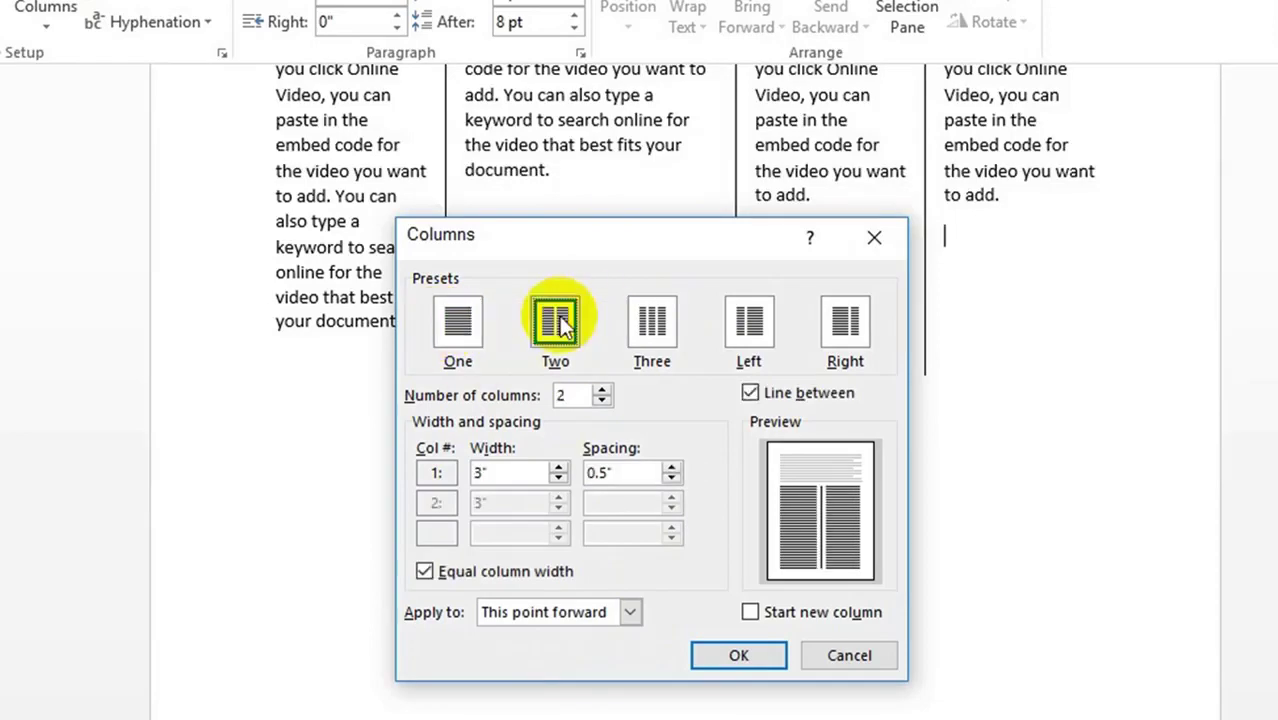
left_click(445, 330)
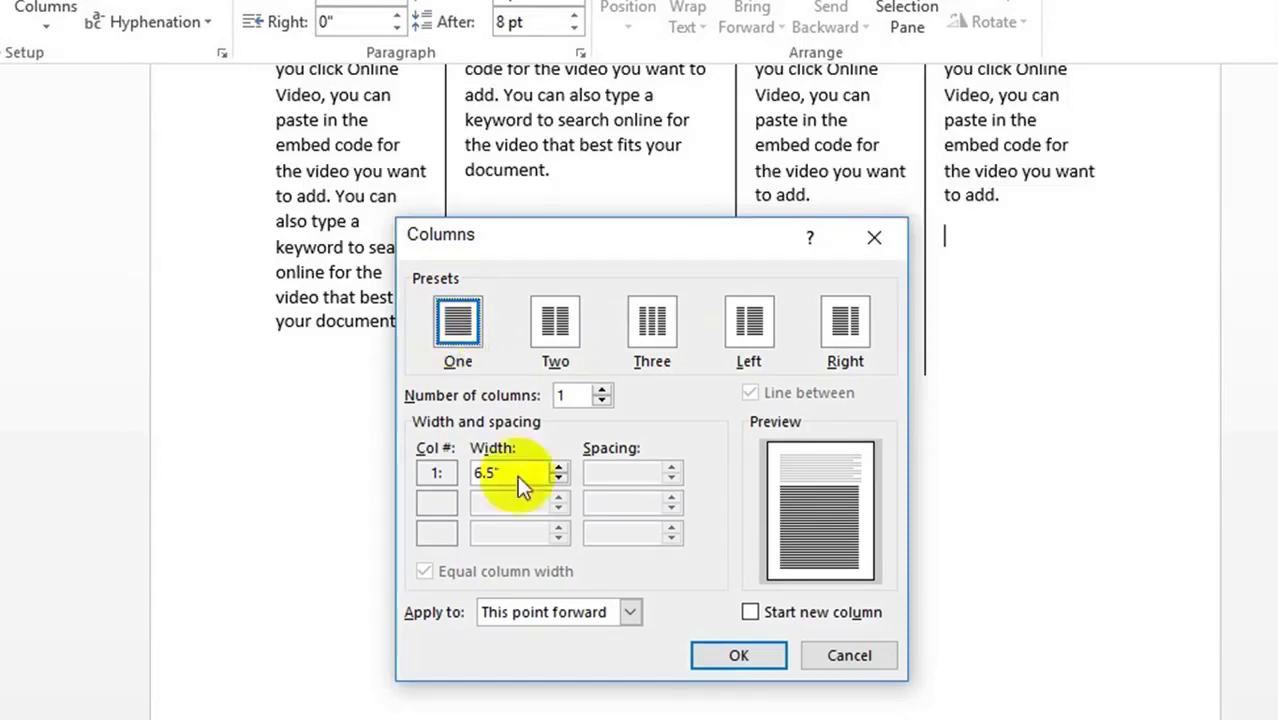
left_click(741, 656)
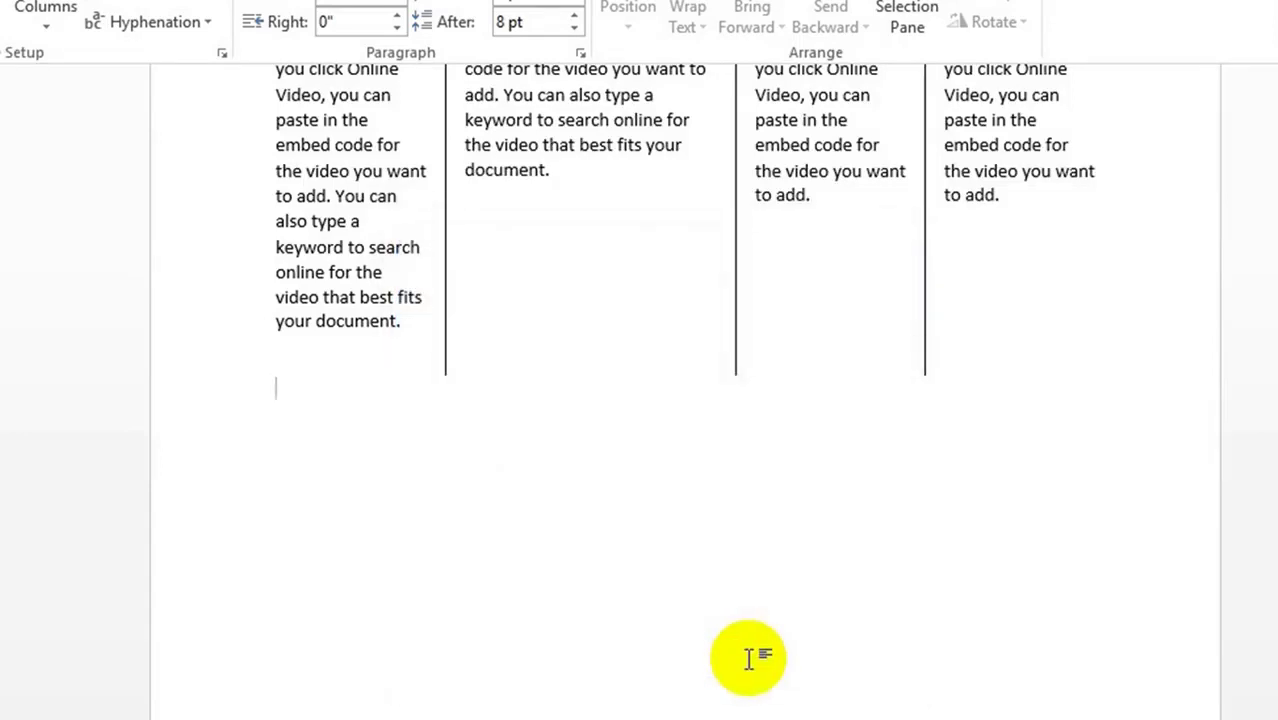
Generate a full-width sample paragraph below the four columns with =rand(1,3).
type("=")
type("rand(")
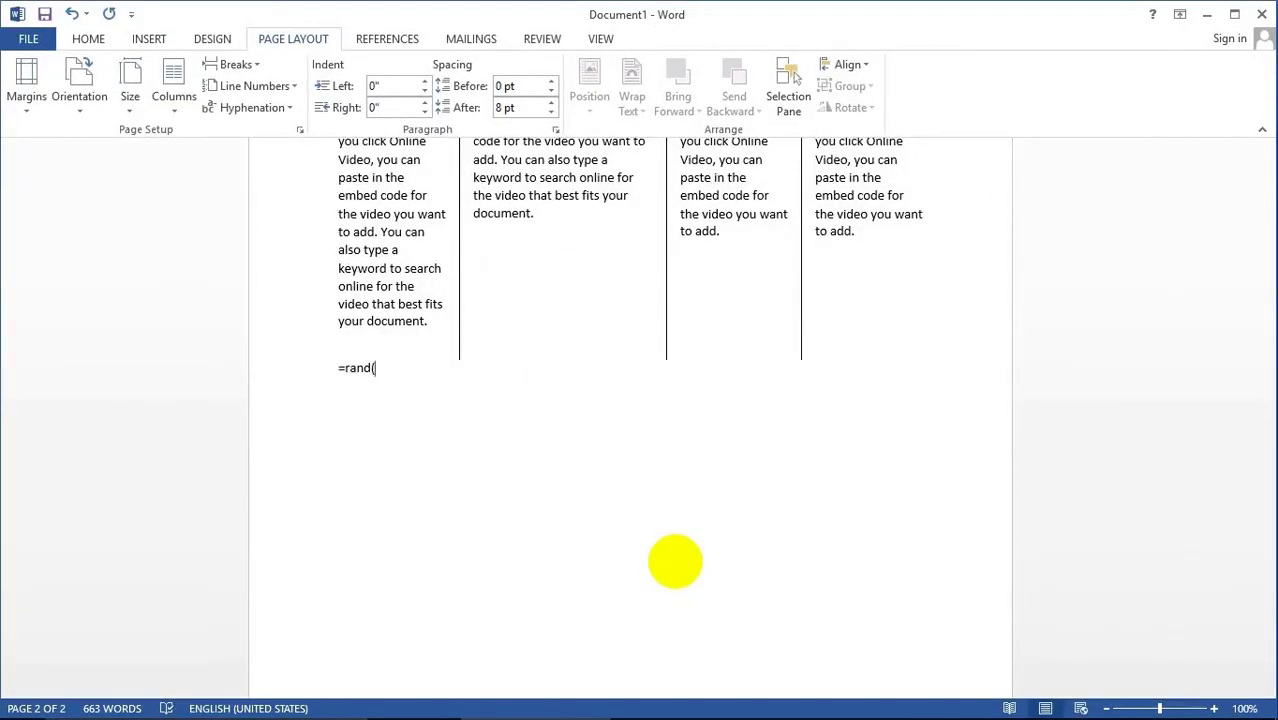
type("1,3")
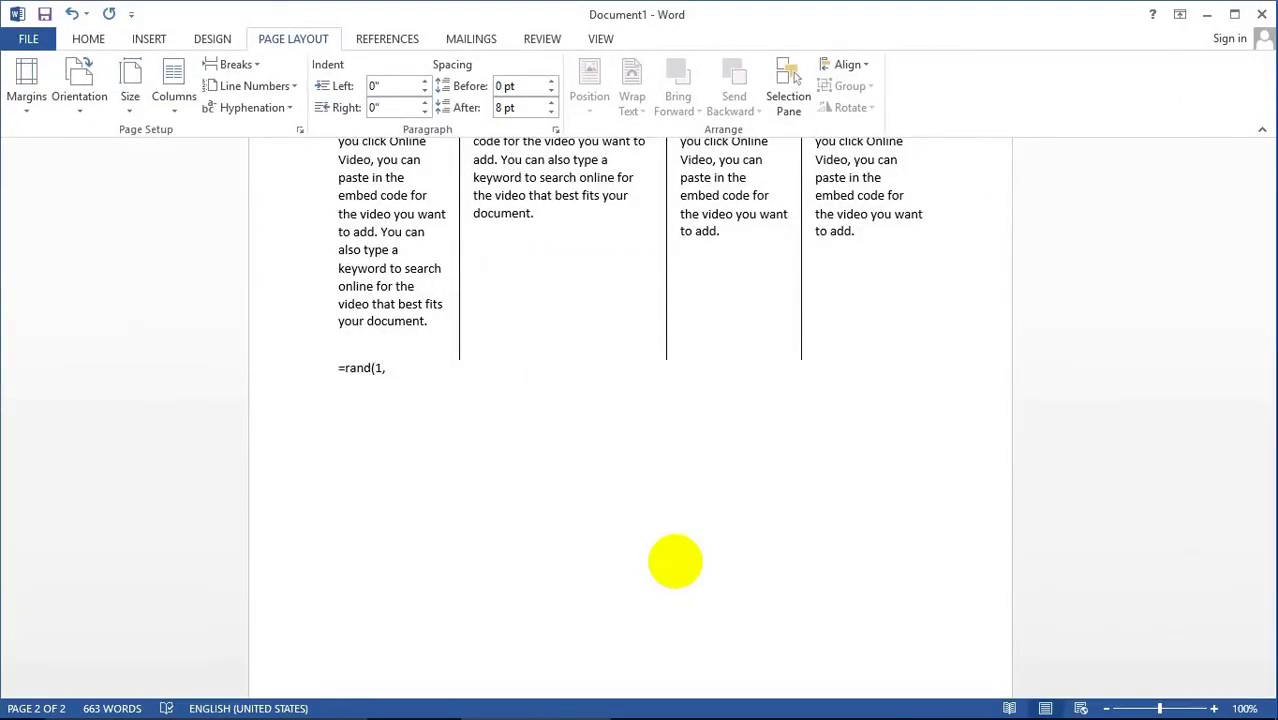
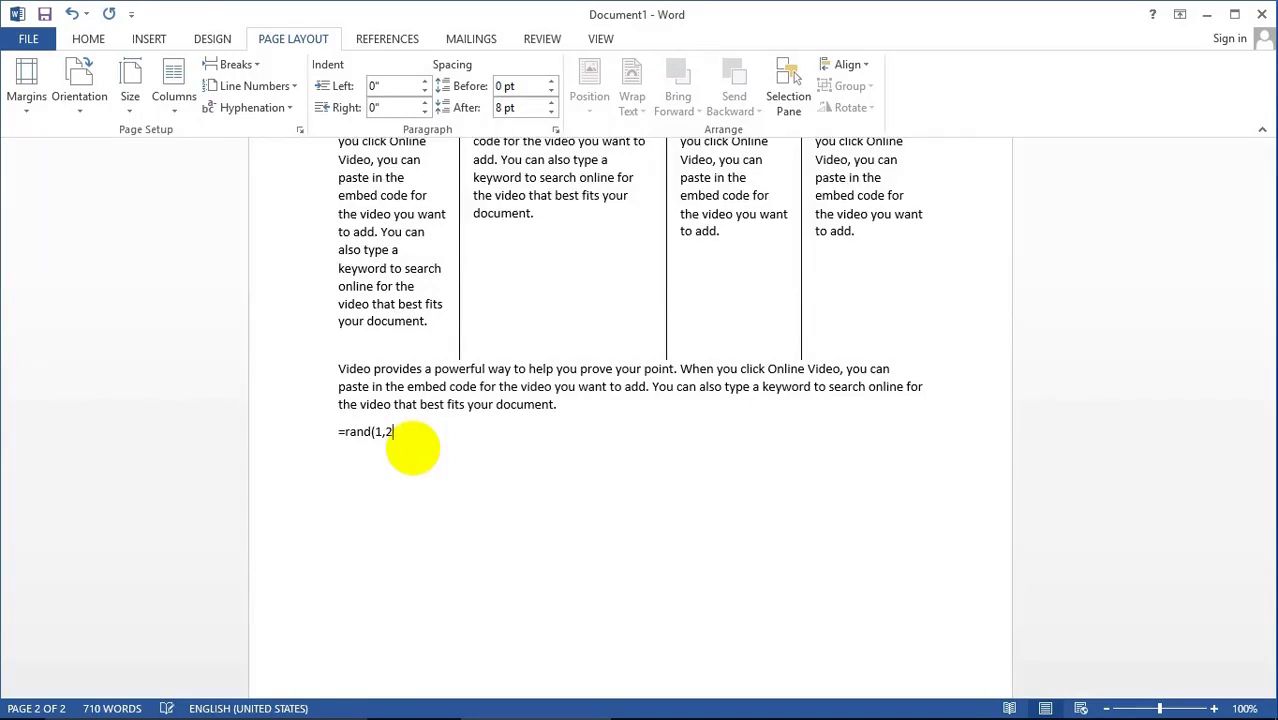
Fill the two-column section with sample text, using =rand(1,2) in the first column and =rand(1,3) in the second.
key("Return")
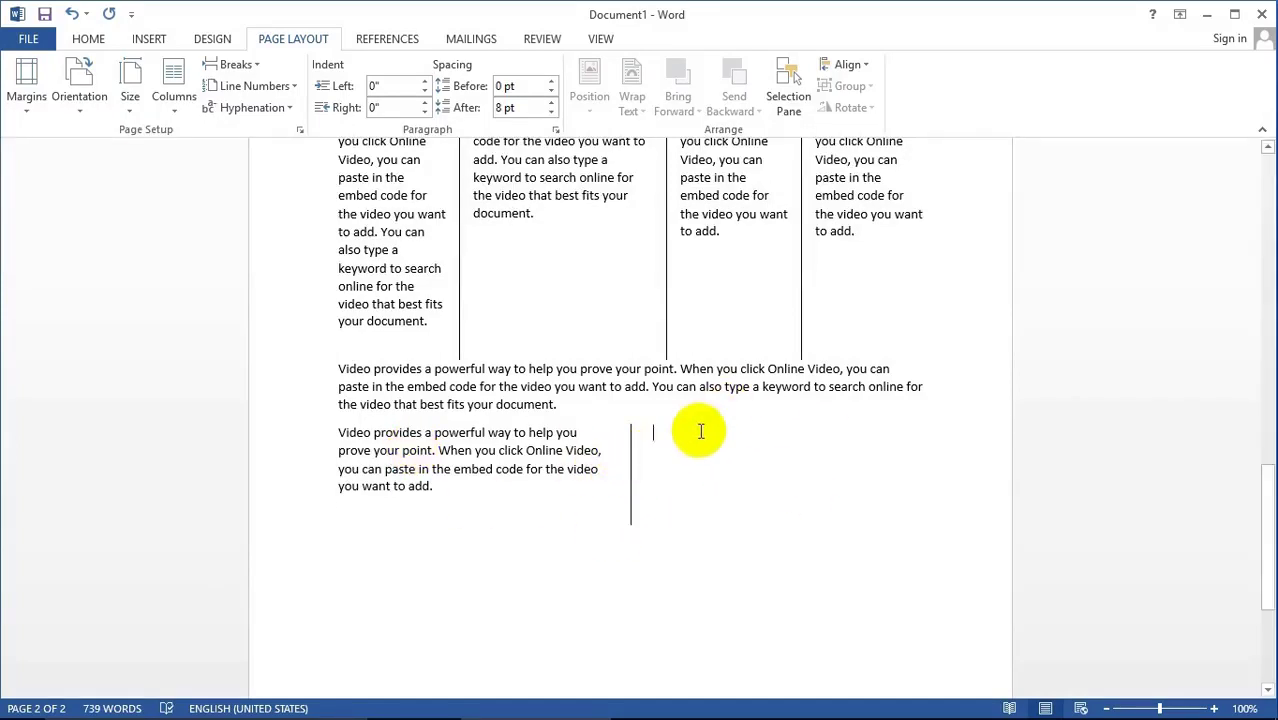
type("=rand(1,3")
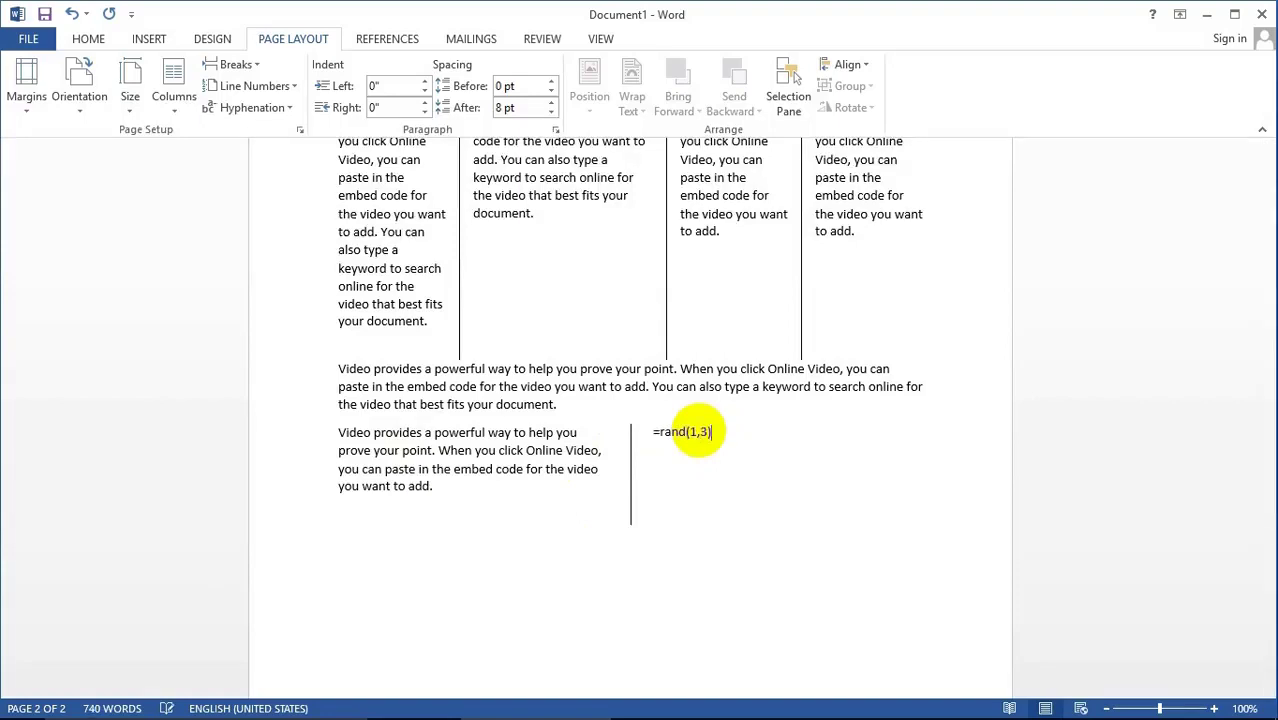
key("Return")
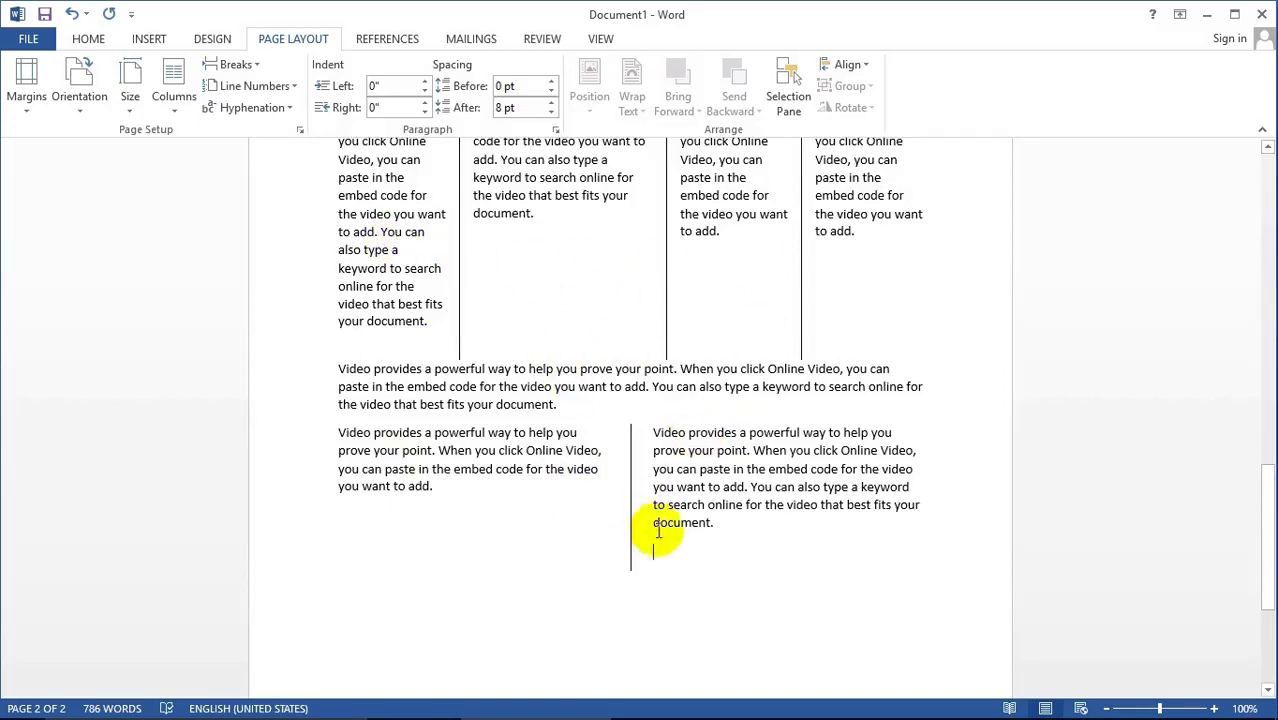
Return to a single-column layout after the two-column text, applying the detailed column settings from this point forward.
scroll(580, 586, "down", 2)
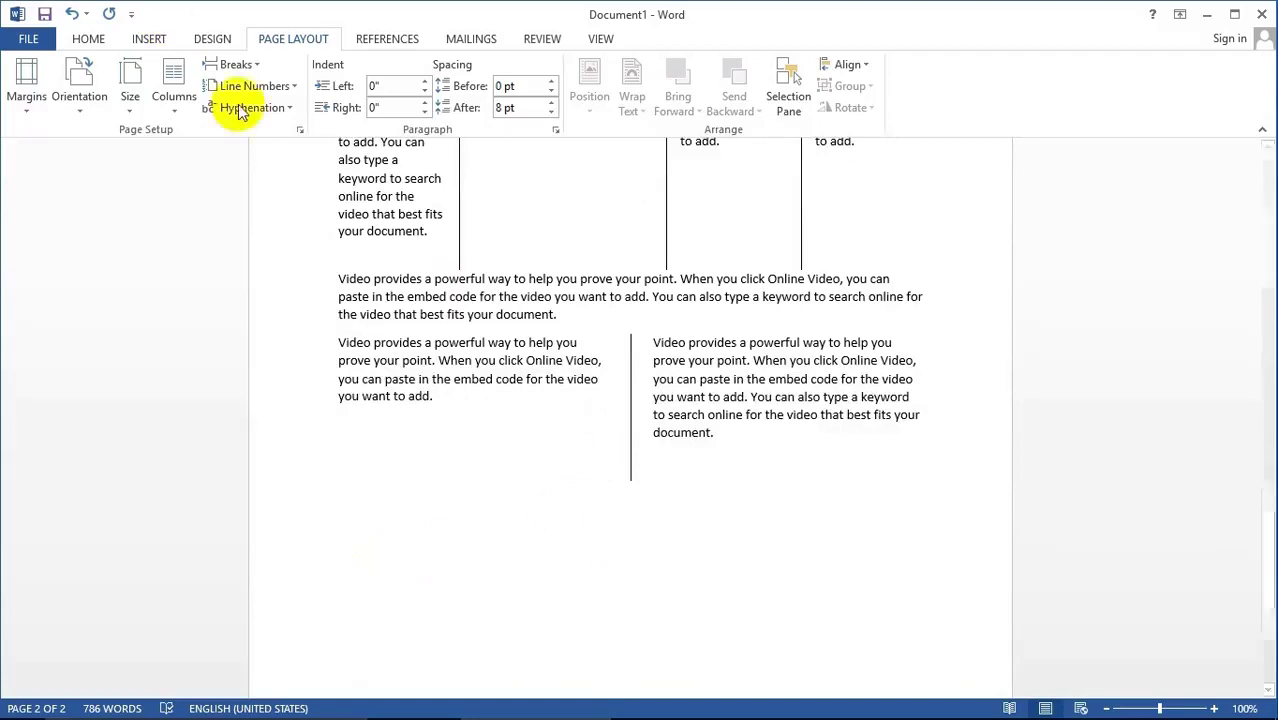
left_click(173, 90)
left_click(213, 340)
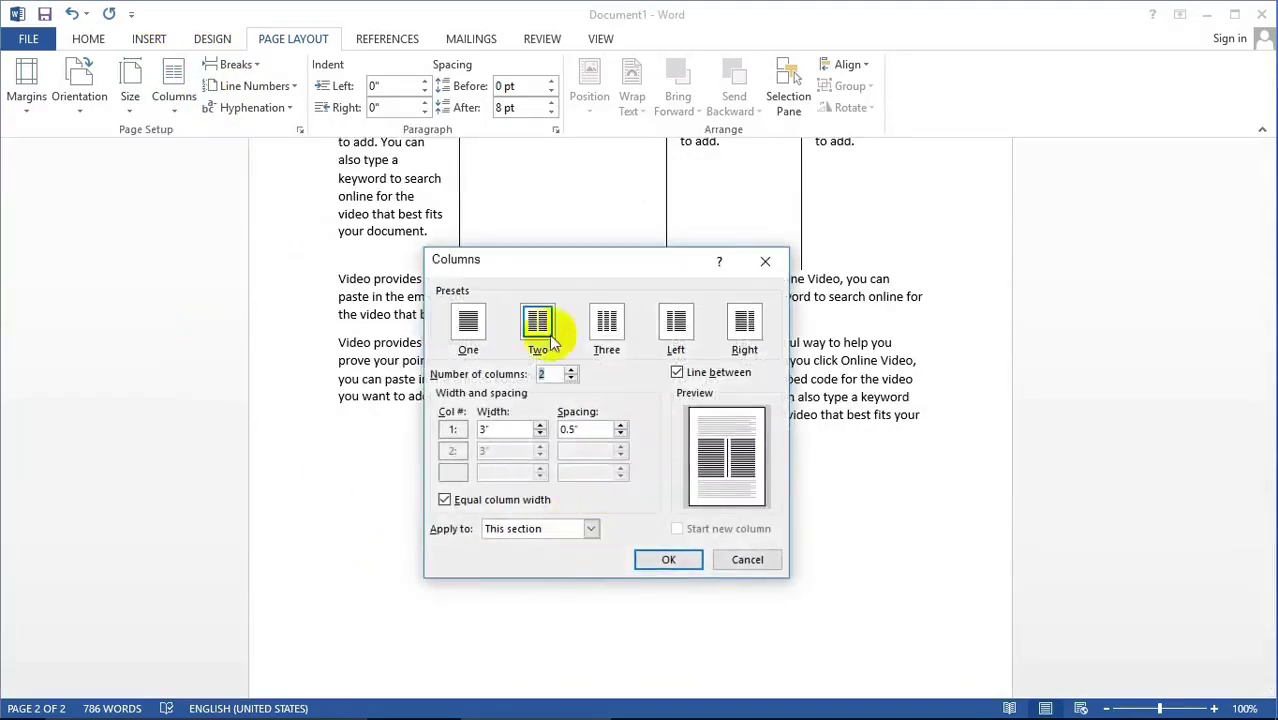
left_click(466, 326)
left_click(593, 538)
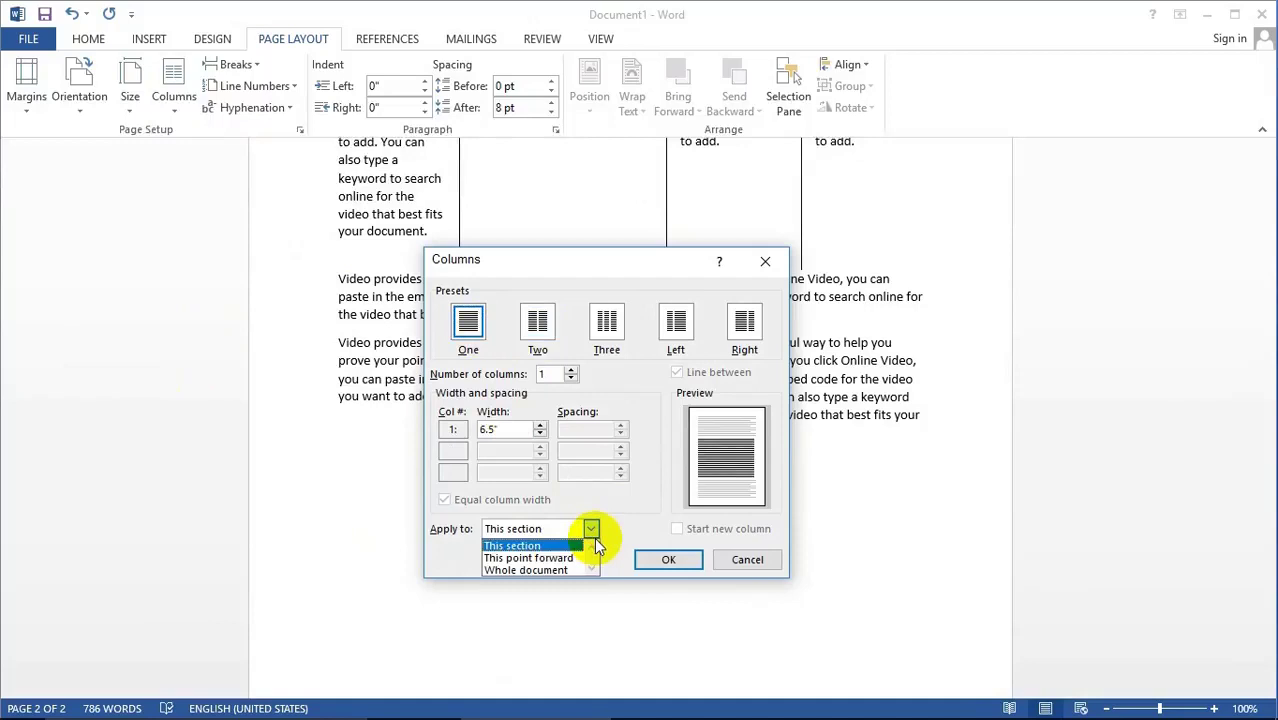
left_click(530, 558)
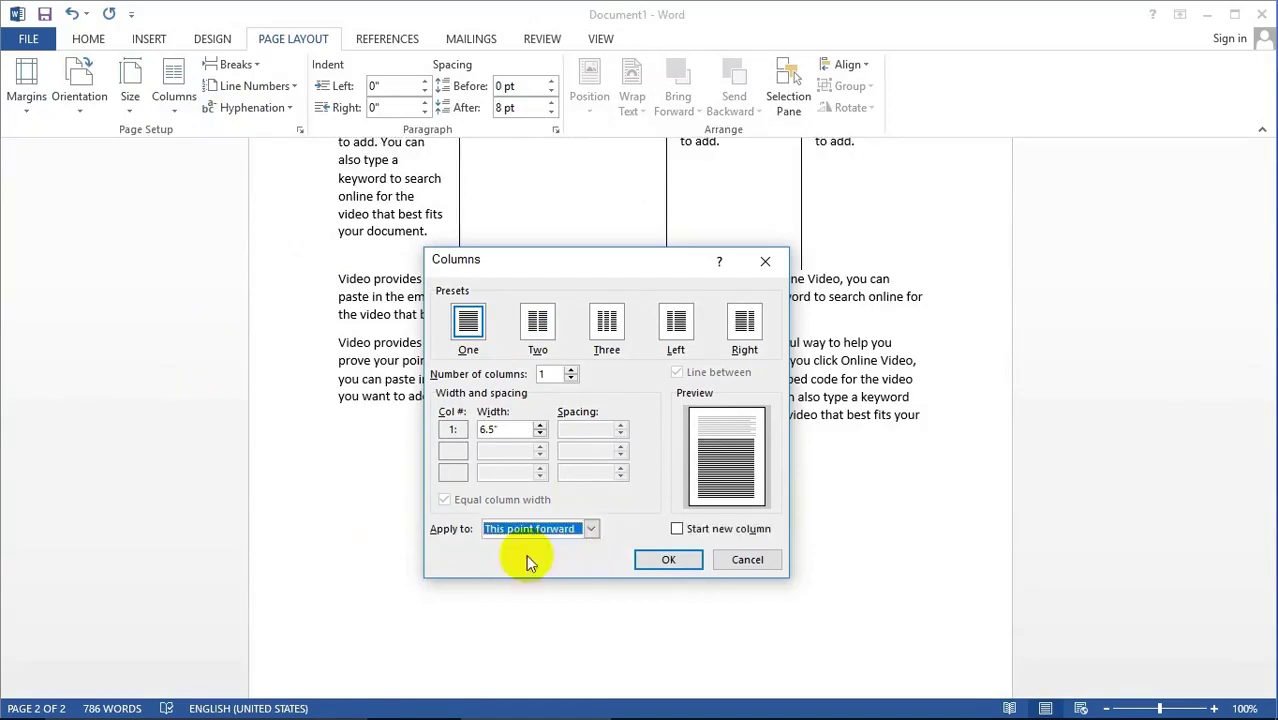
left_click(670, 559)
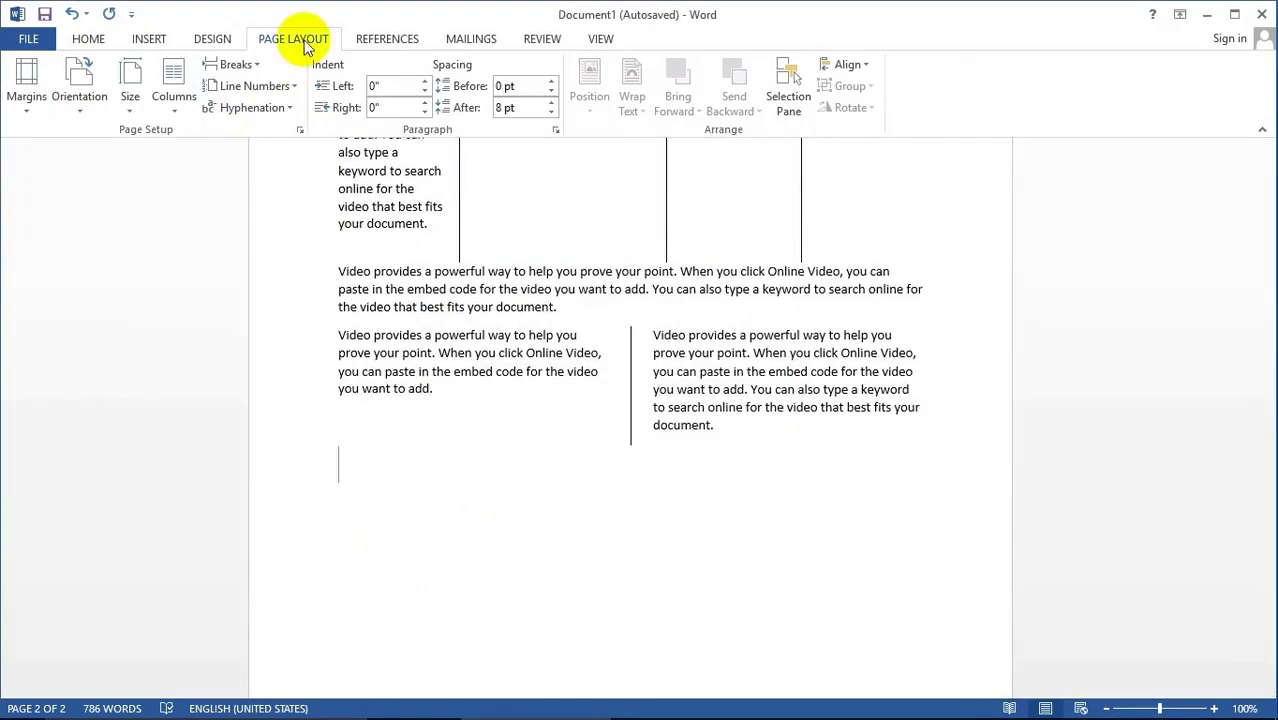
Set the font to Zawgyi-One for the empty line below the two-column section.
left_click(92, 38)
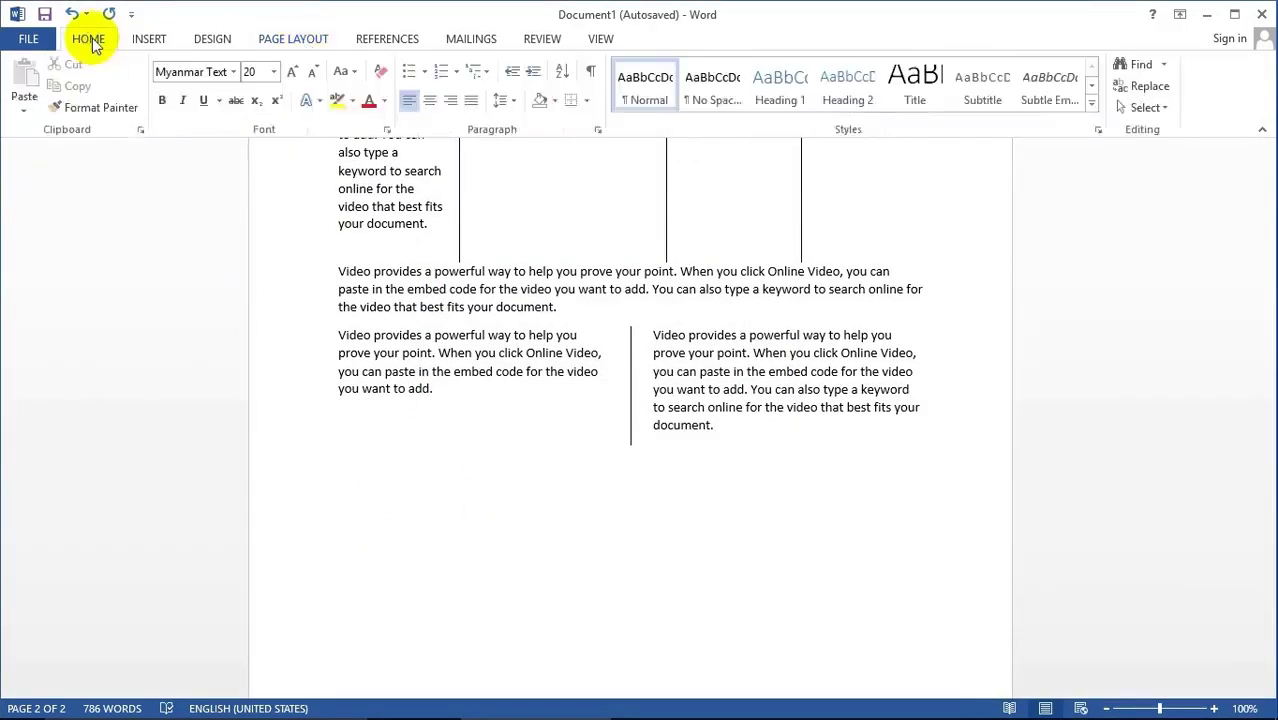
left_click(233, 71)
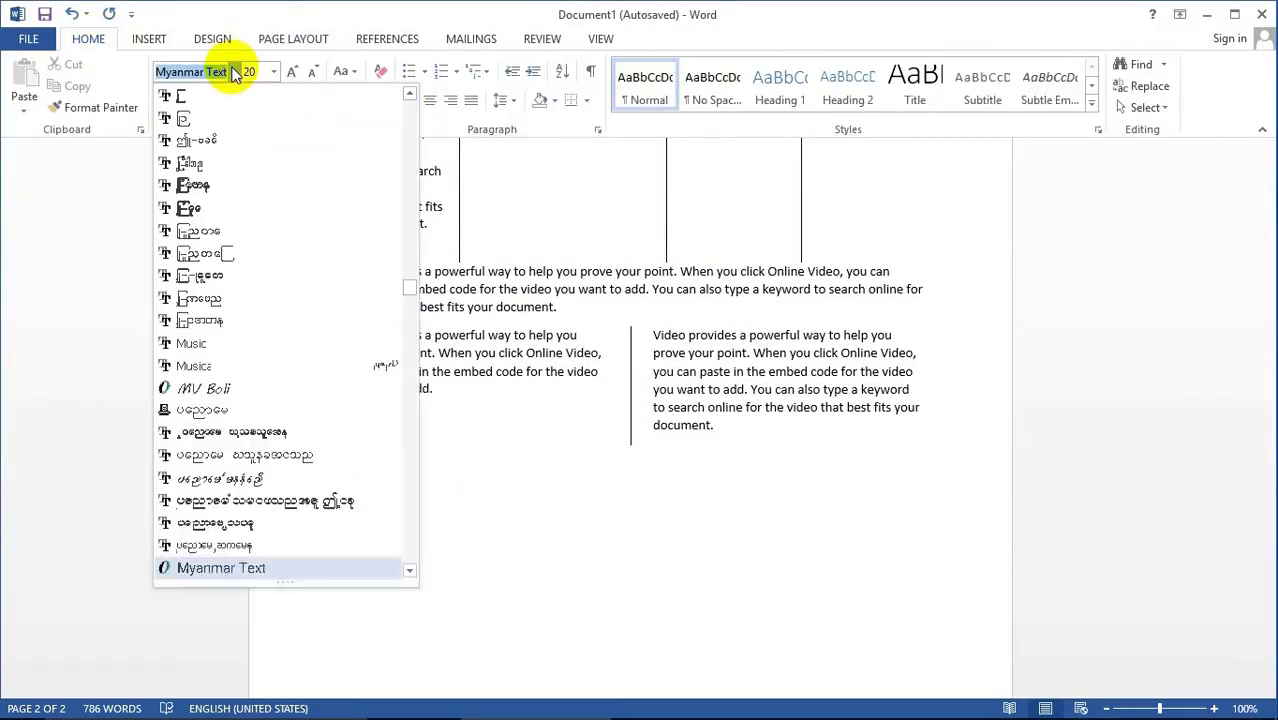
left_click_drag(412, 285, 418, 104)
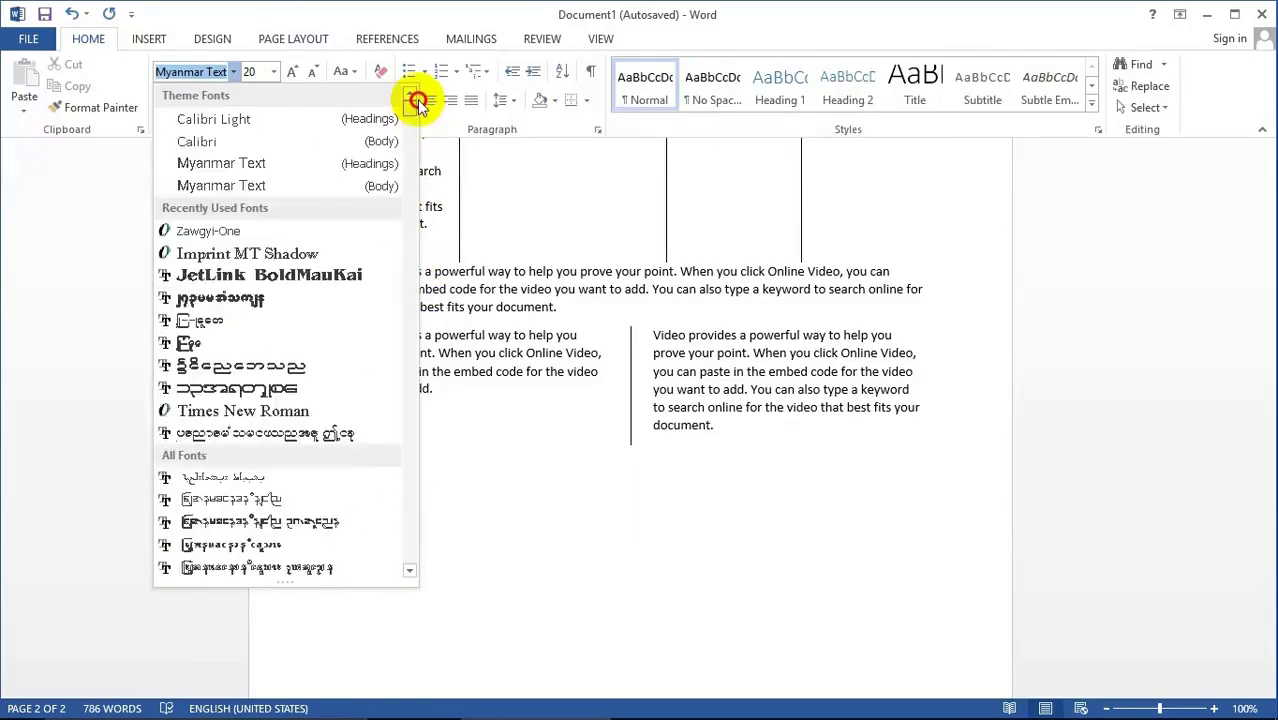
left_click(205, 232)
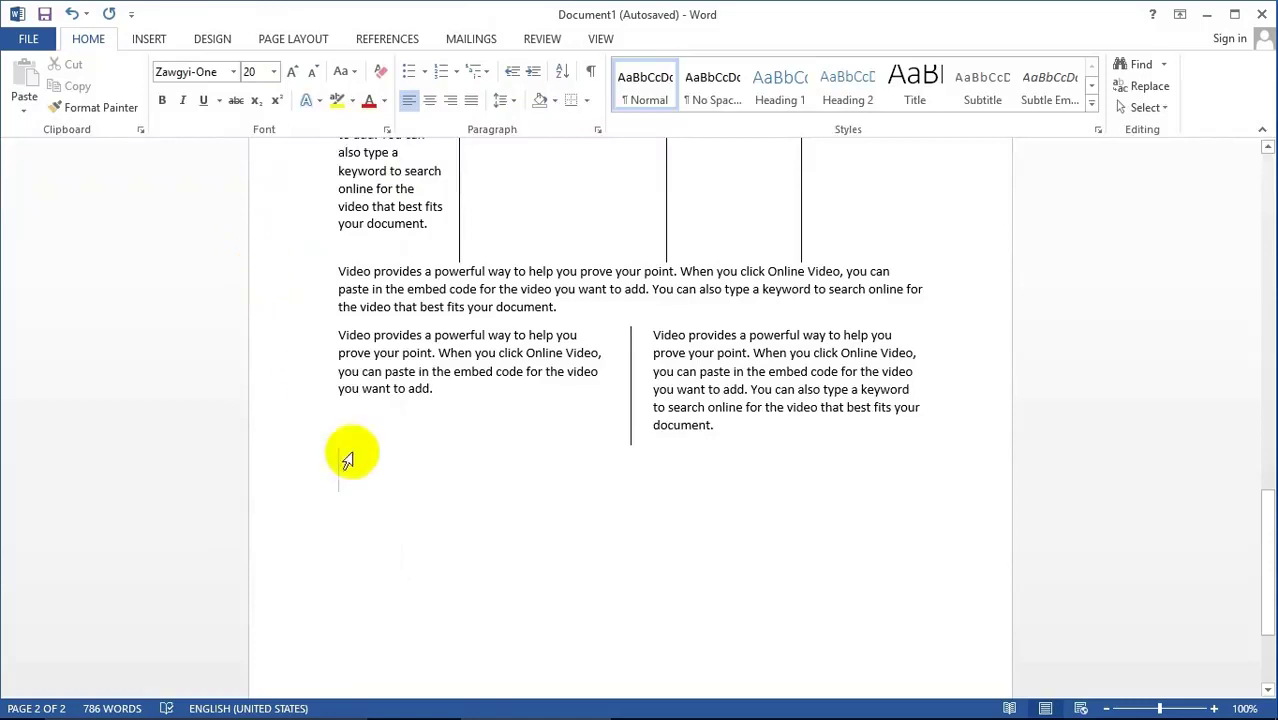
Enter the Burmese text နေကောင်းလား, ending in a long run of repeated း marks, on the empty line below the two-column section.
left_click(276, 71)
left_click(279, 72)
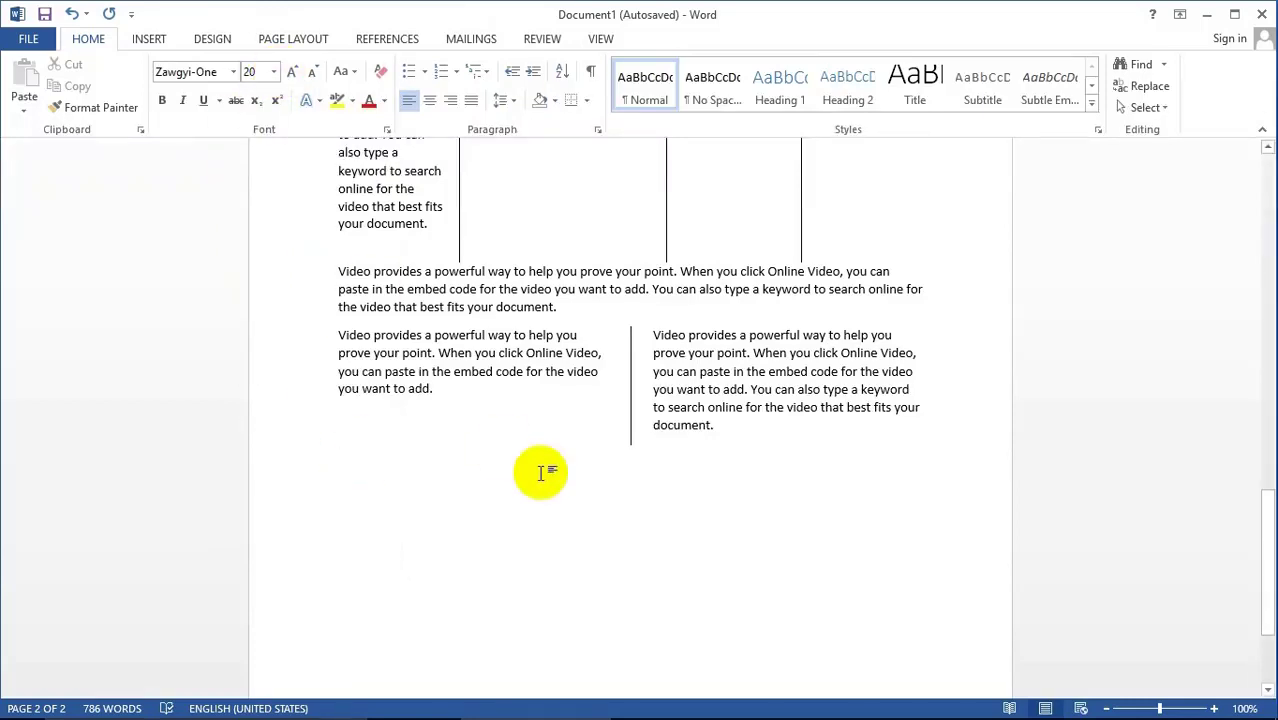
type("နေကောင်")
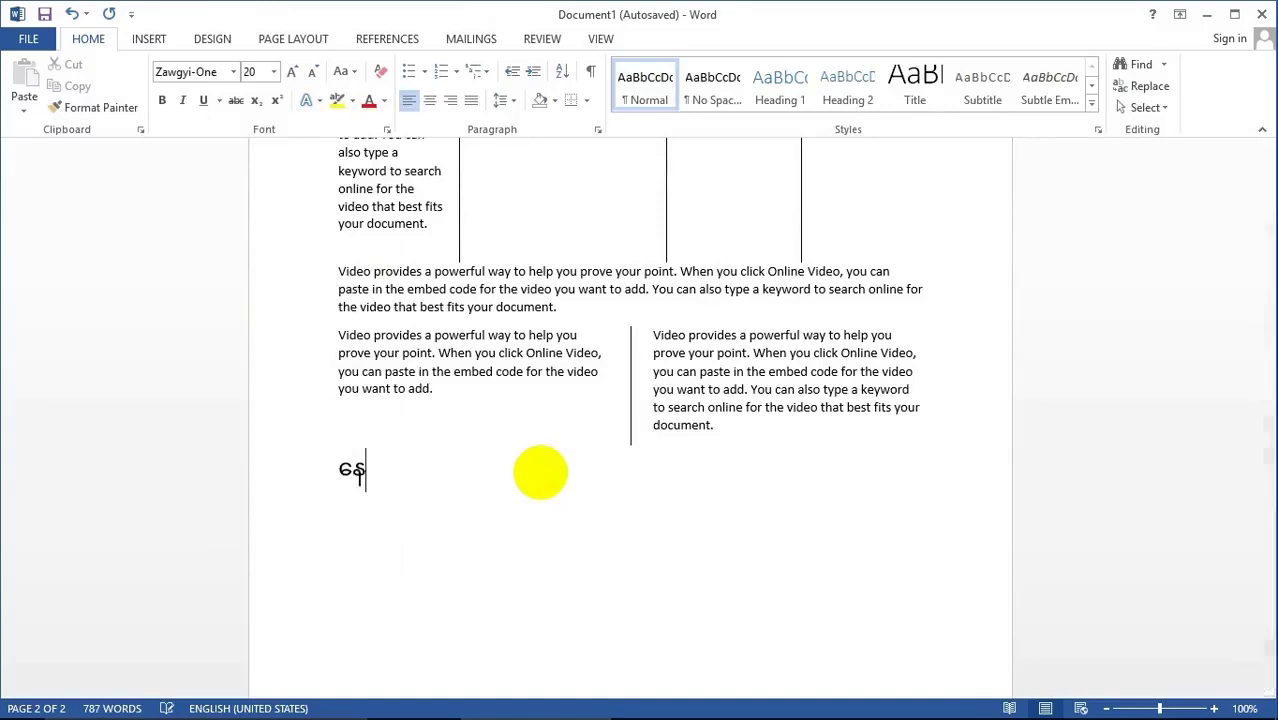
type("းလားးးးးးးးးး")
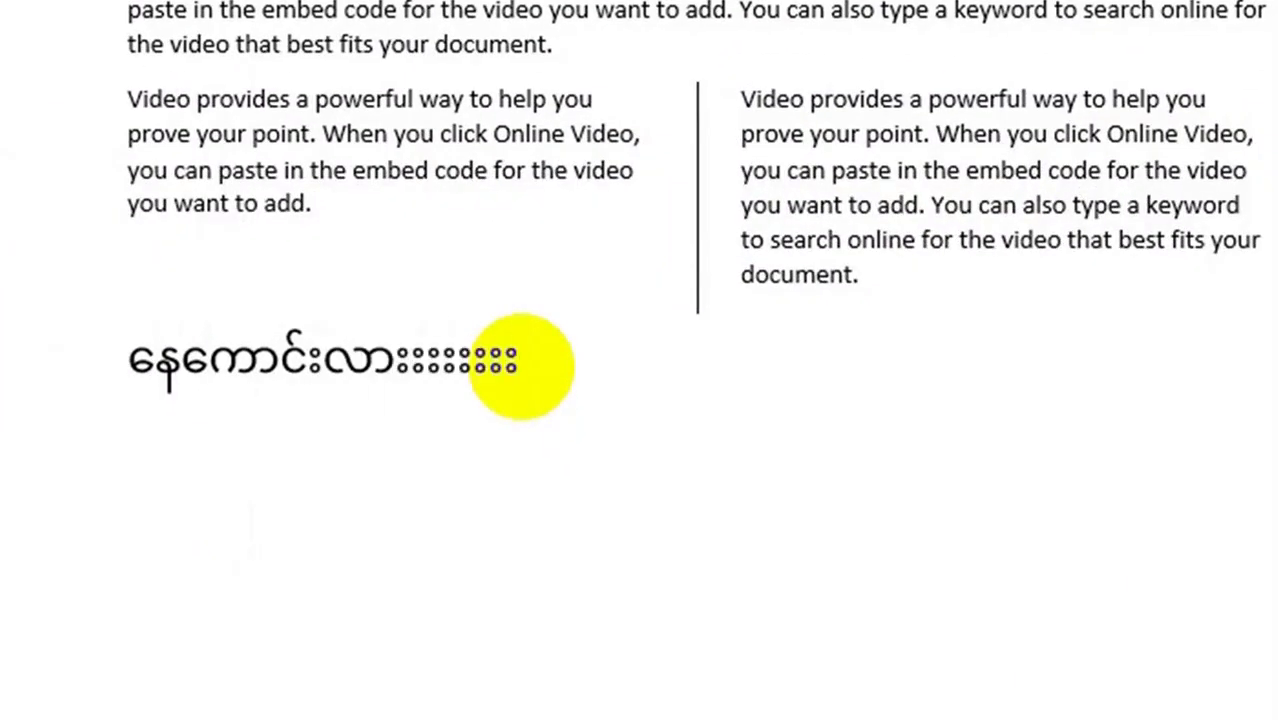
Continue the Burmese line with the English word "arrow" and a second နေကောင်းလား, and start a new line.
key("ctrl+shift")
type("arr")
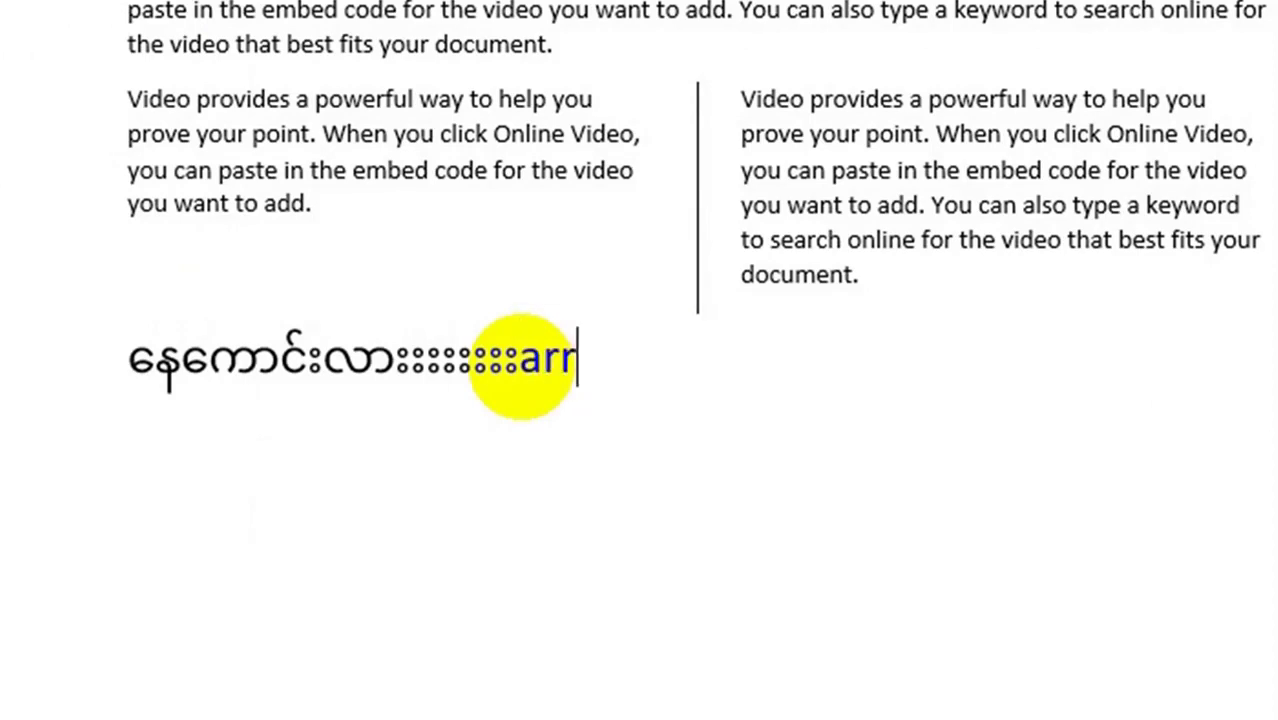
type("ow")
key("BackSpace")
type("ow")
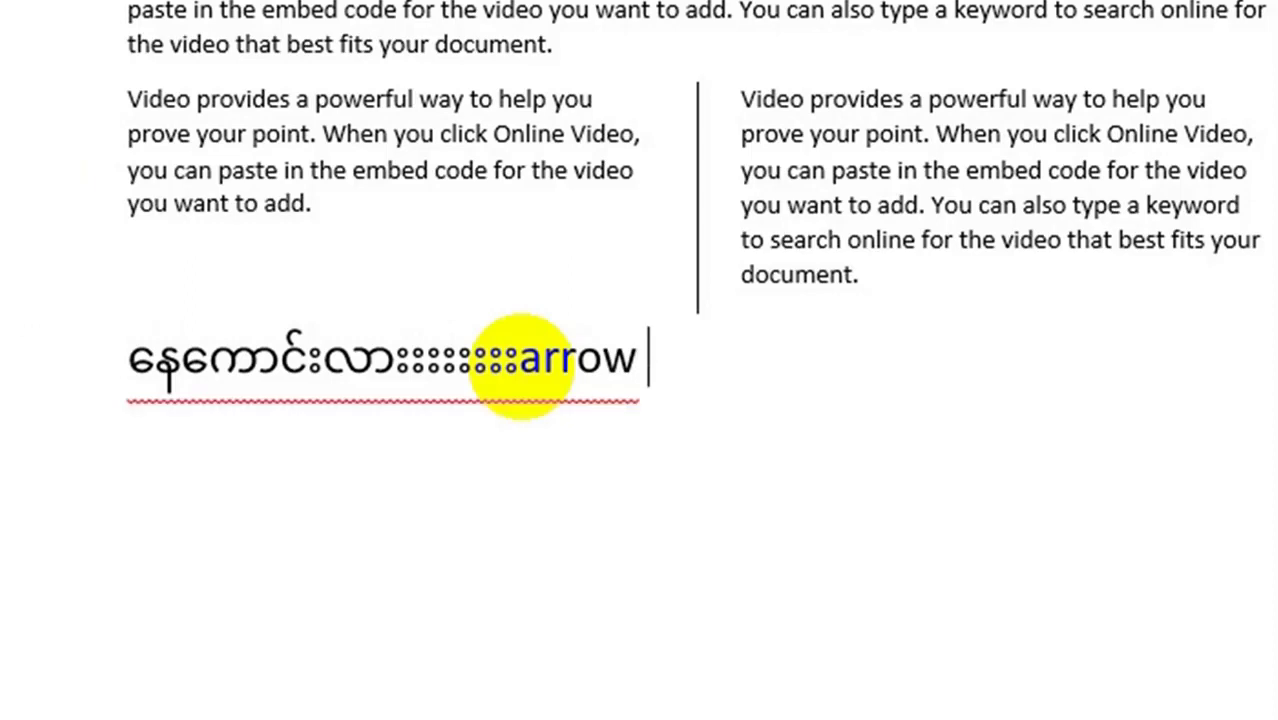
type(" နေကောင")
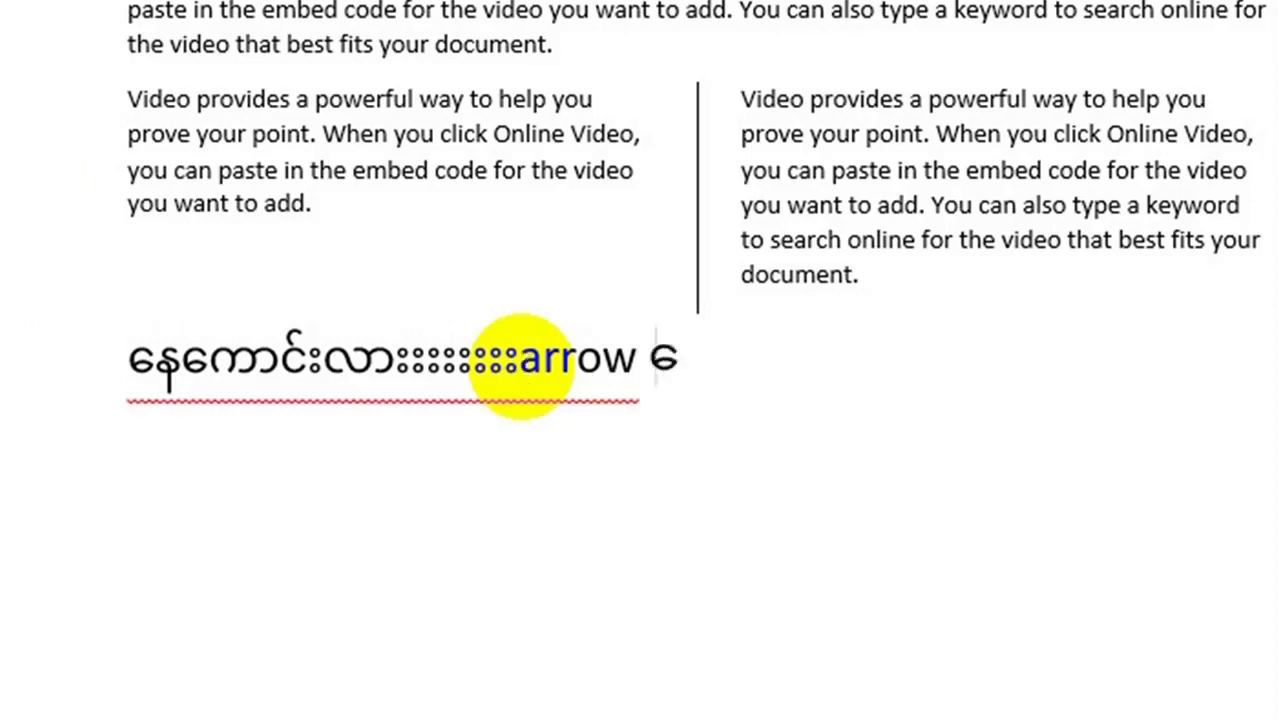
type("်းလား")
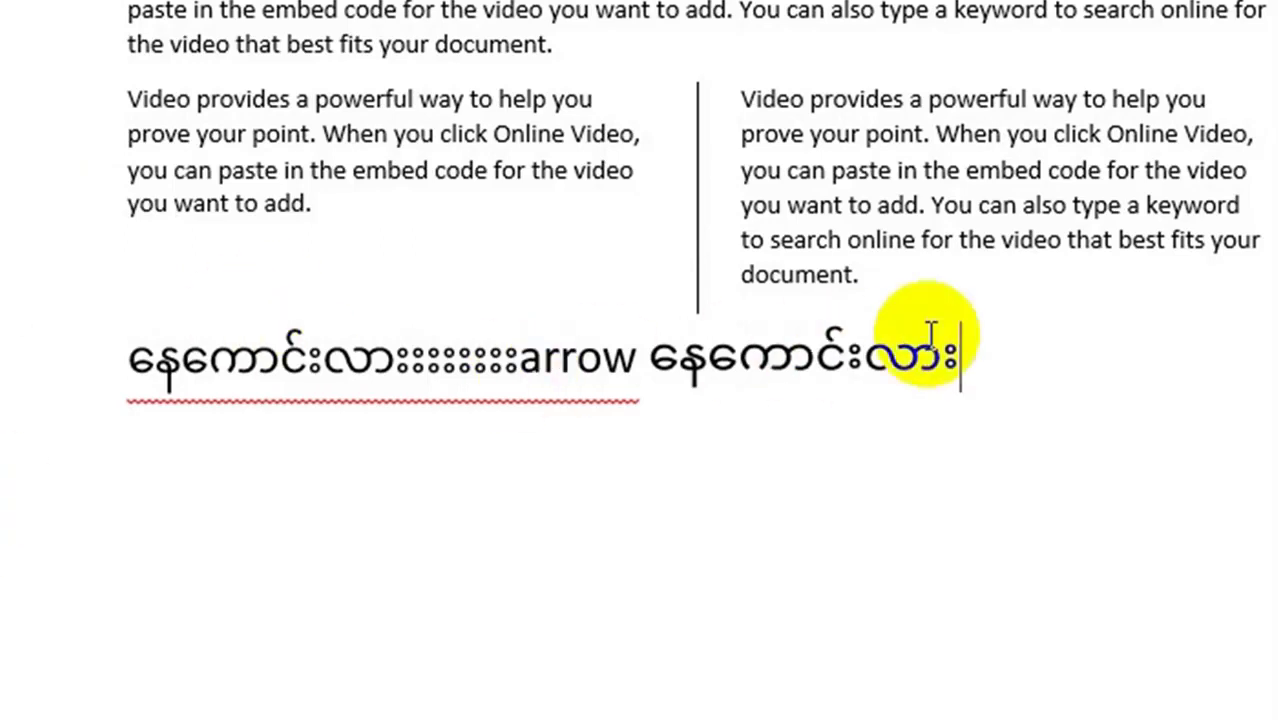
key("Return")
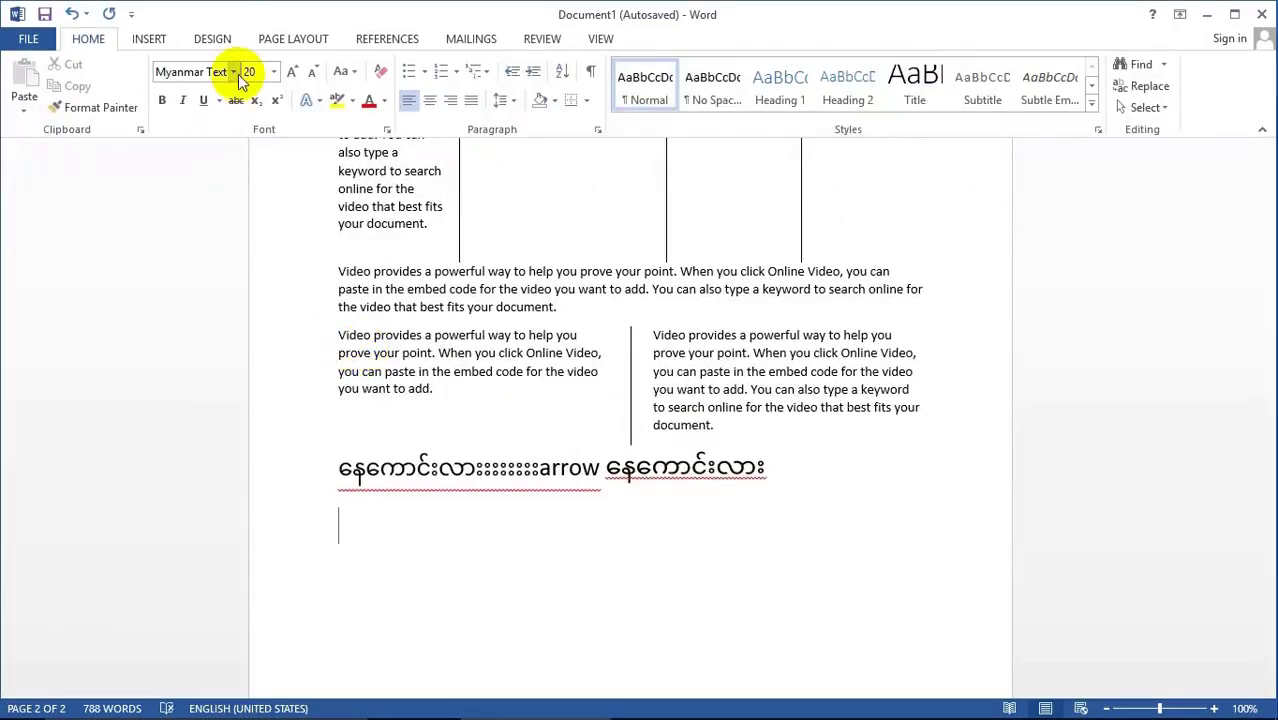
Write "arrow" on the new line in the Tw Cen MT Condensed Extra Bold font.
left_click(233, 72)
left_click_drag(408, 285, 395, 376)
left_click(408, 314)
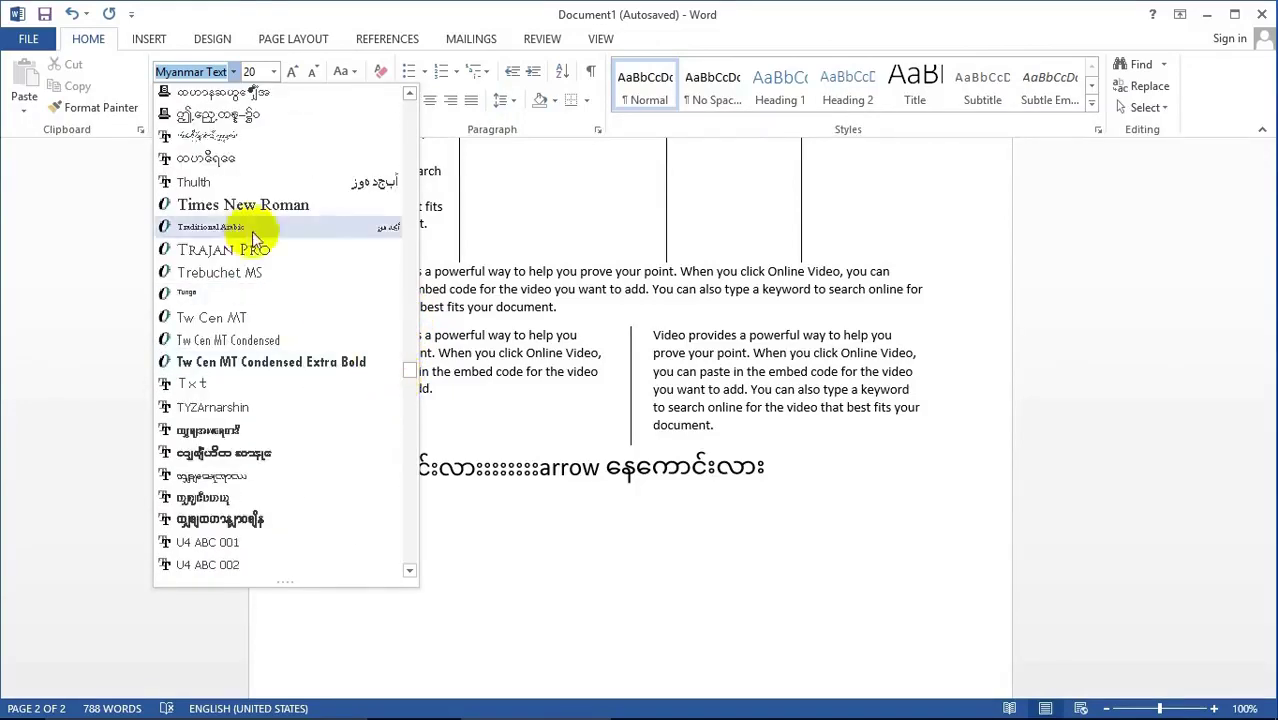
left_click(259, 362)
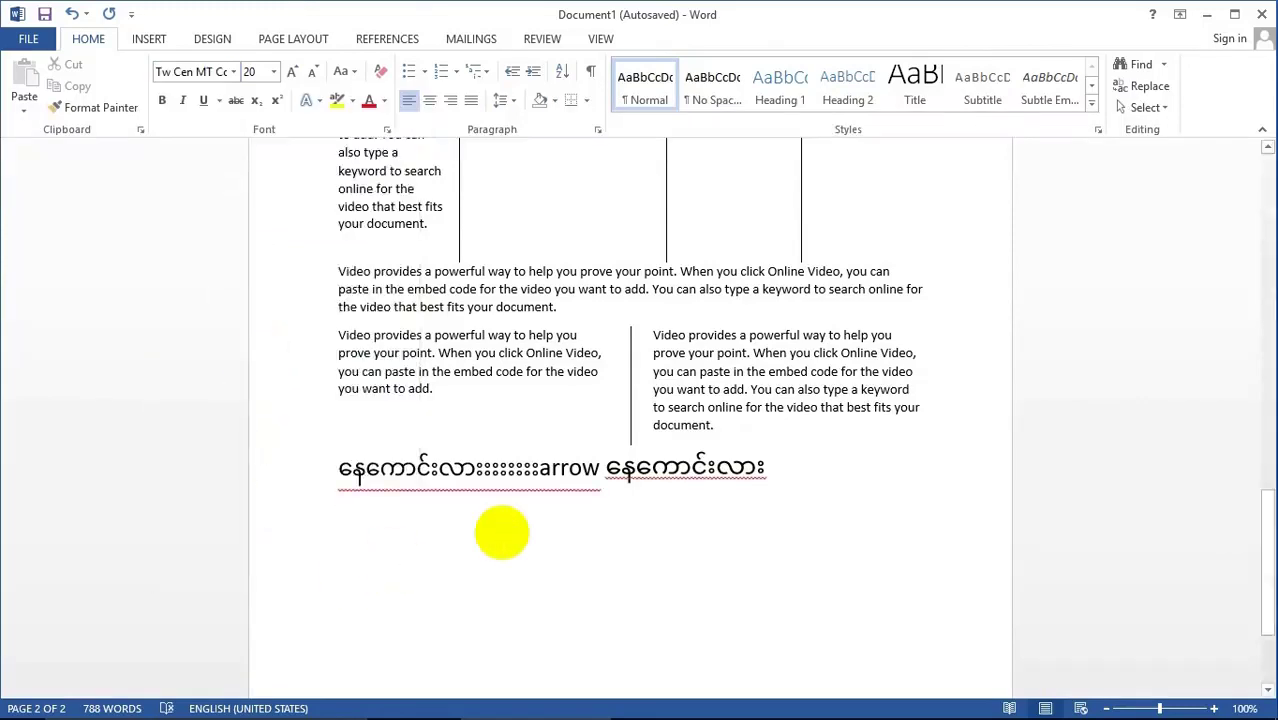
type("arrow")
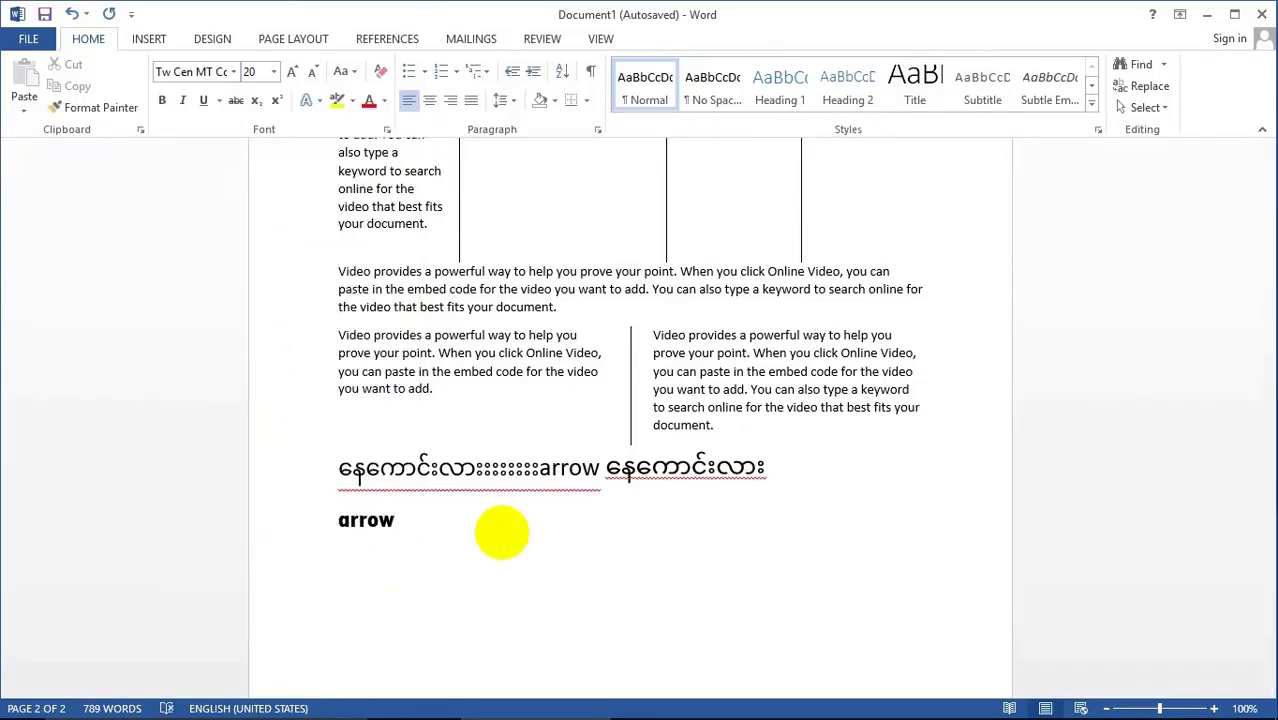
Add the word "apple" after "arrow" in the JetLink BoldMauKai font.
left_click(238, 73)
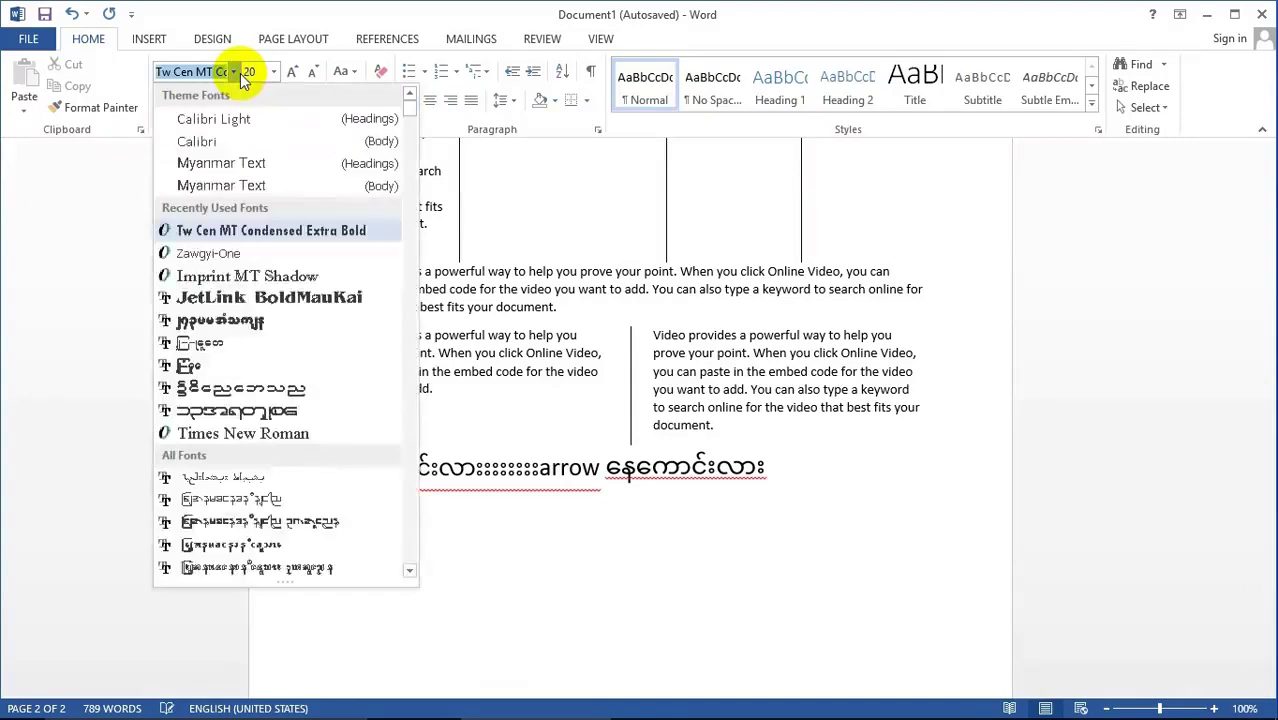
left_click(238, 299)
type("apple")
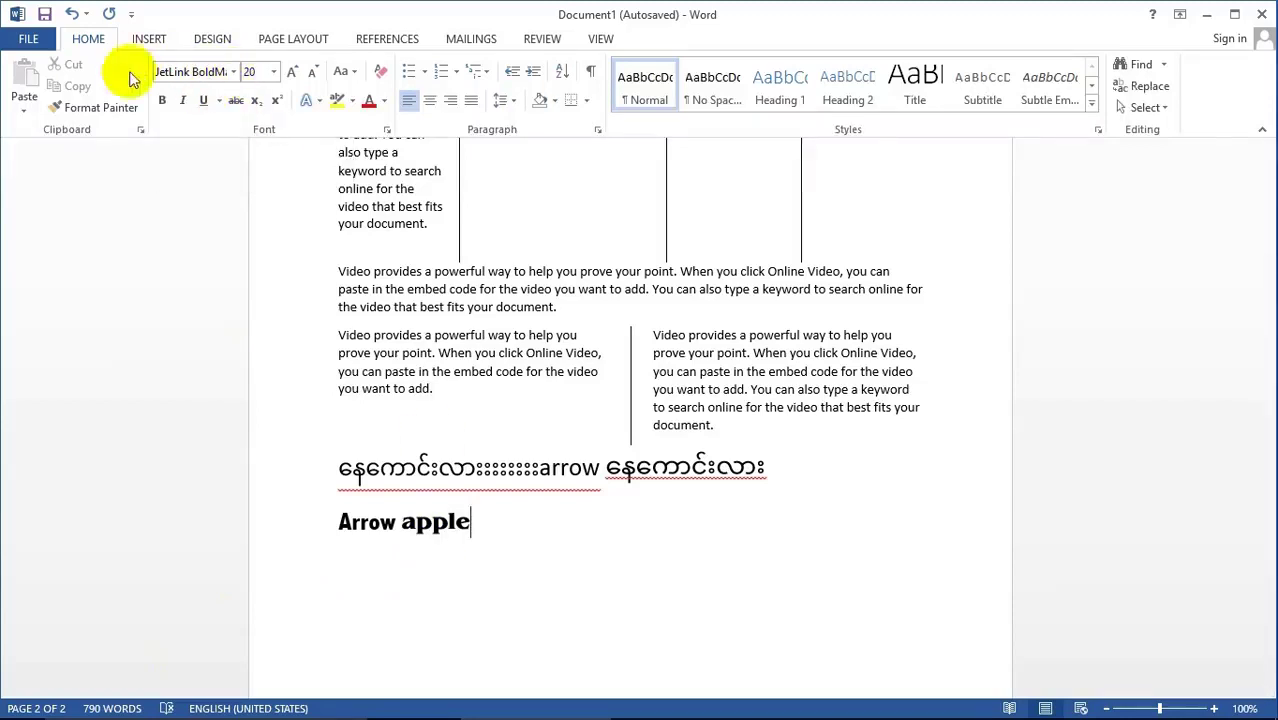
Start recording the macro Macro1 for all documents, assigning it the keyboard shortcut Alt+Ctrl+Num 5.
left_click(598, 39)
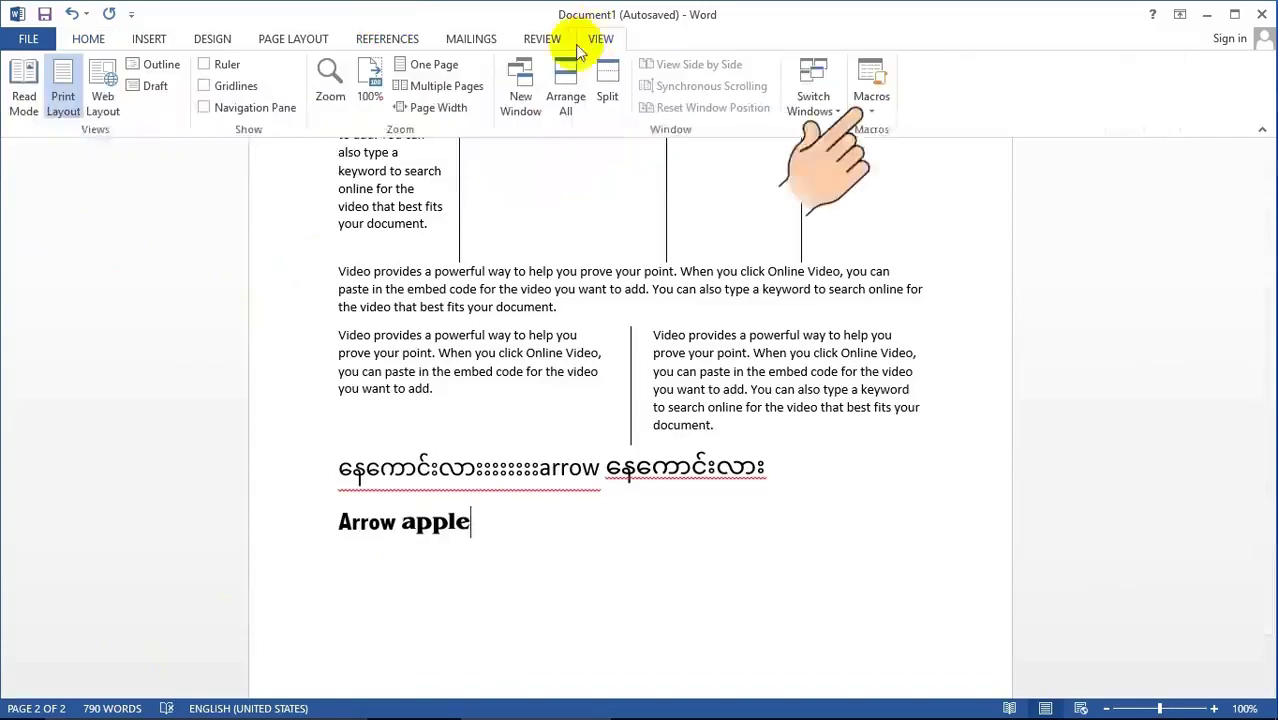
left_click(872, 104)
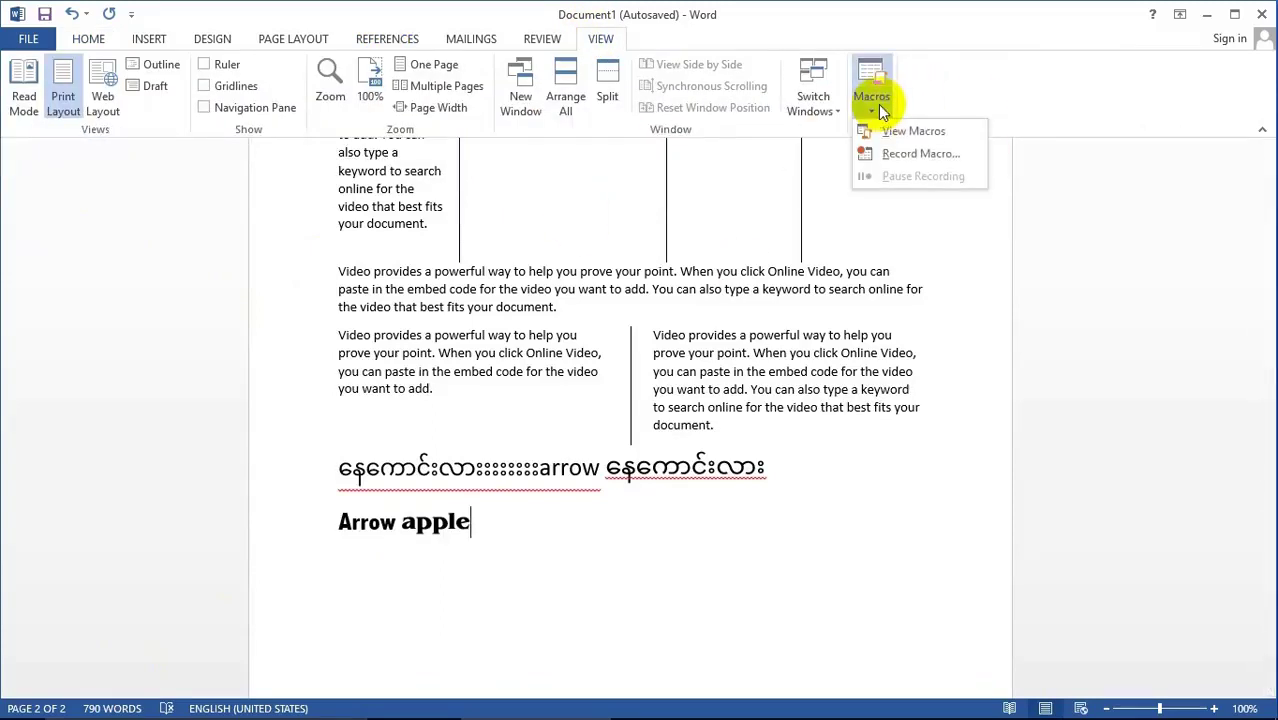
left_click(895, 156)
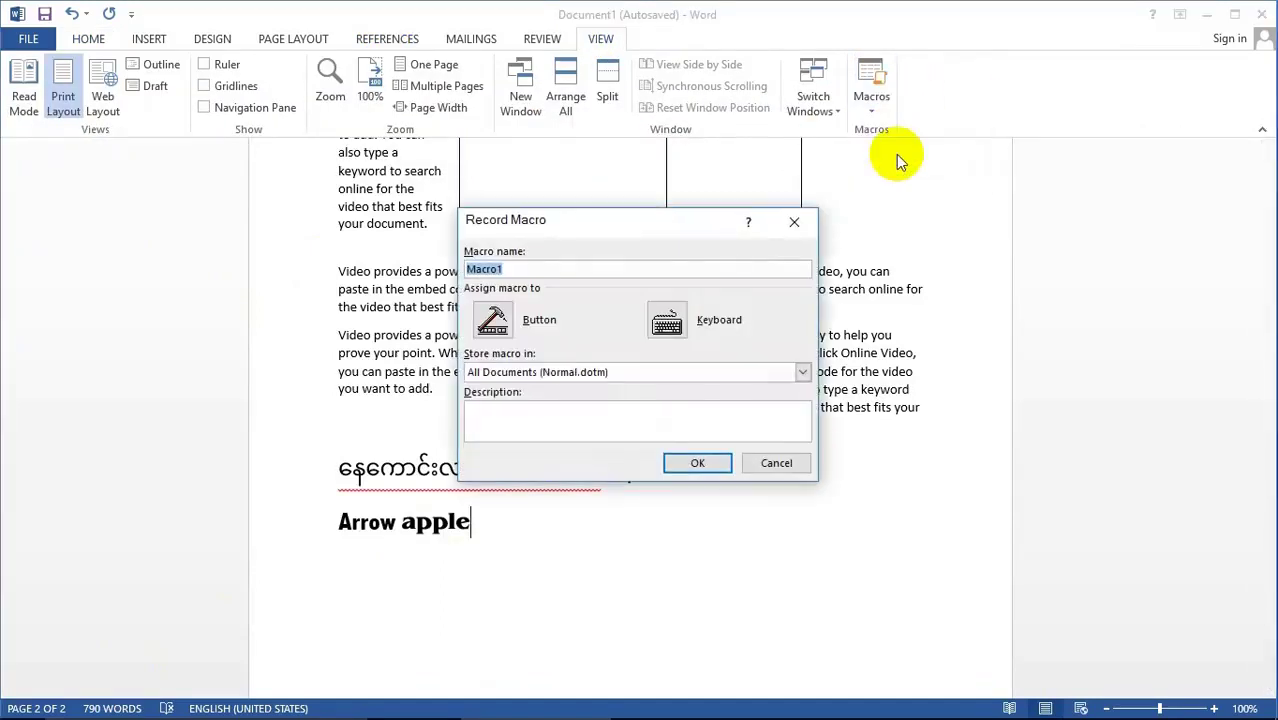
left_click(665, 320)
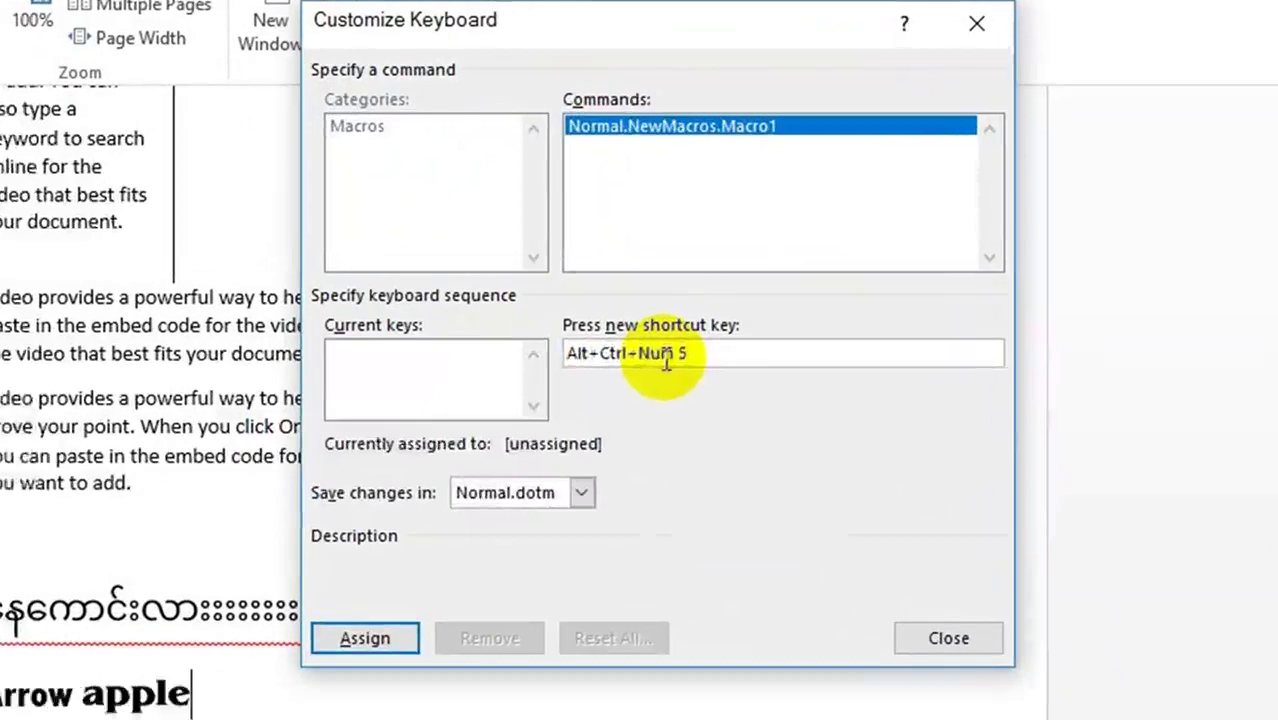
left_click(364, 640)
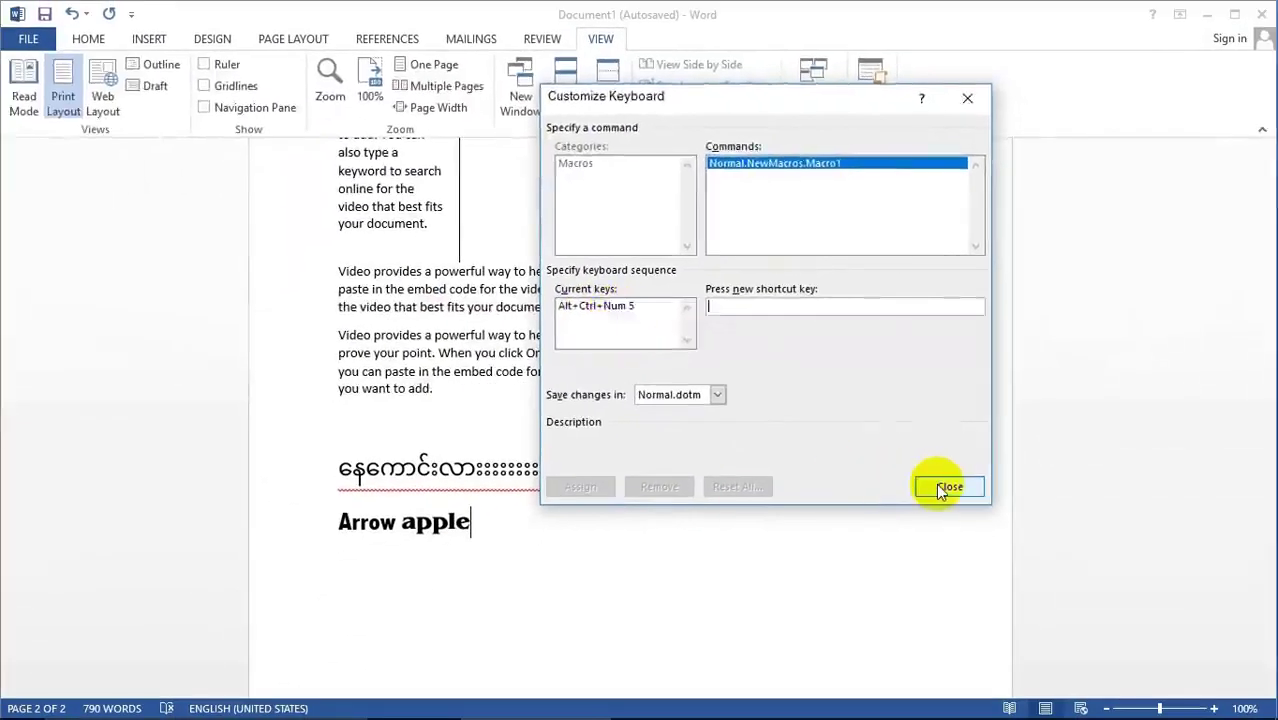
left_click(945, 488)
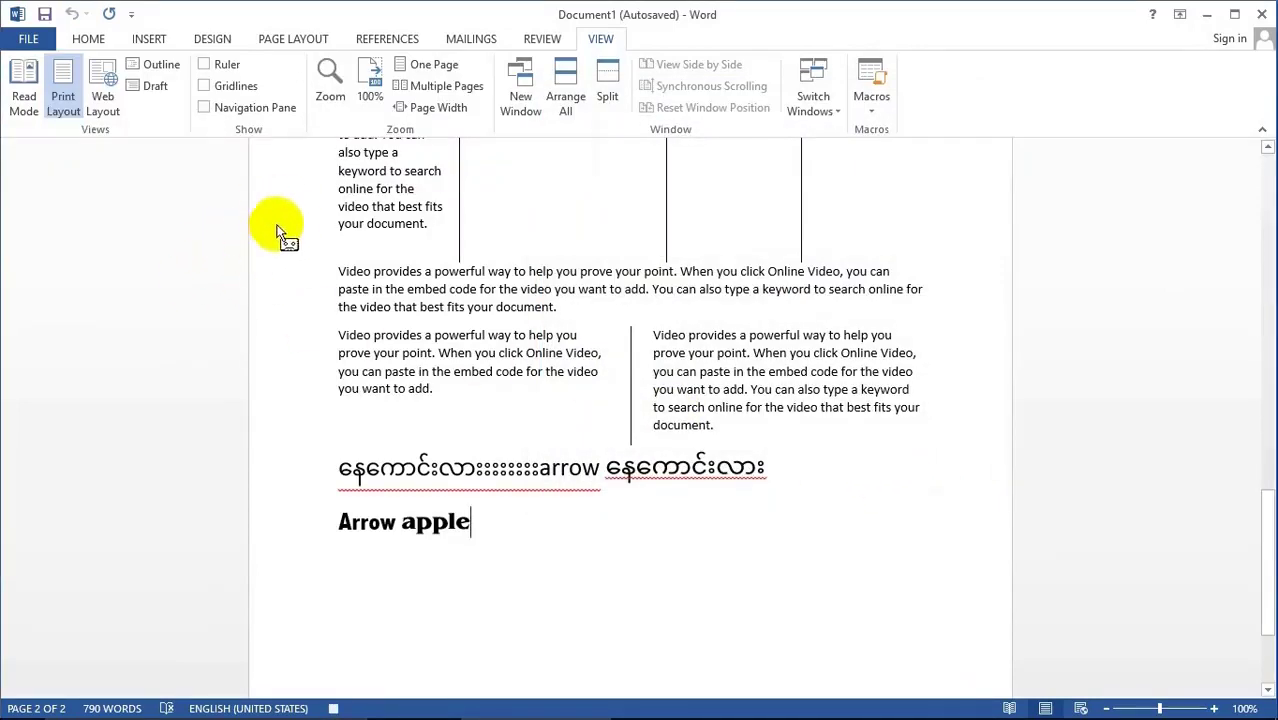
Record the font Times New Roman at size 18 in the macro and stop the recording.
left_click(88, 40)
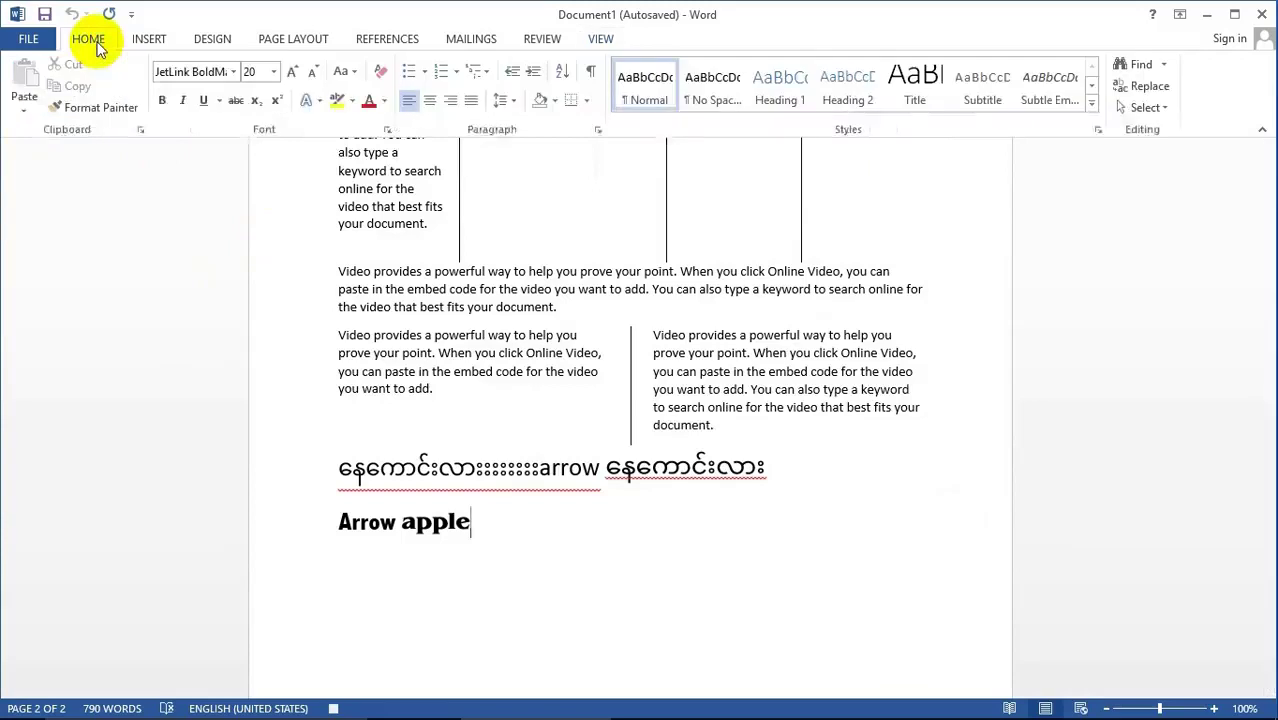
left_click(235, 72)
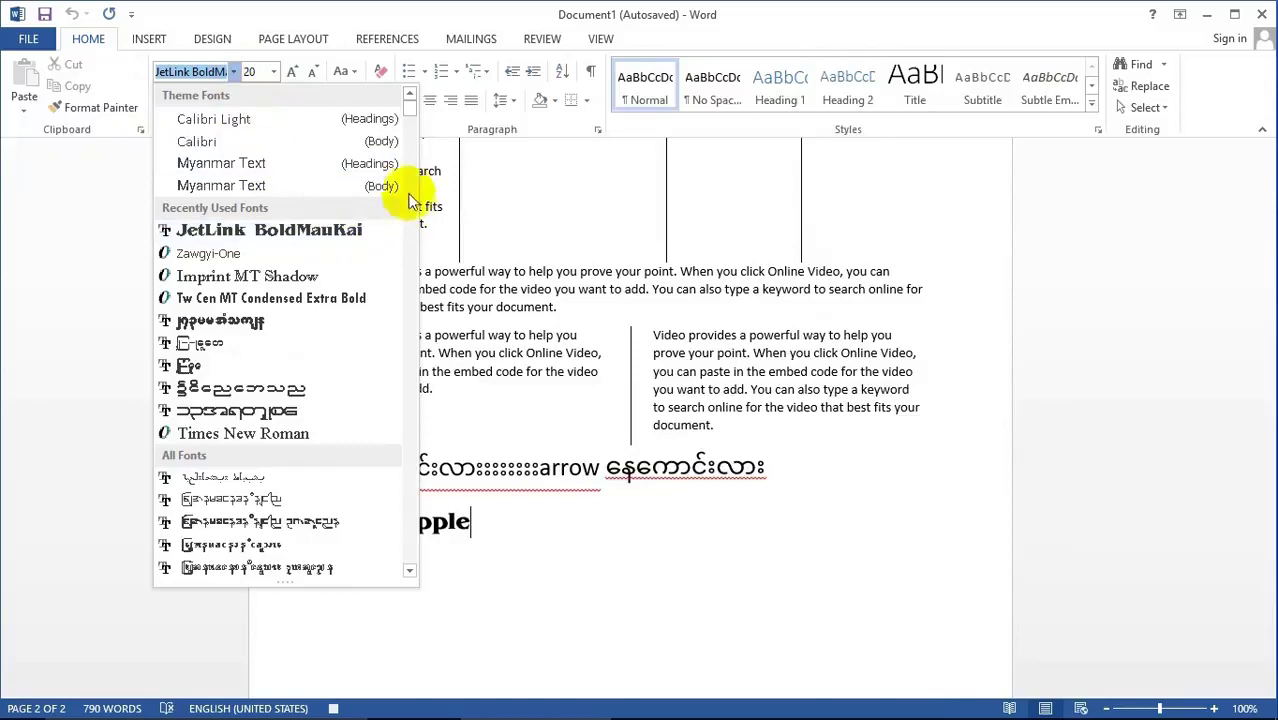
left_click(255, 433)
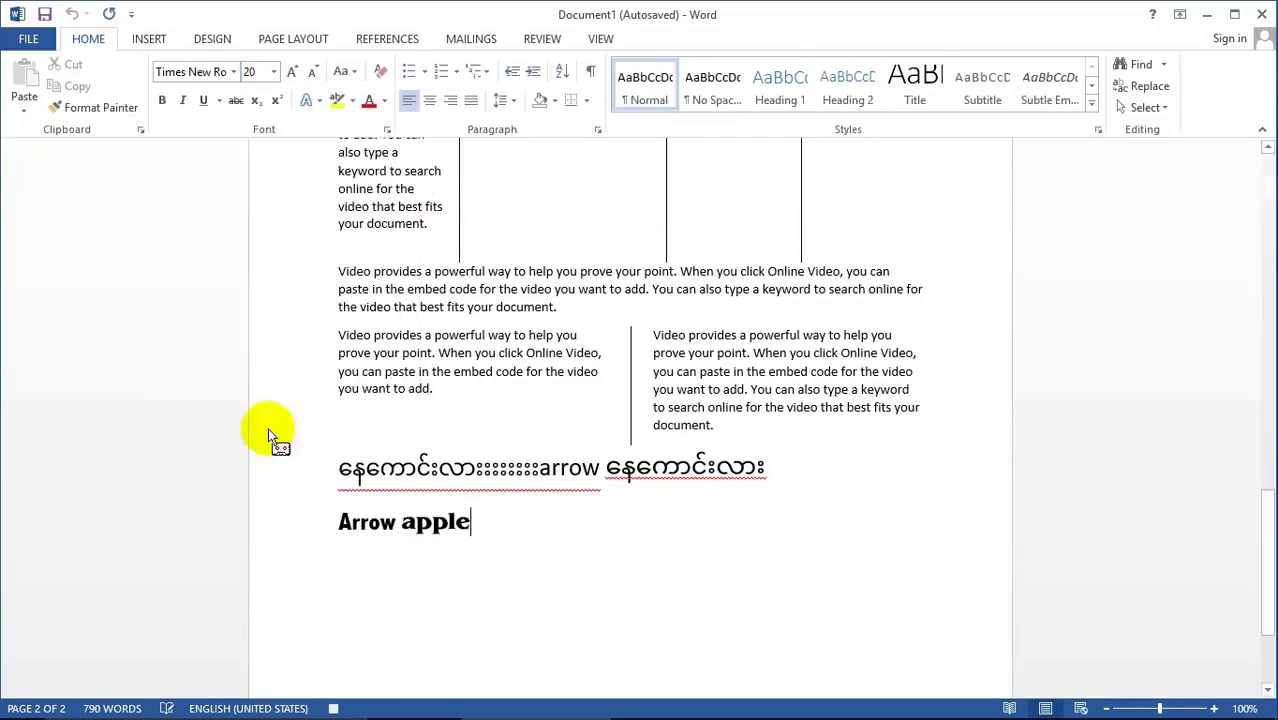
left_click(273, 72)
left_click(252, 219)
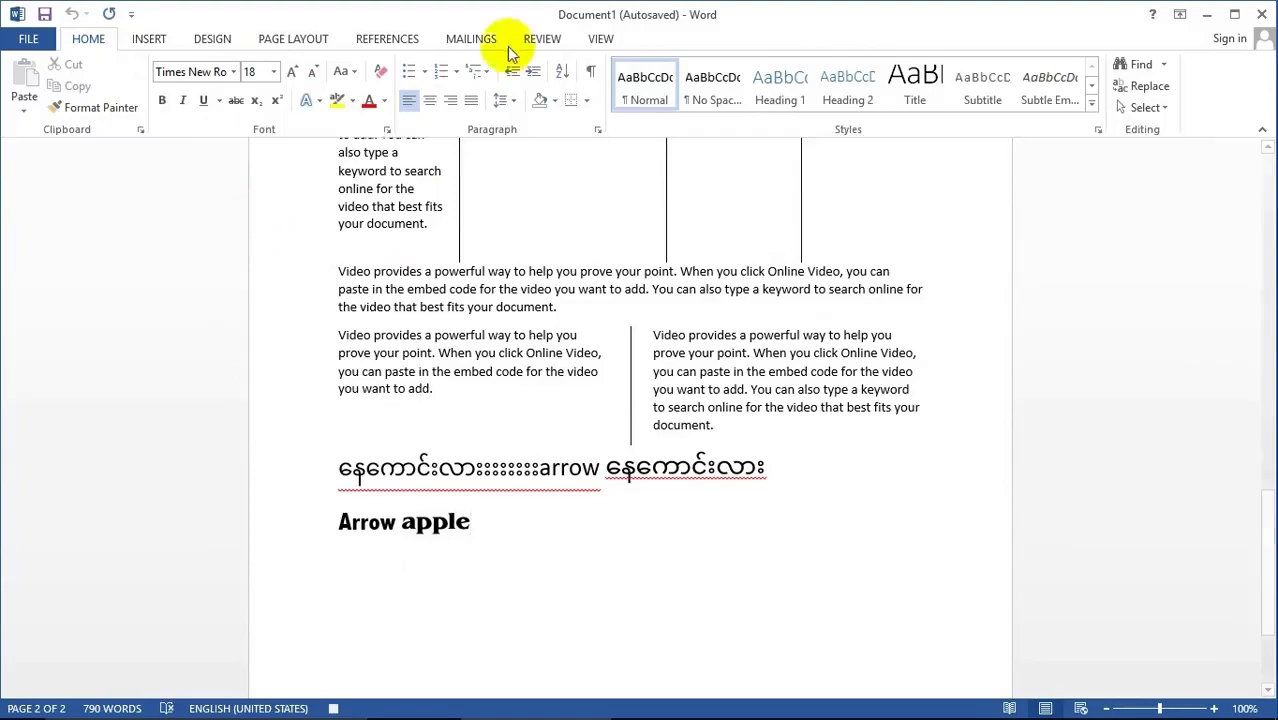
left_click(599, 39)
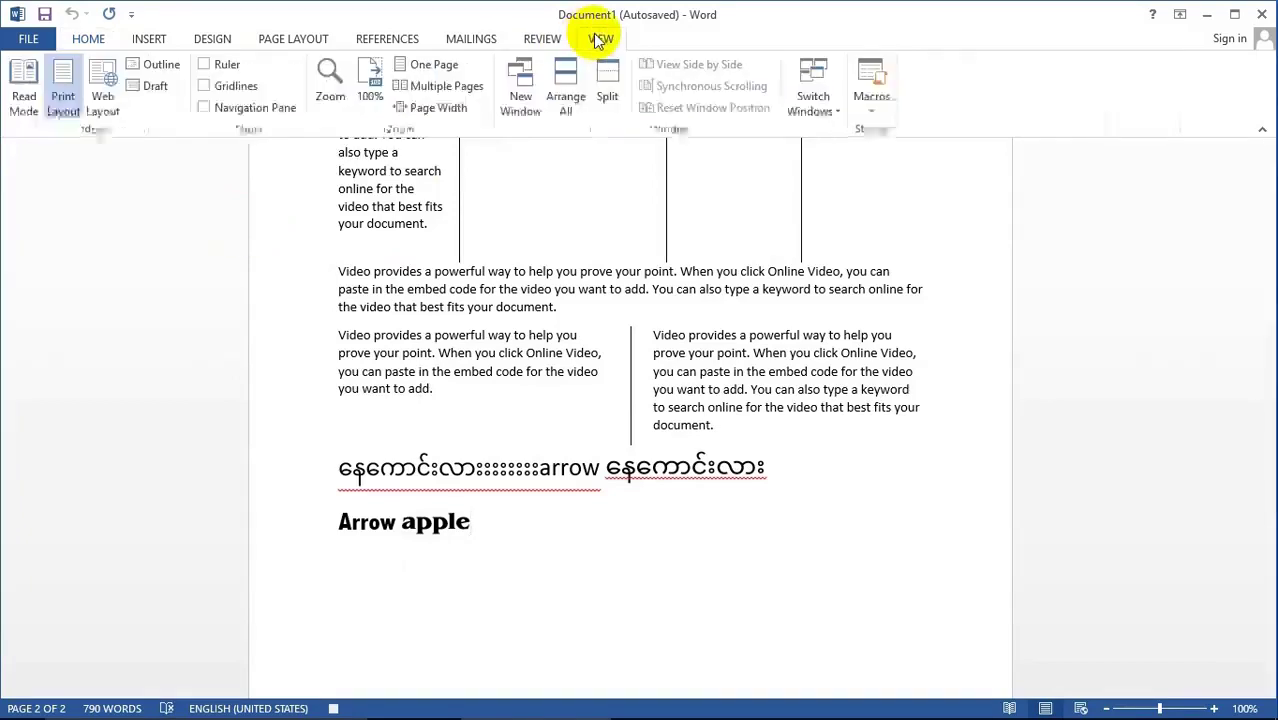
left_click(875, 104)
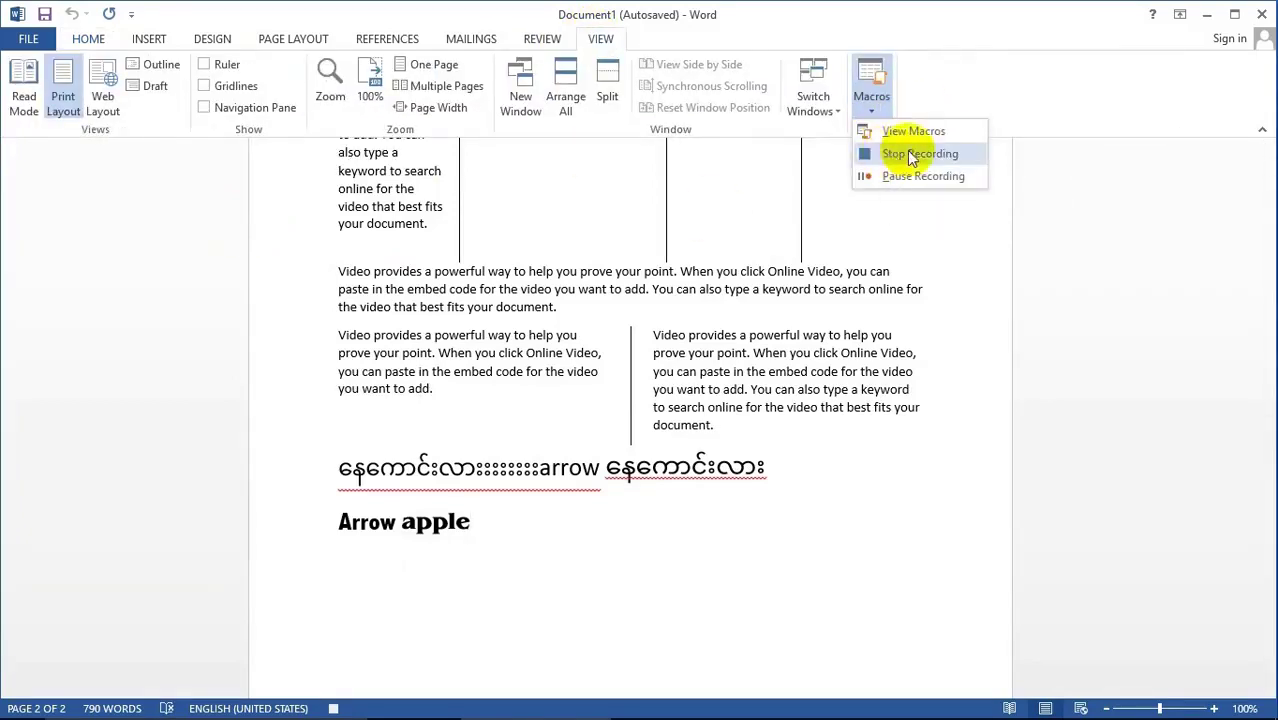
left_click(898, 154)
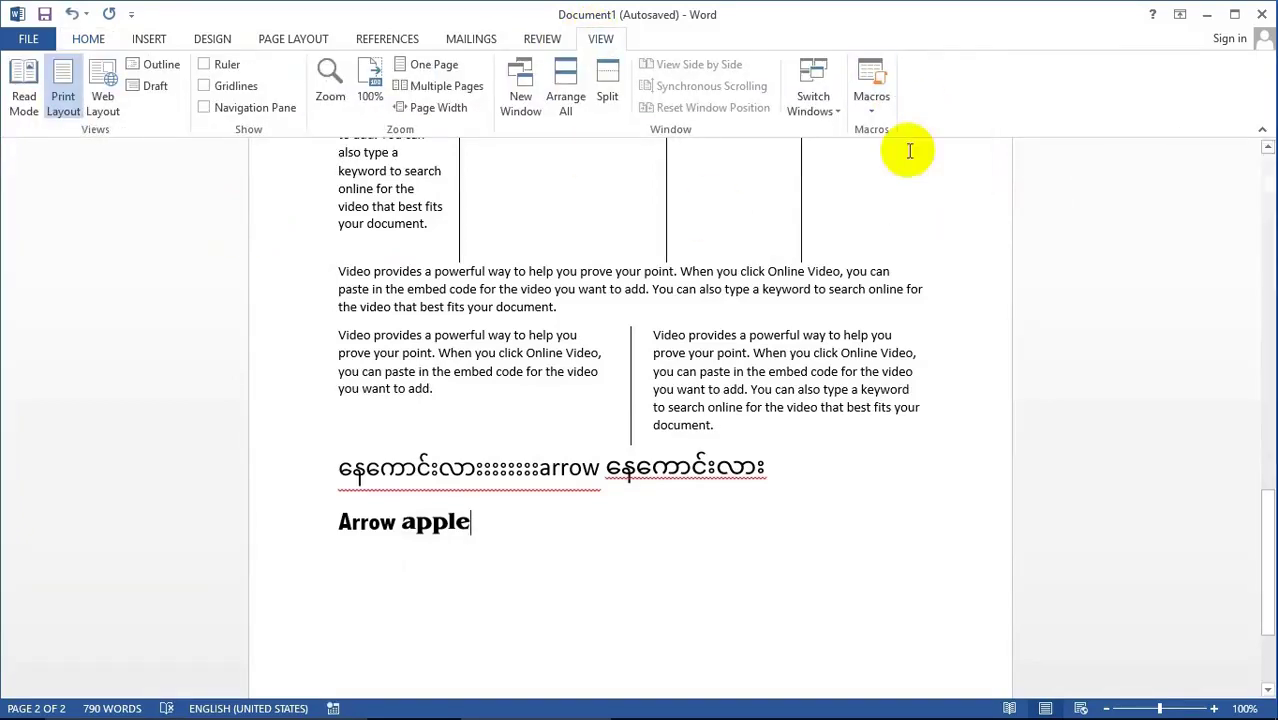
Start recording a second macro, Macro2, assigning it the keyboard shortcut Alt+Ctrl+Num 6.
left_click(874, 108)
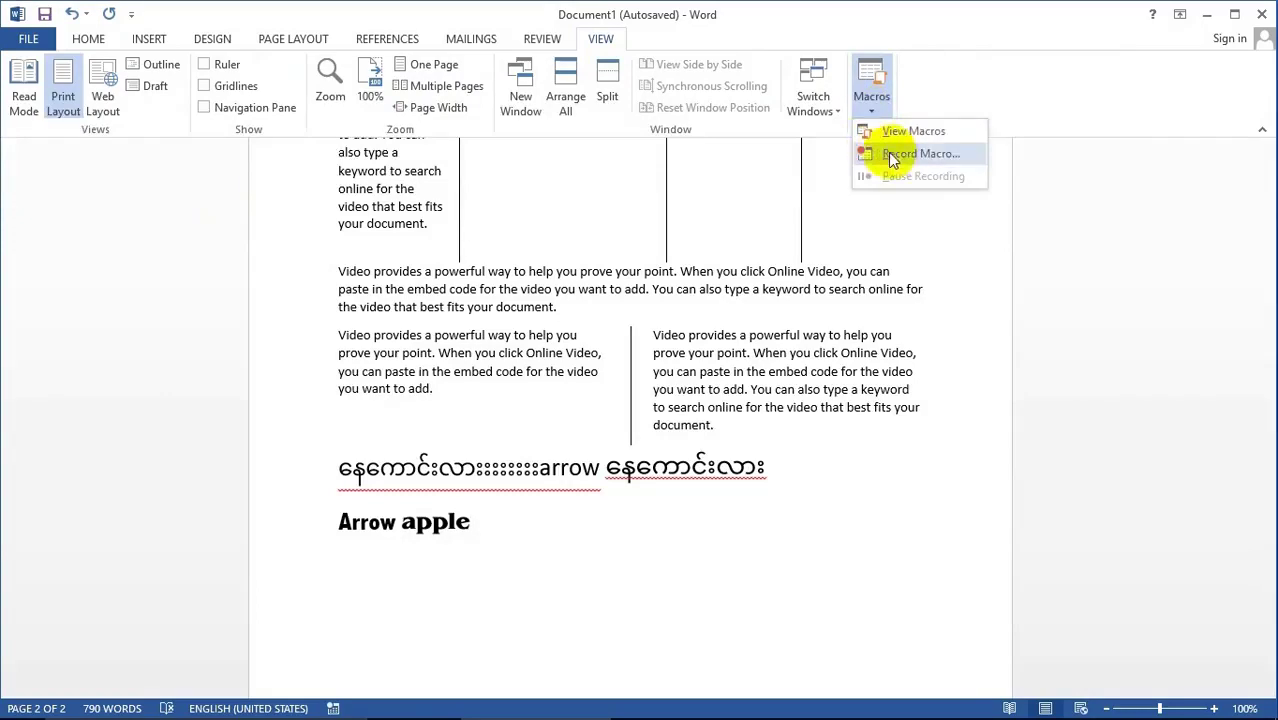
left_click(890, 155)
left_click(667, 322)
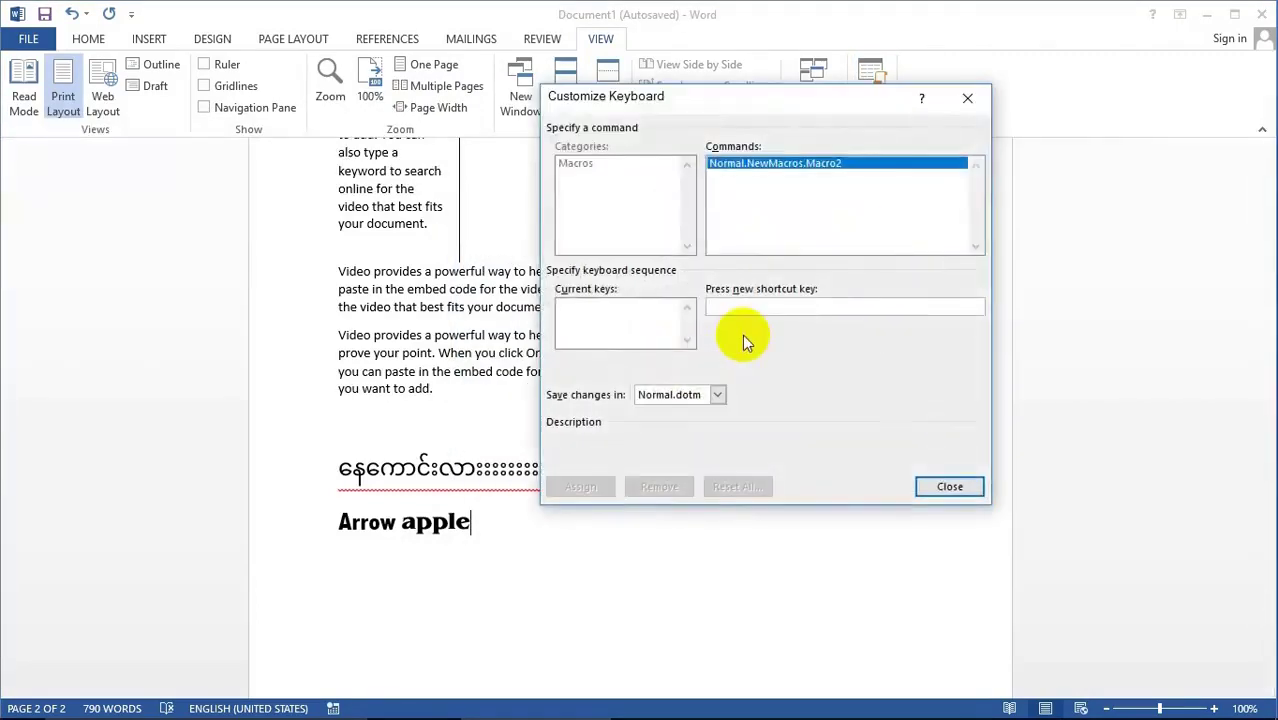
key("ctrl+alt+KP_6")
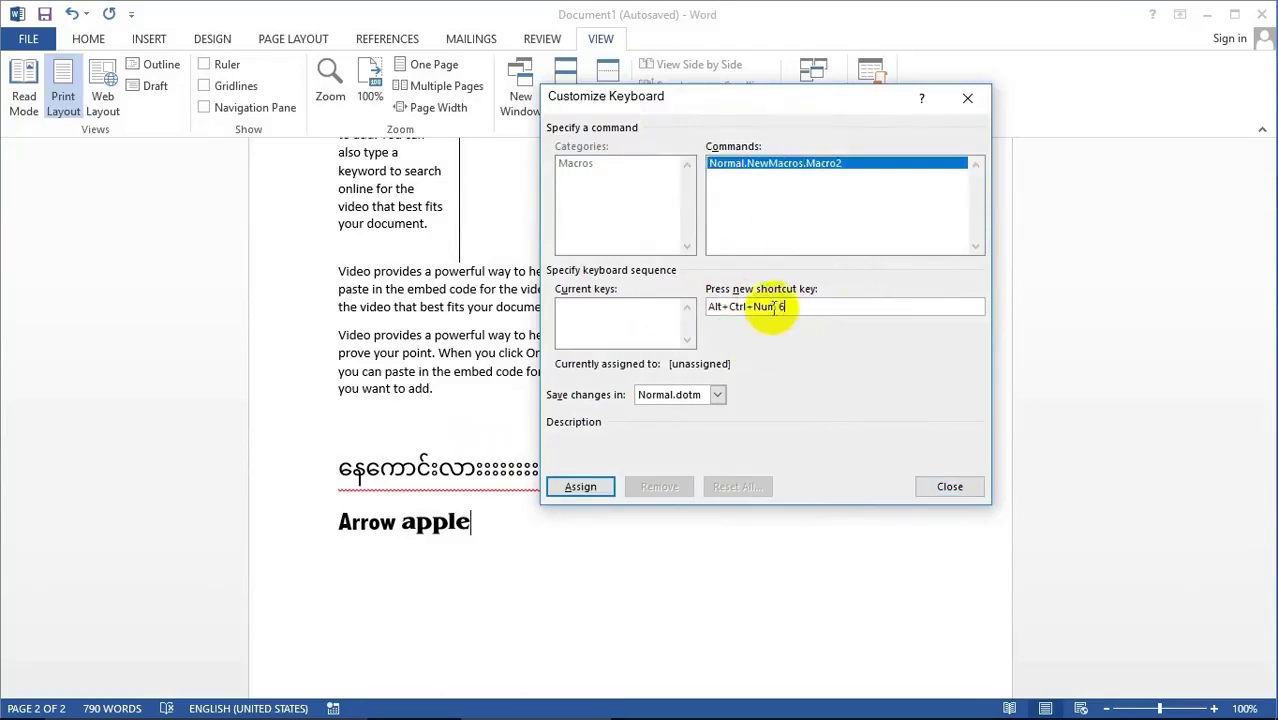
left_click(579, 487)
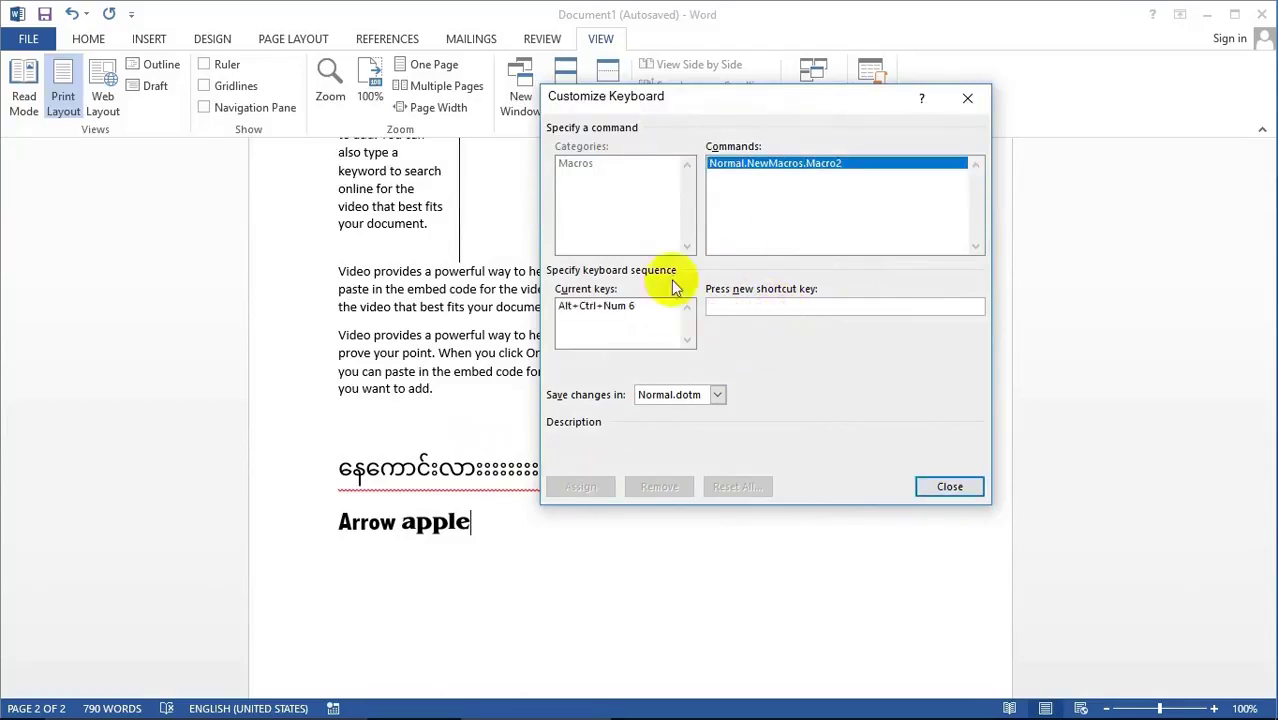
left_click(950, 488)
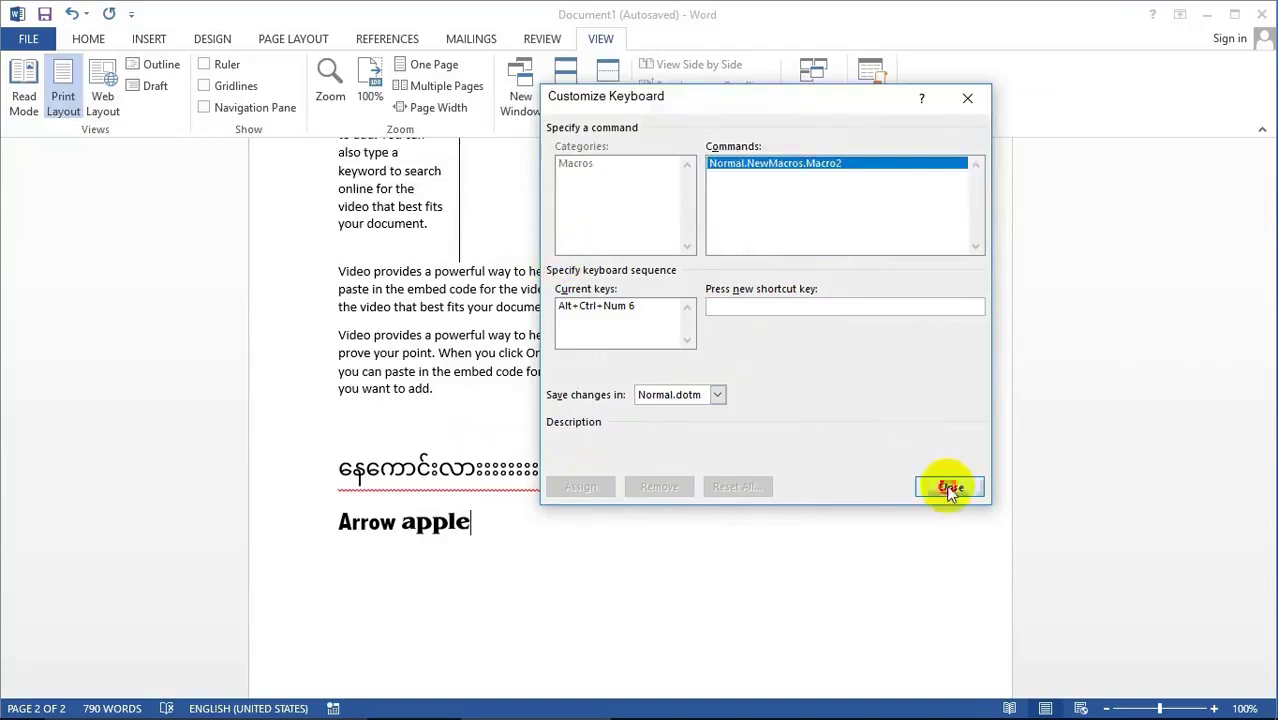
Record the font JetLink BoldMauKai in Macro2 and stop the recording.
left_click(88, 39)
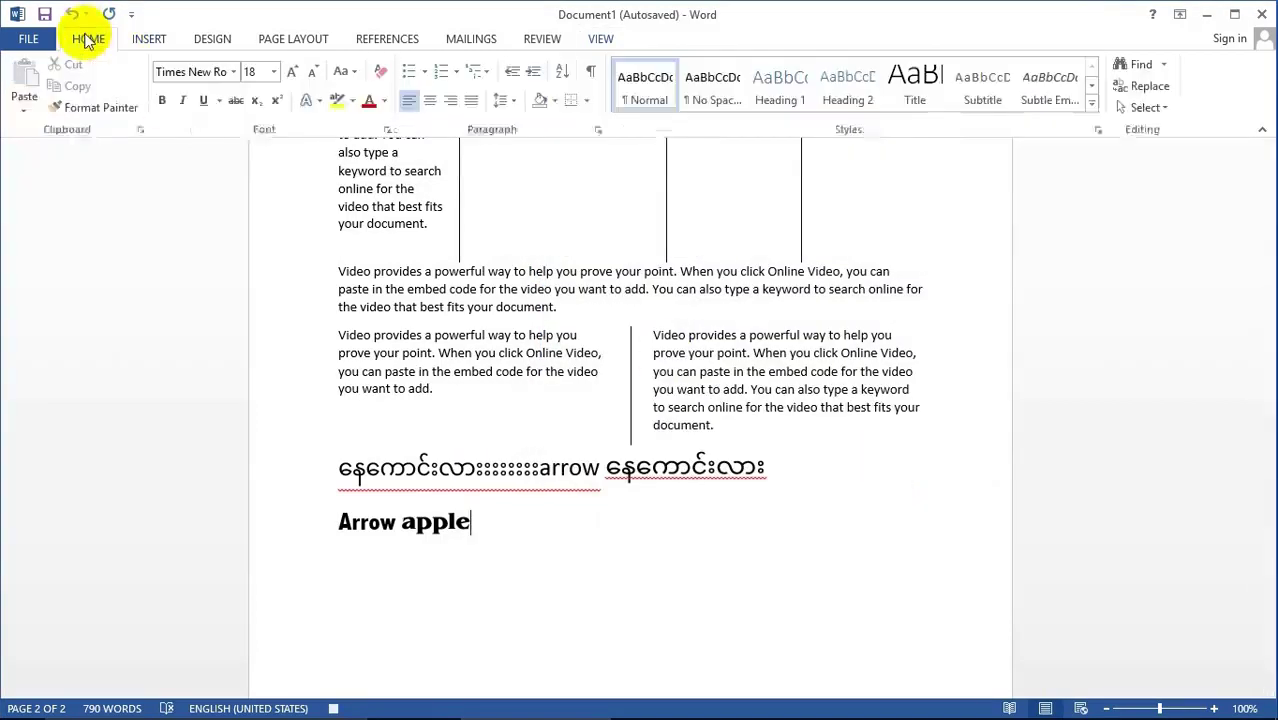
left_click(234, 74)
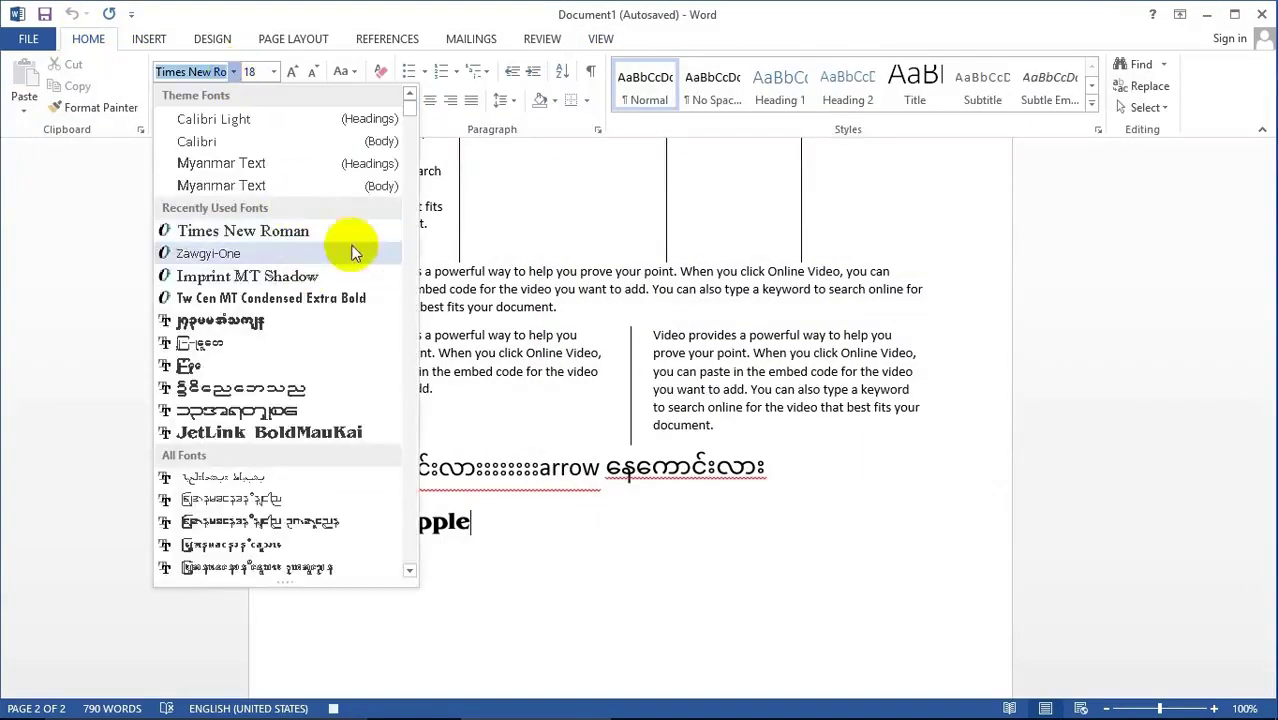
mouse_move(409, 106)
left_mouse_down()
mouse_move(409, 120)
mouse_move(410, 100)
left_mouse_up()
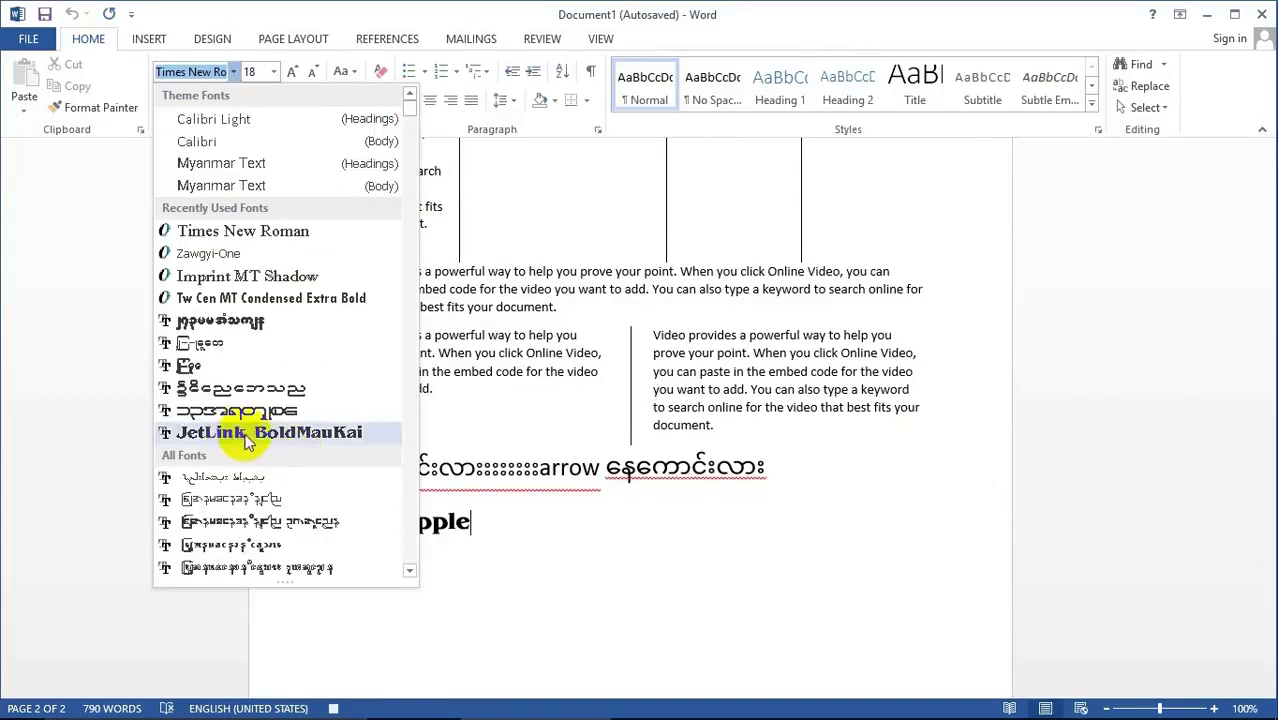
left_click(243, 435)
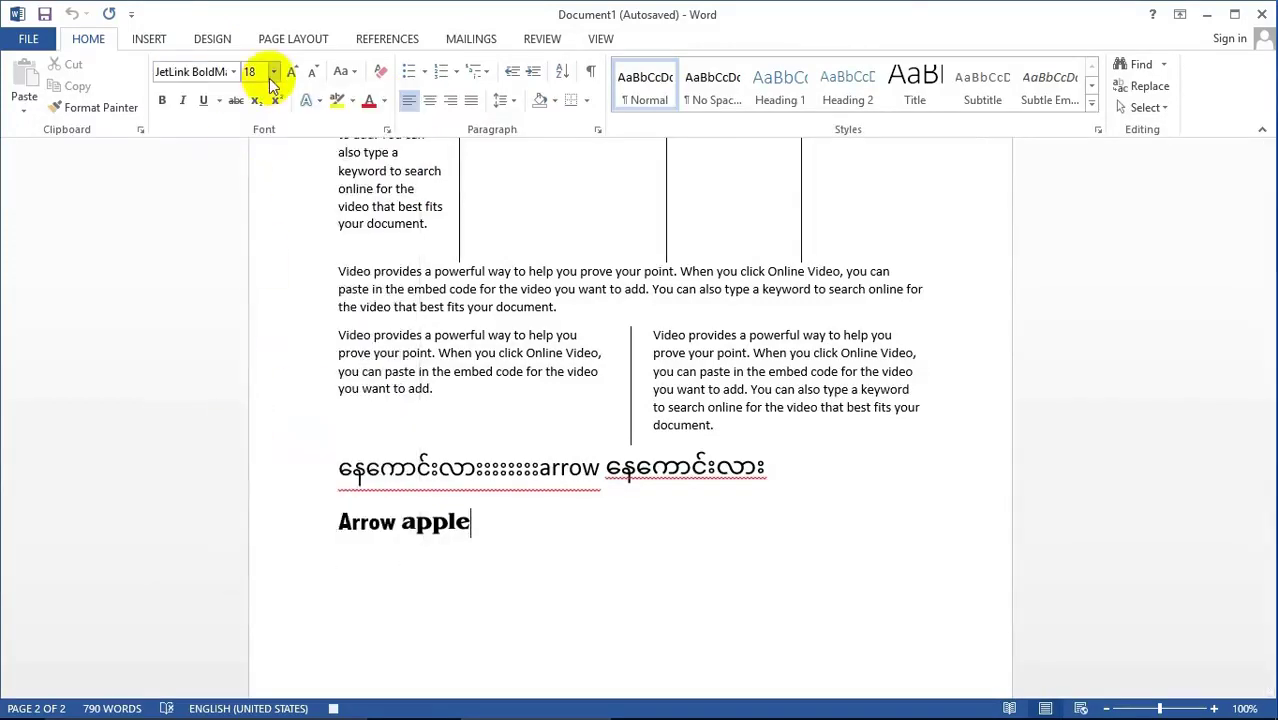
left_click(600, 38)
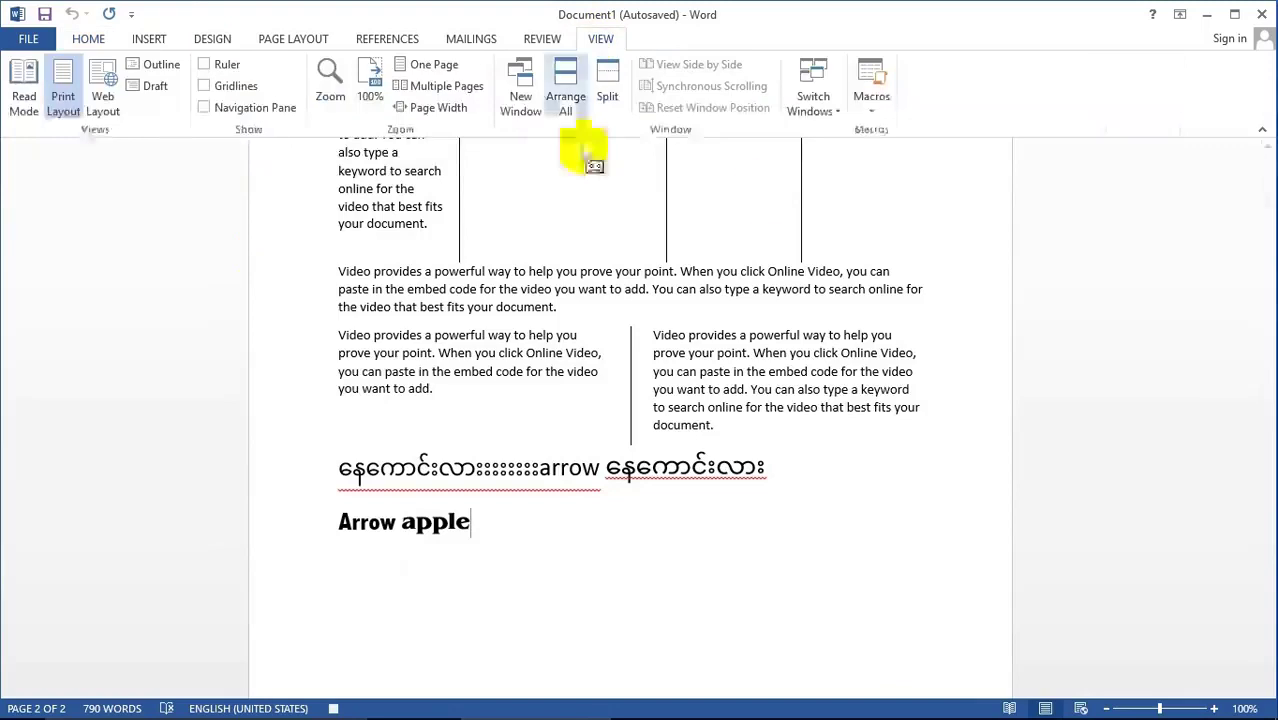
left_click(868, 116)
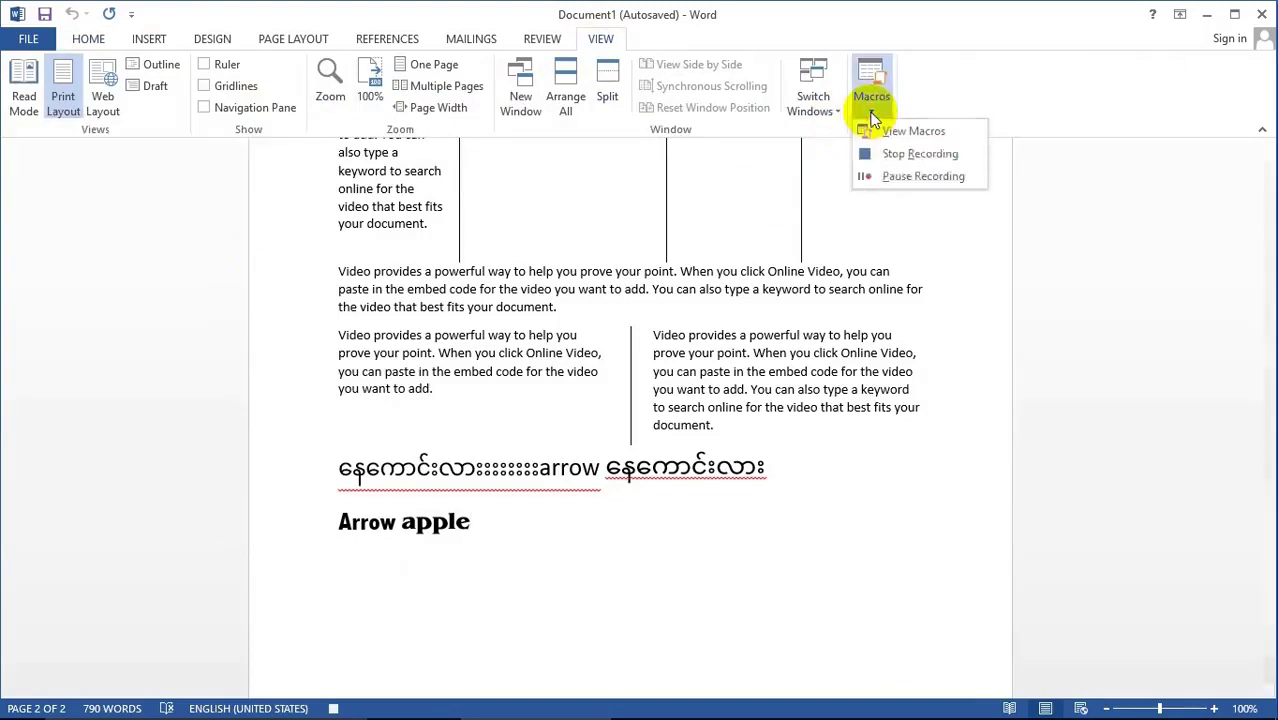
left_click(895, 155)
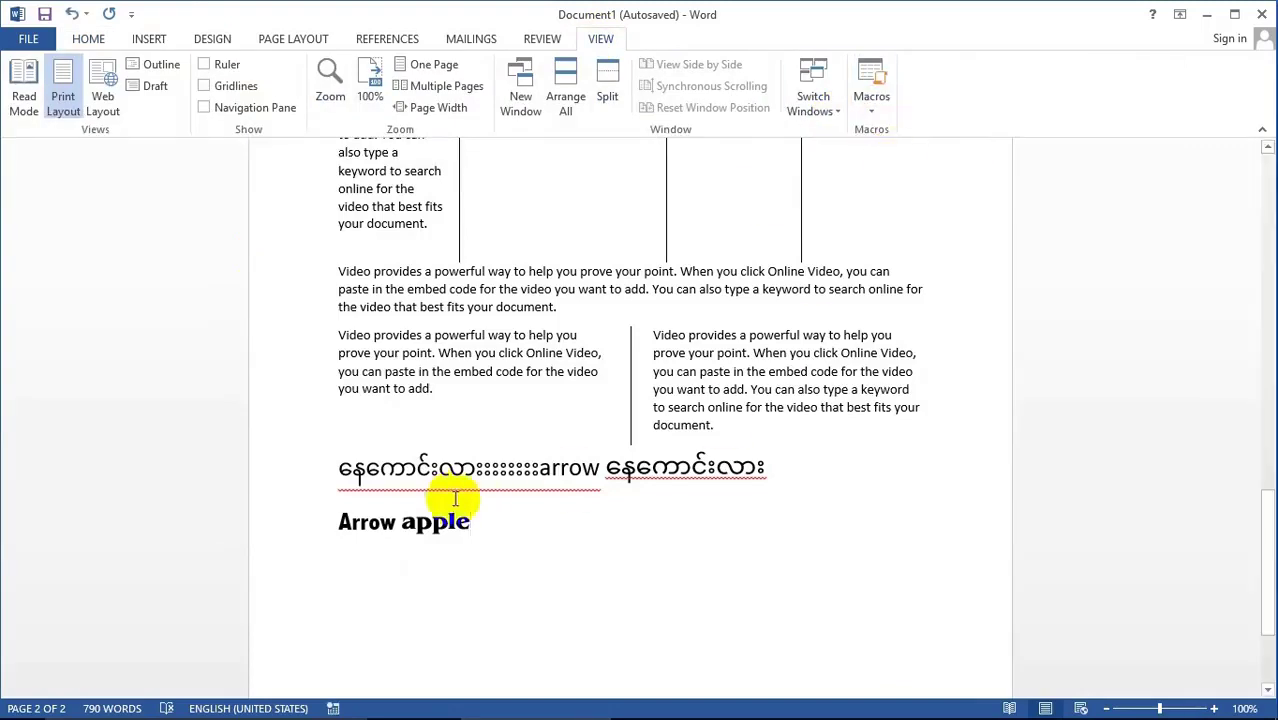
Start recording a third macro, Macro3, assigning it the keyboard shortcut Alt+Ctrl+Num 7.
left_click(859, 111)
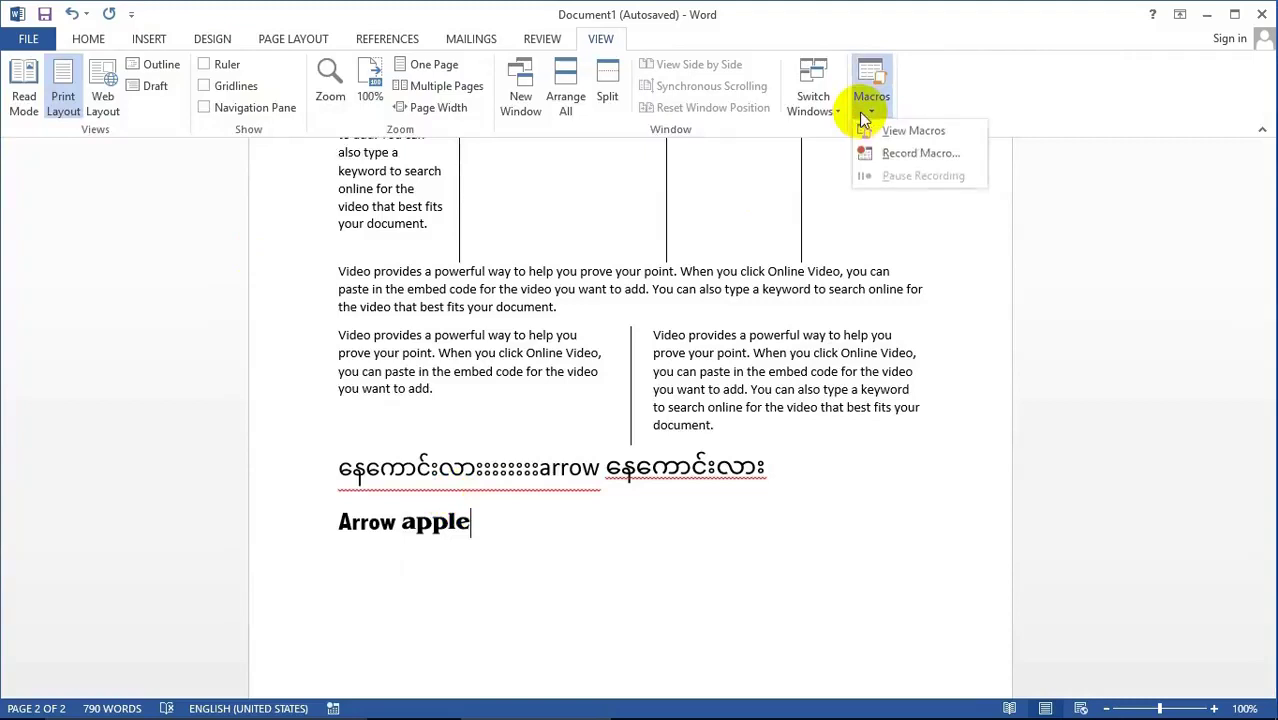
left_click(895, 155)
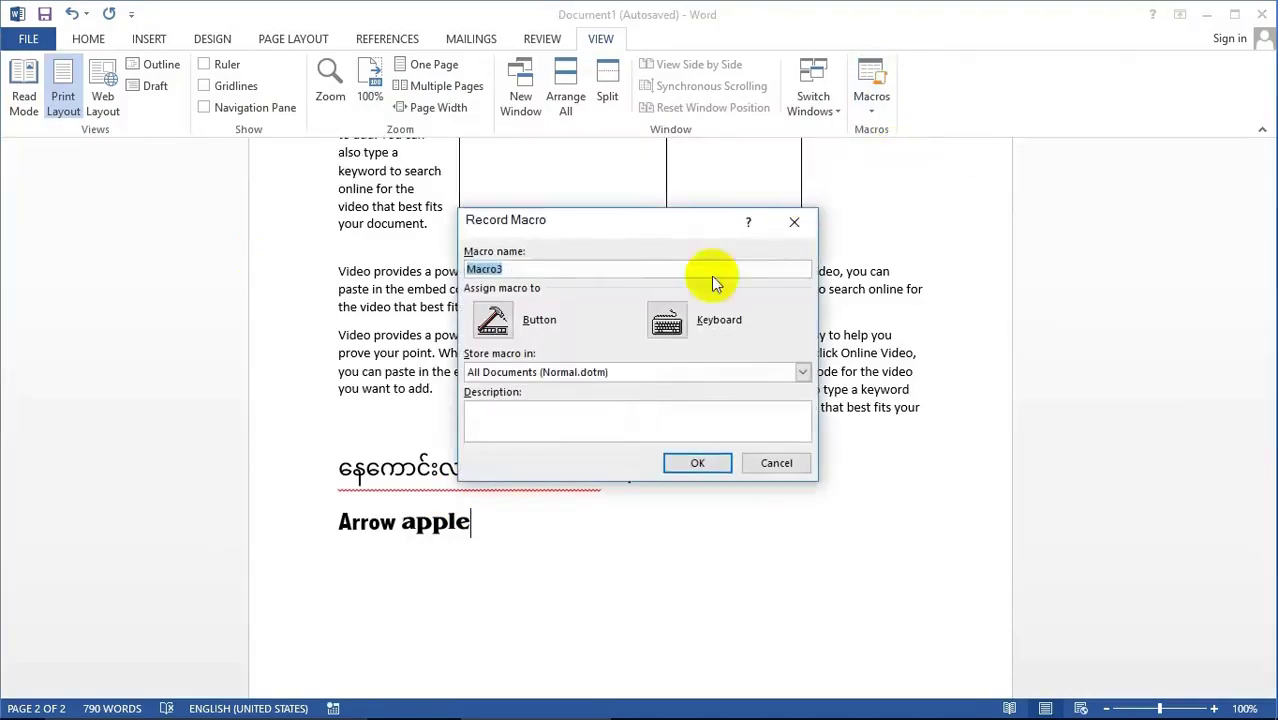
left_click(668, 318)
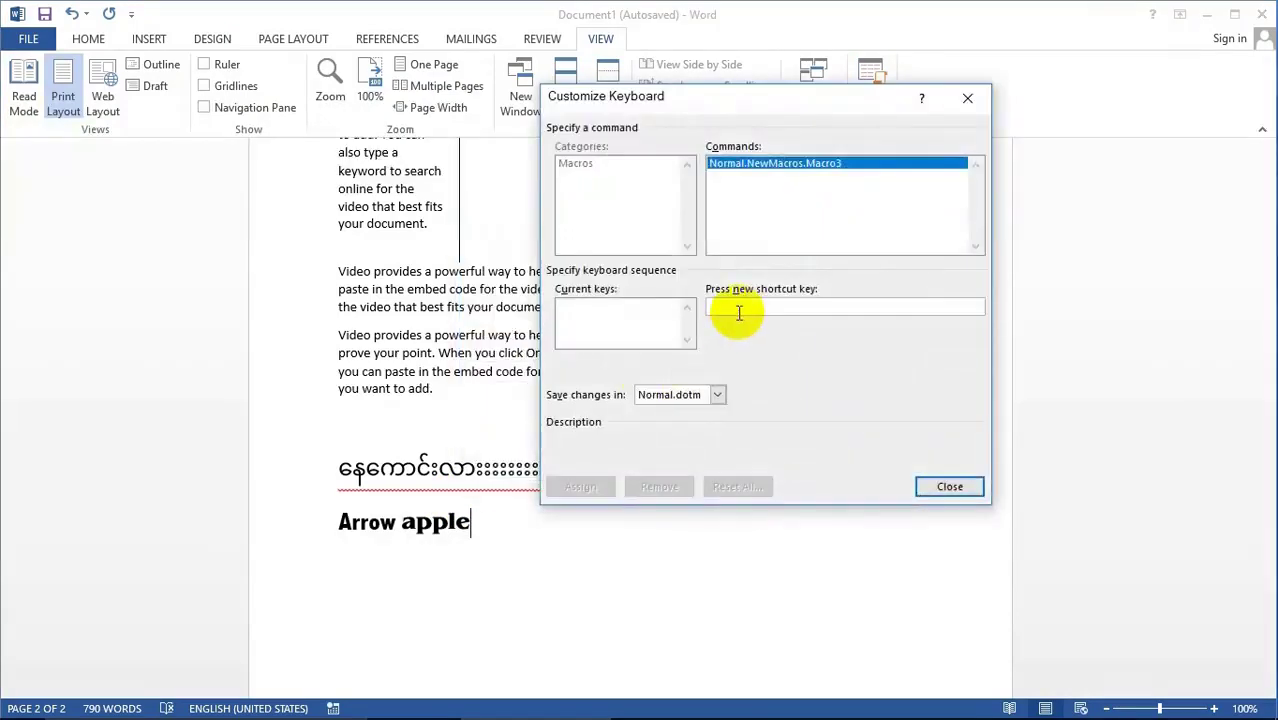
key("ctrl+alt+KP_7")
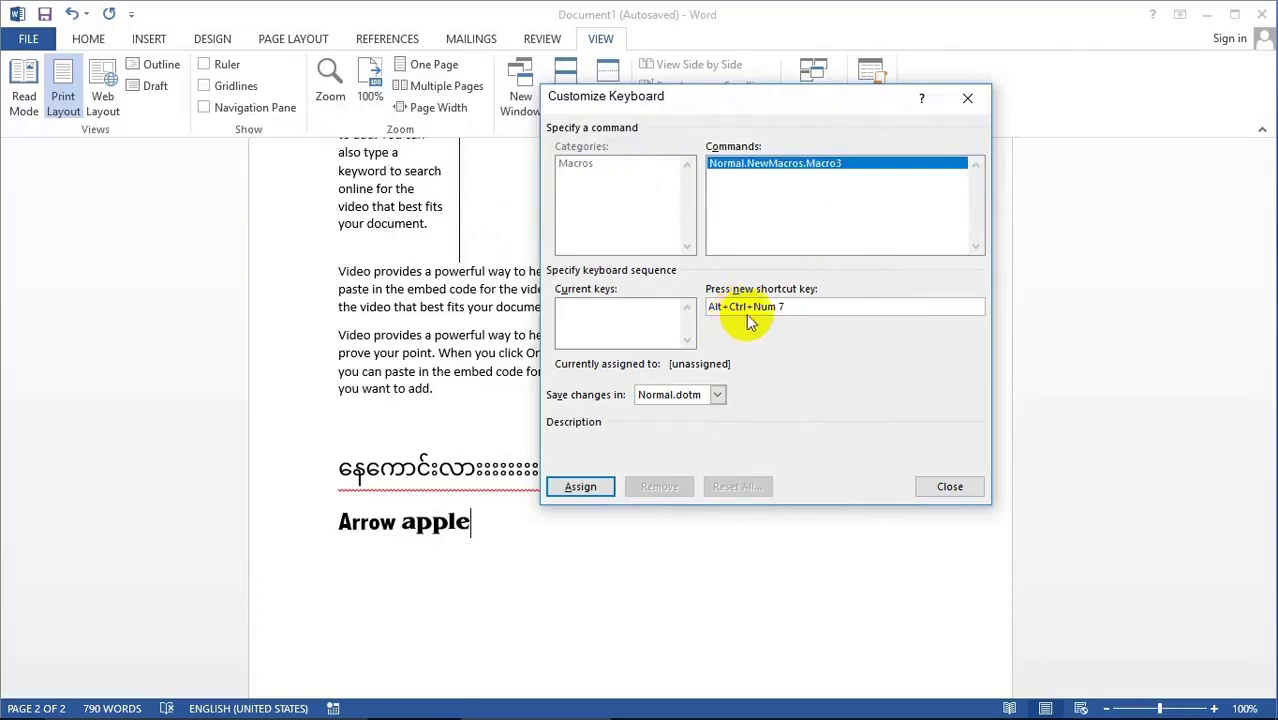
left_click(580, 487)
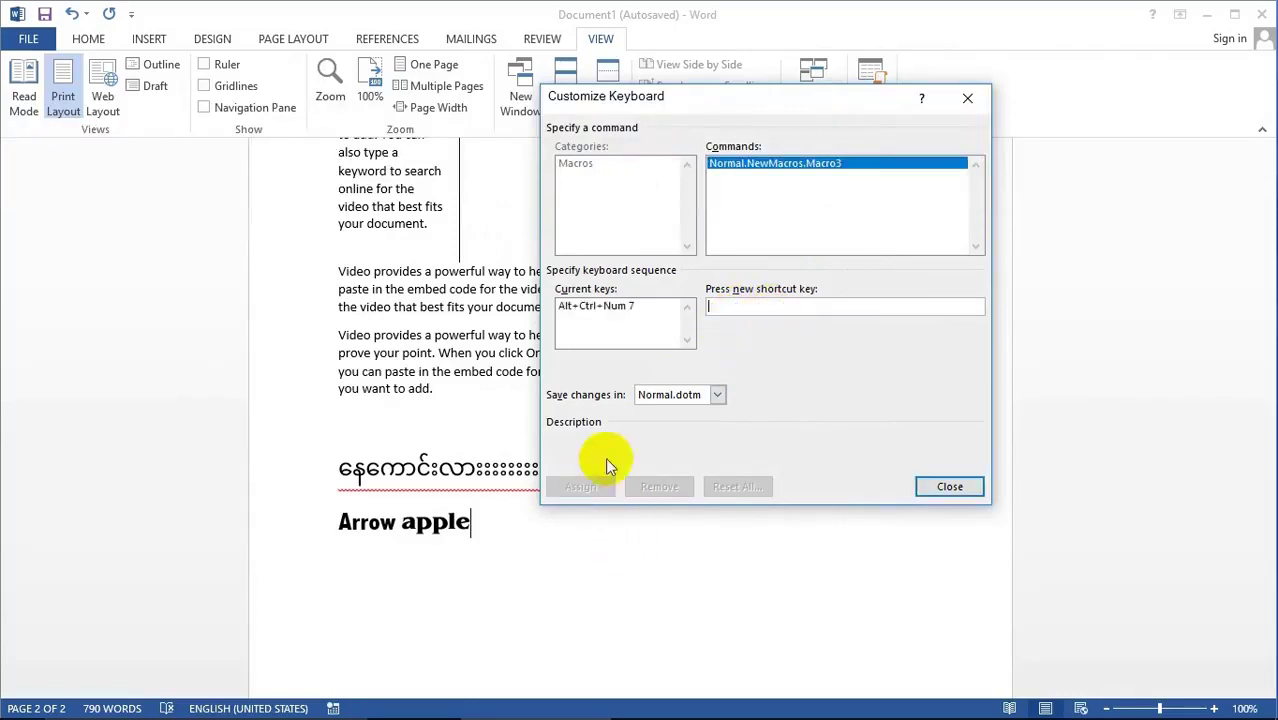
left_click(948, 487)
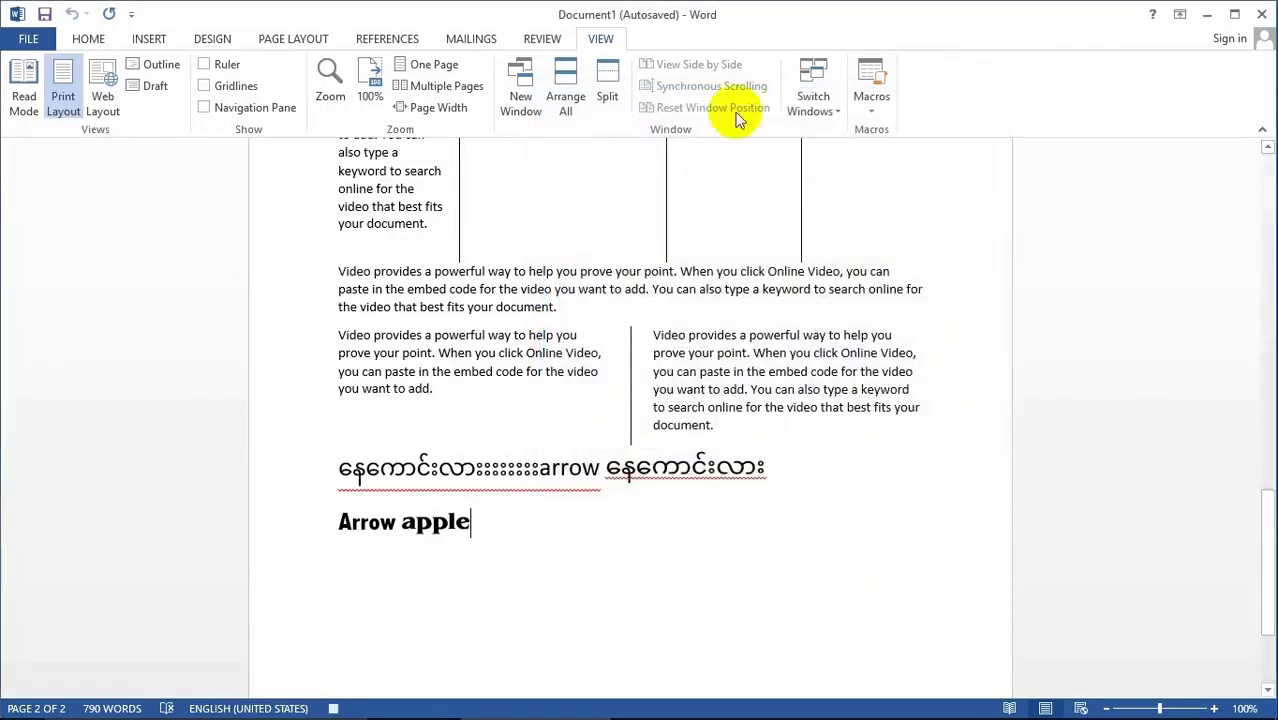
Record the font Myanmar Text at size 20 in Macro3 and stop the recording.
left_click(90, 38)
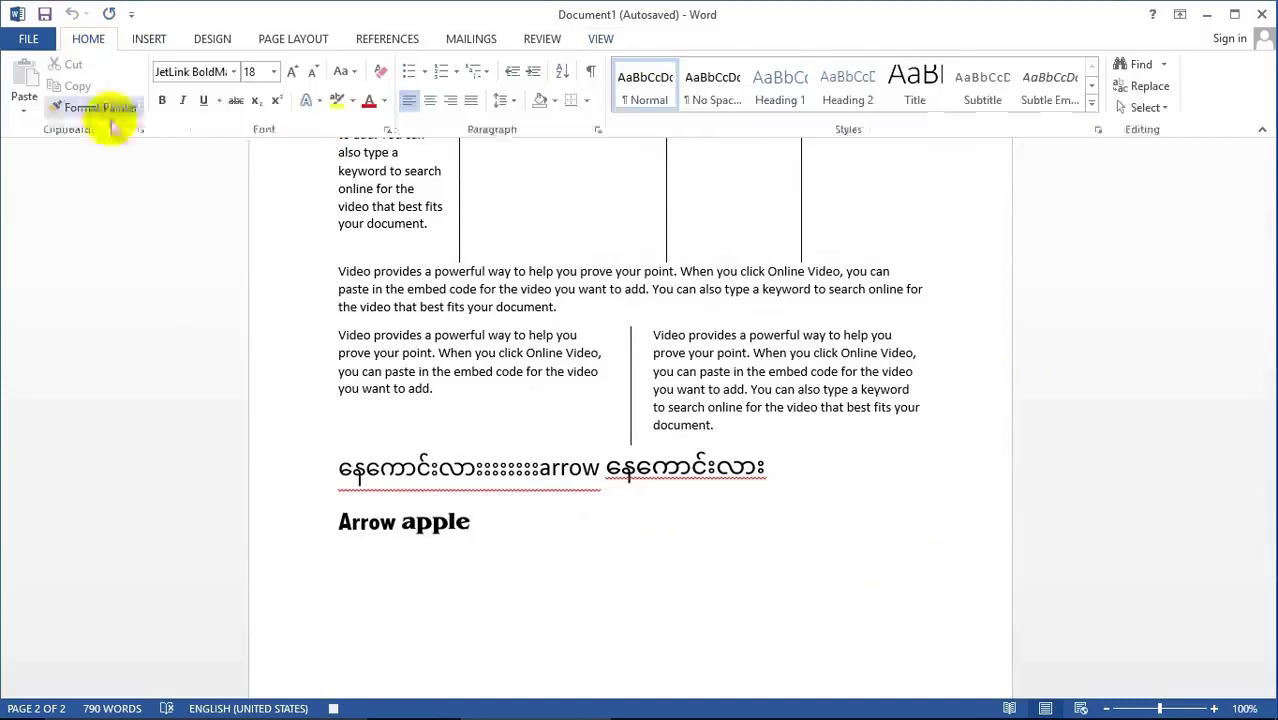
left_click(222, 71)
left_click(233, 71)
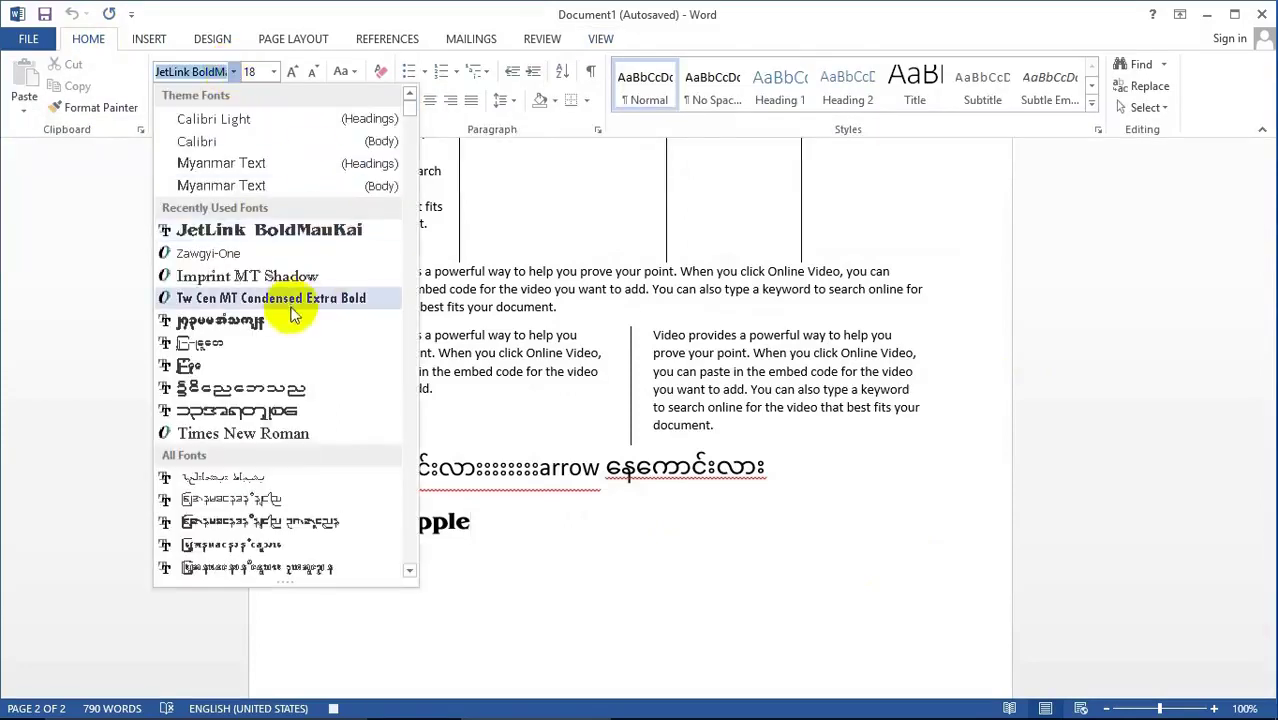
mouse_move(409, 112)
left_mouse_down()
mouse_move(419, 171)
mouse_move(414, 103)
left_mouse_up()
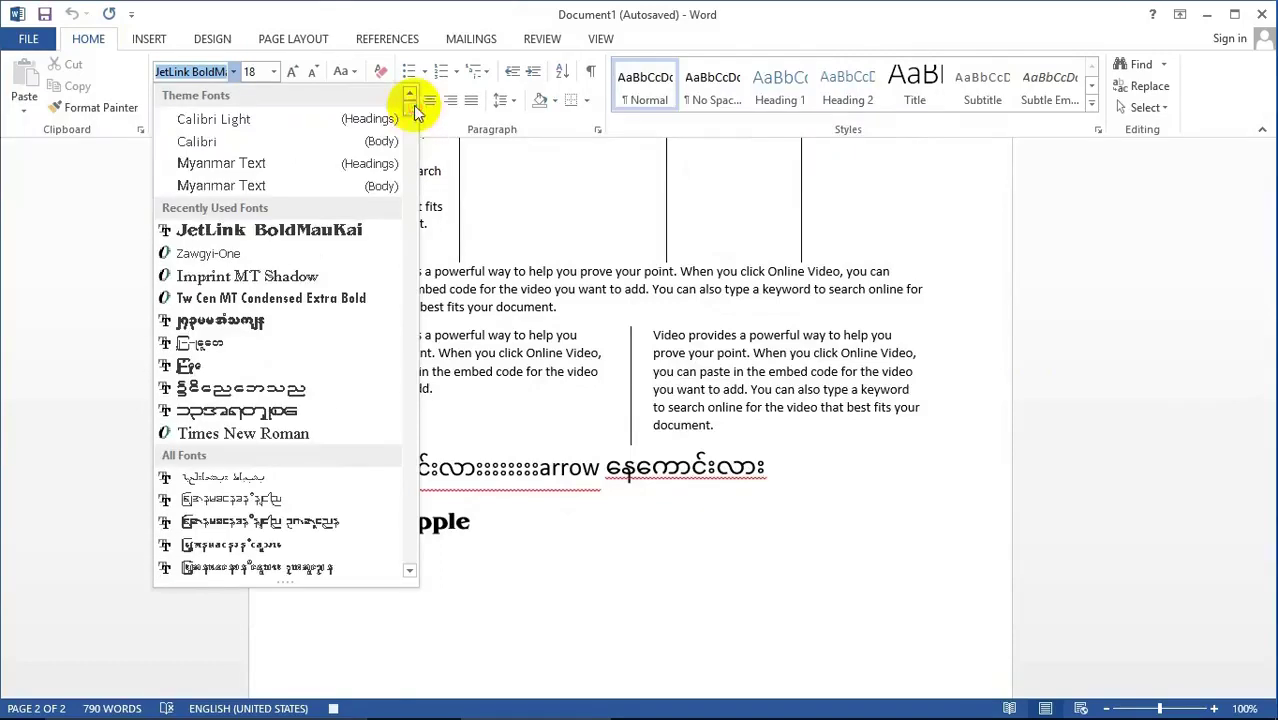
left_click(250, 165)
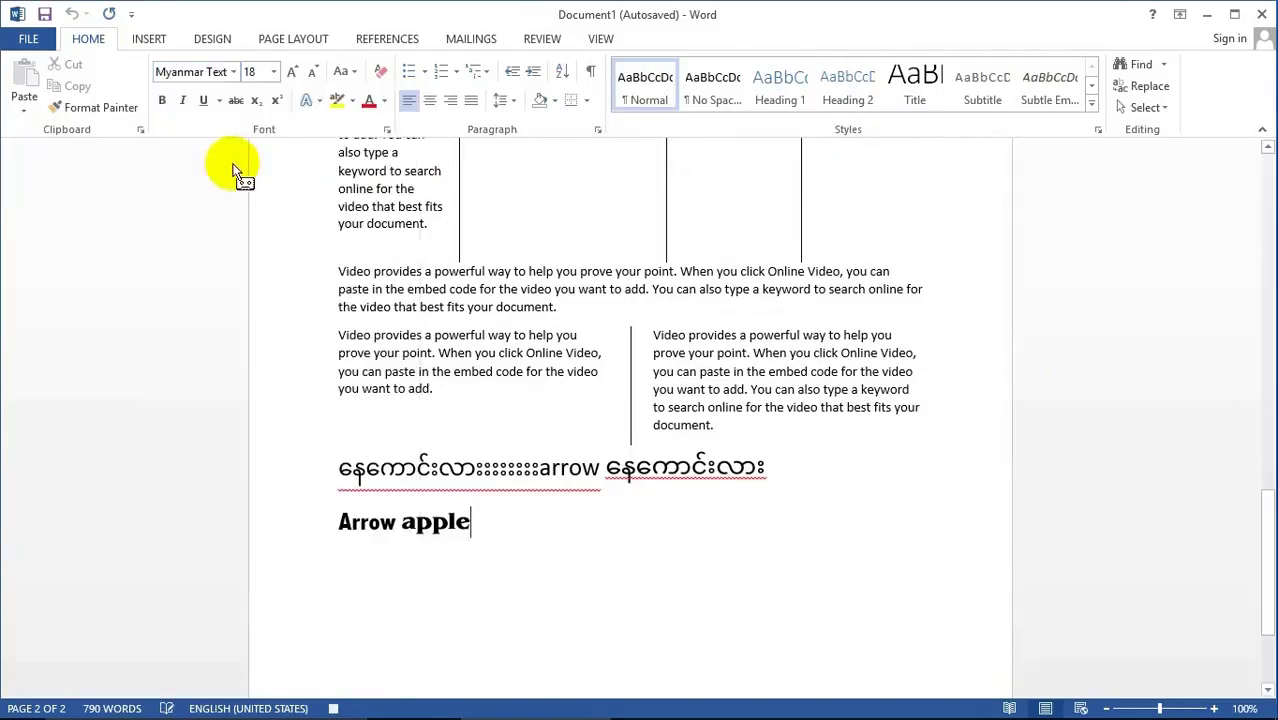
left_click(274, 72)
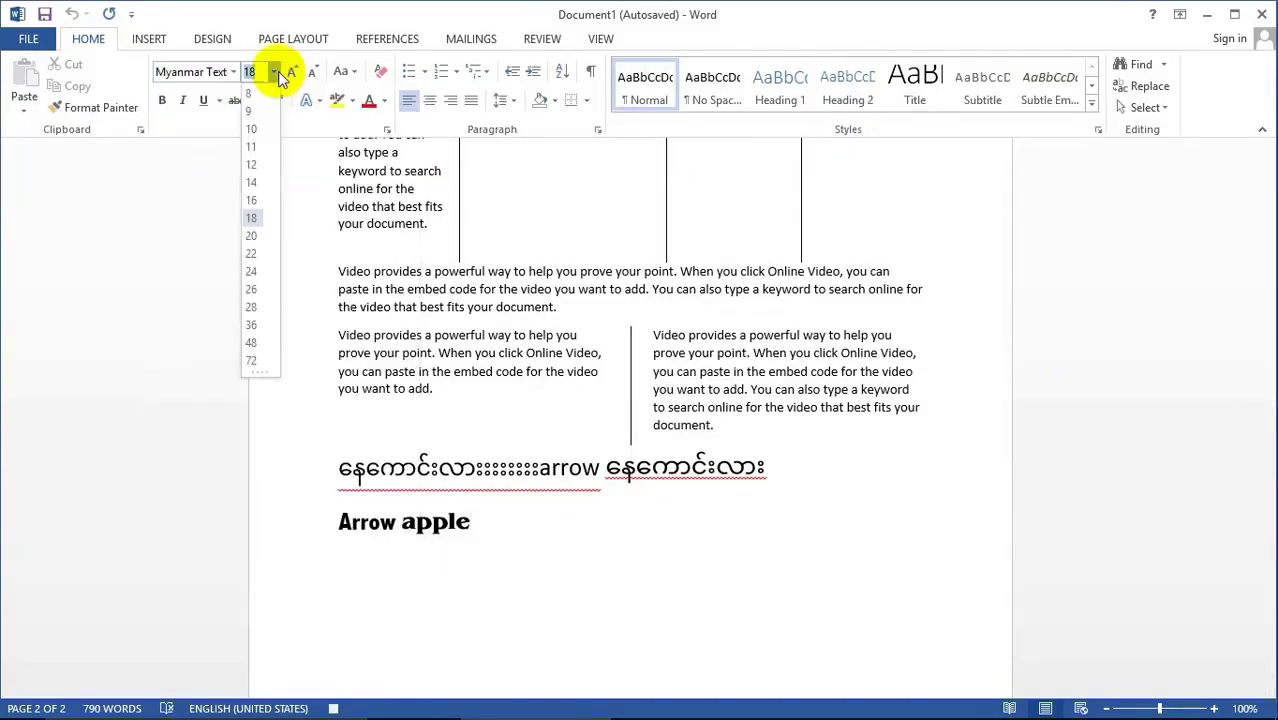
left_click(251, 236)
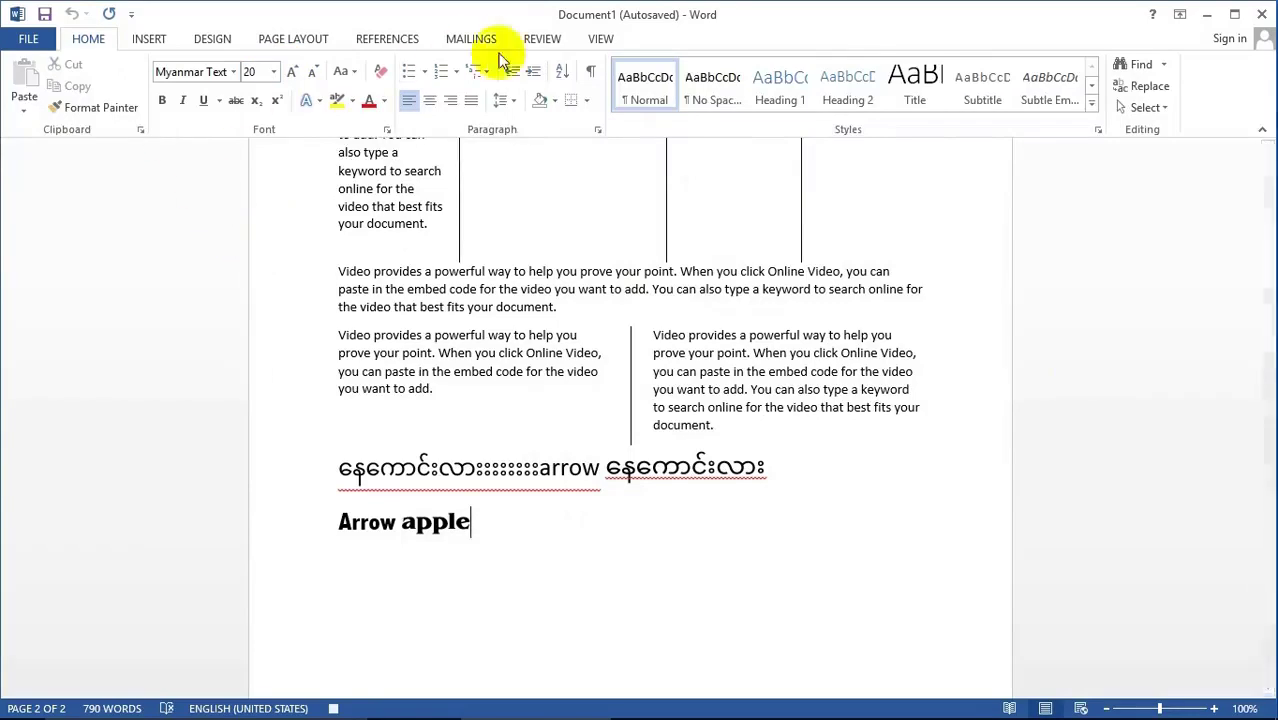
left_click(600, 40)
left_click(871, 100)
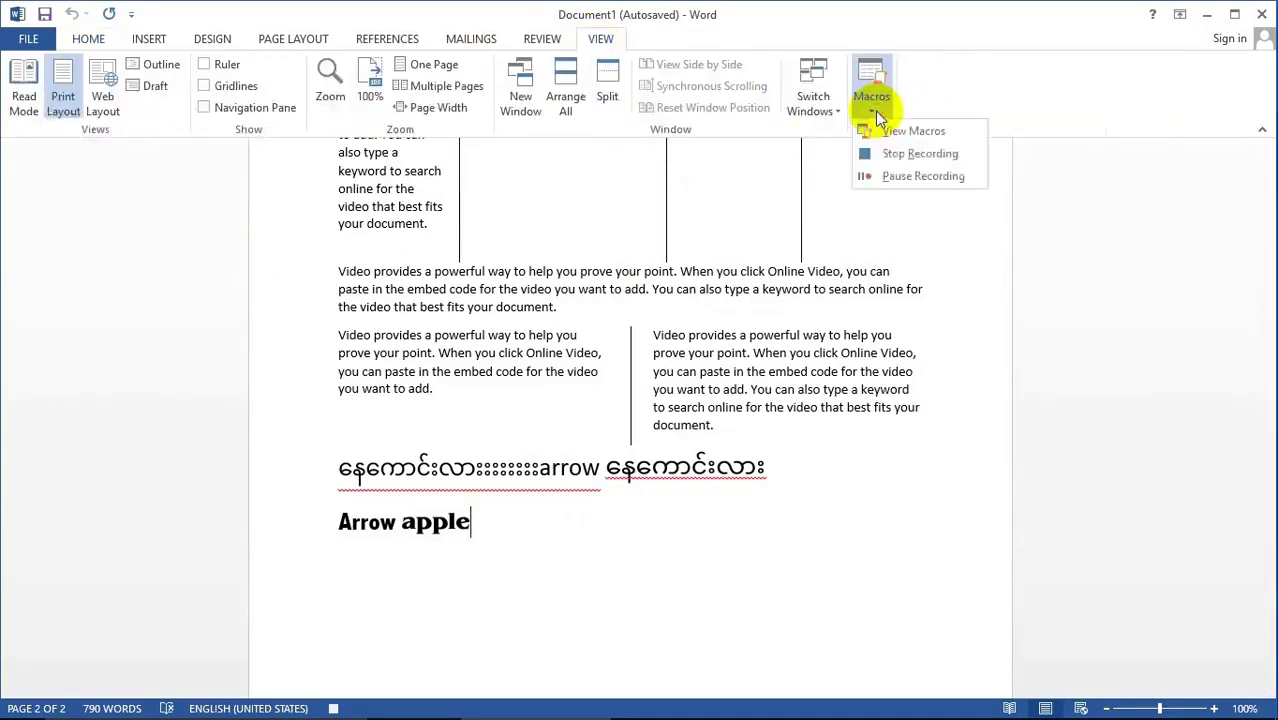
left_click(900, 155)
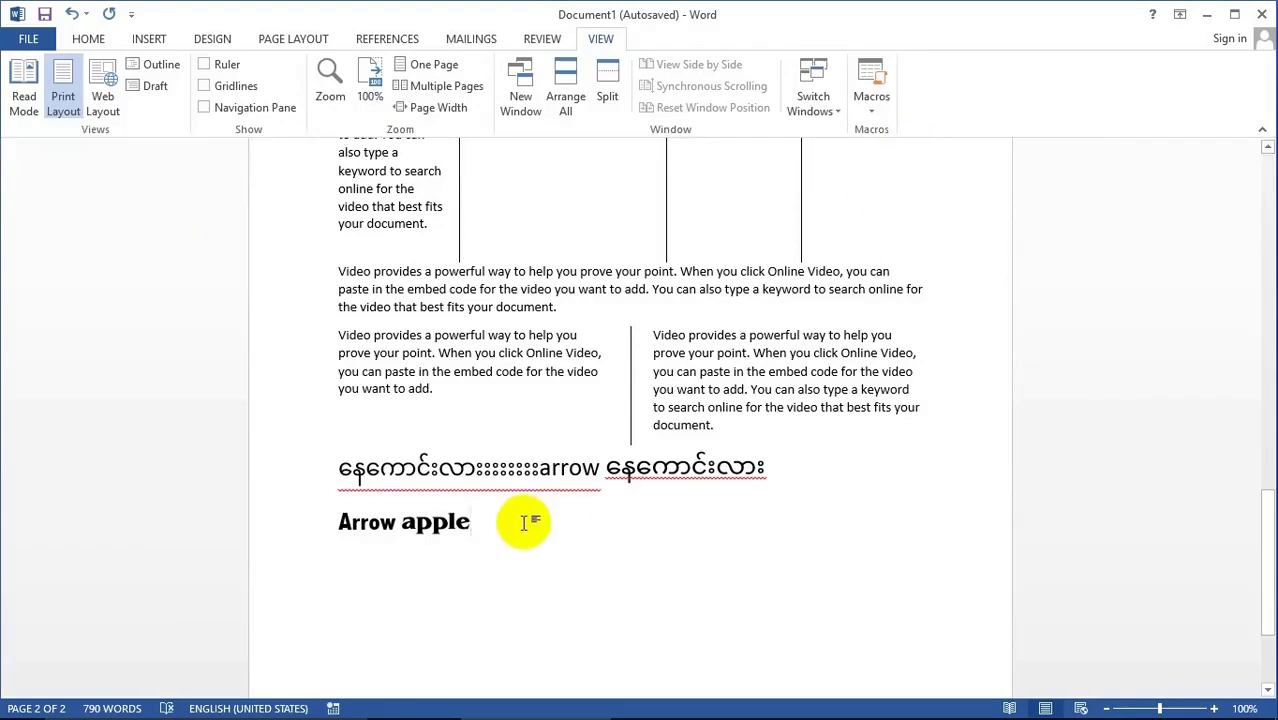
On a new line, write "Arrow", "arrow" and "နေကောင်းလား", switching to Times New Roman, JetLink BoldMauKai and Myanmar Text with the three macros.
key("Return")
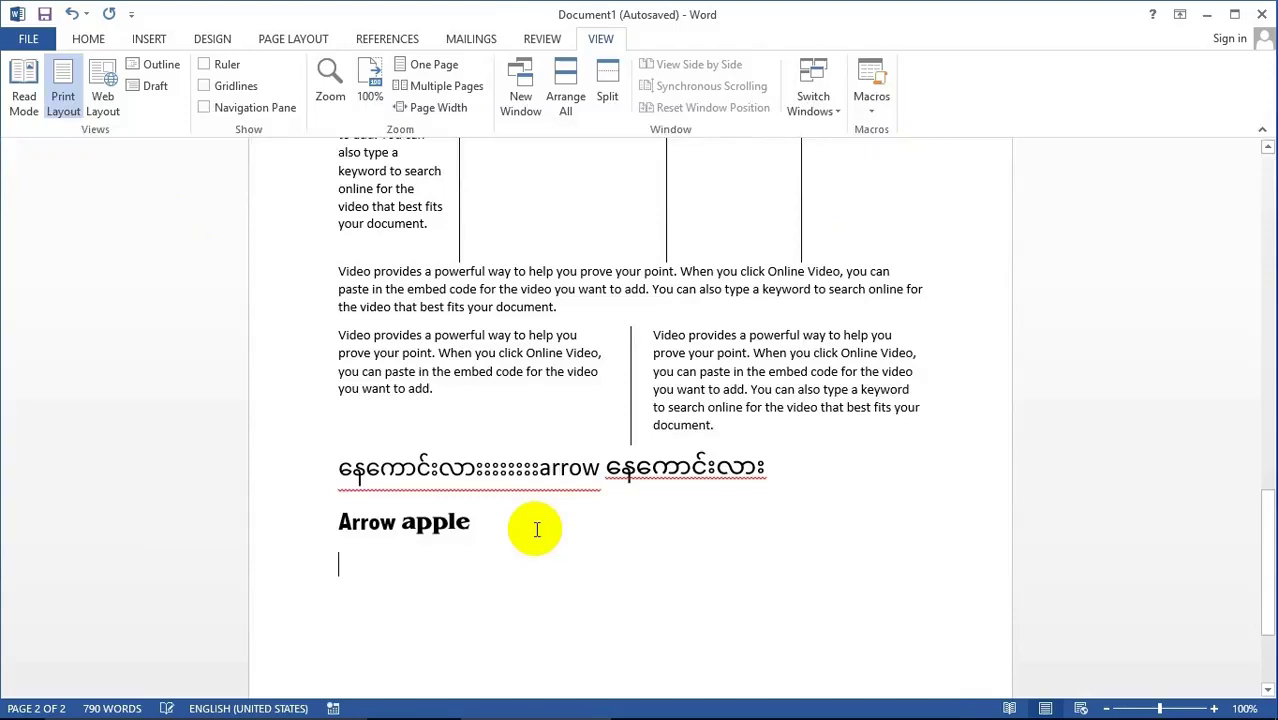
type("arr")
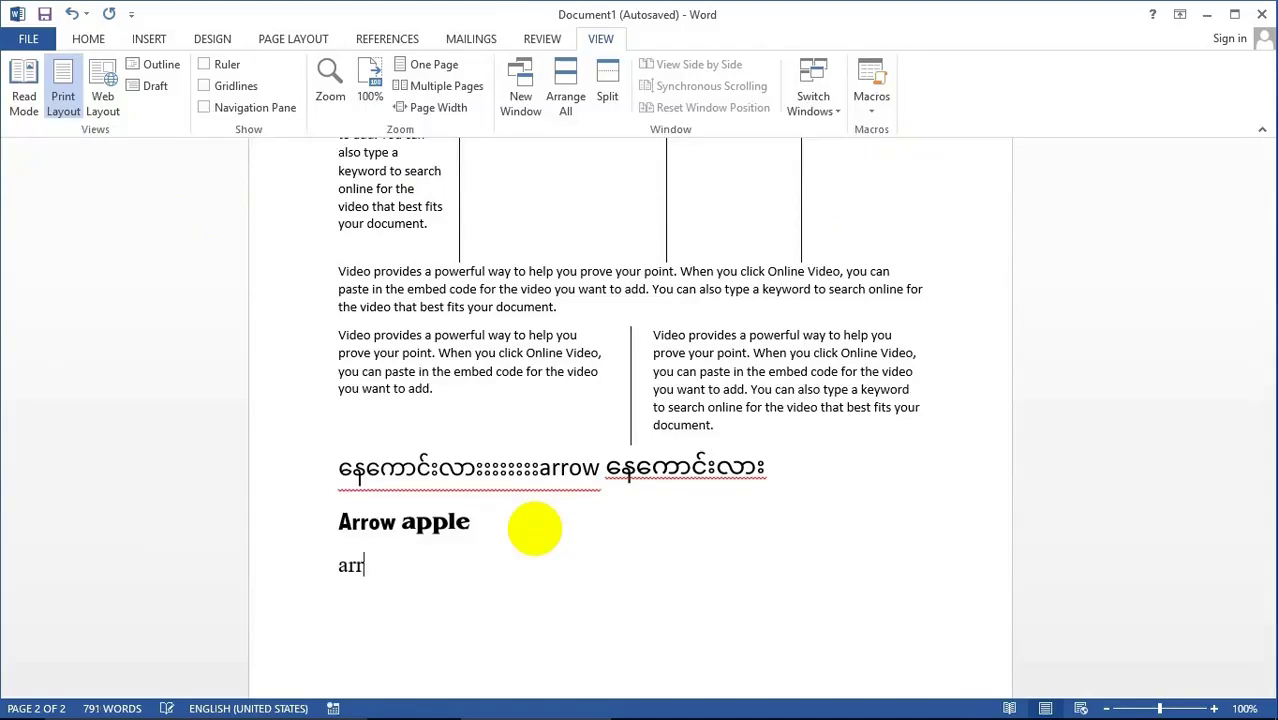
type("ow arrow")
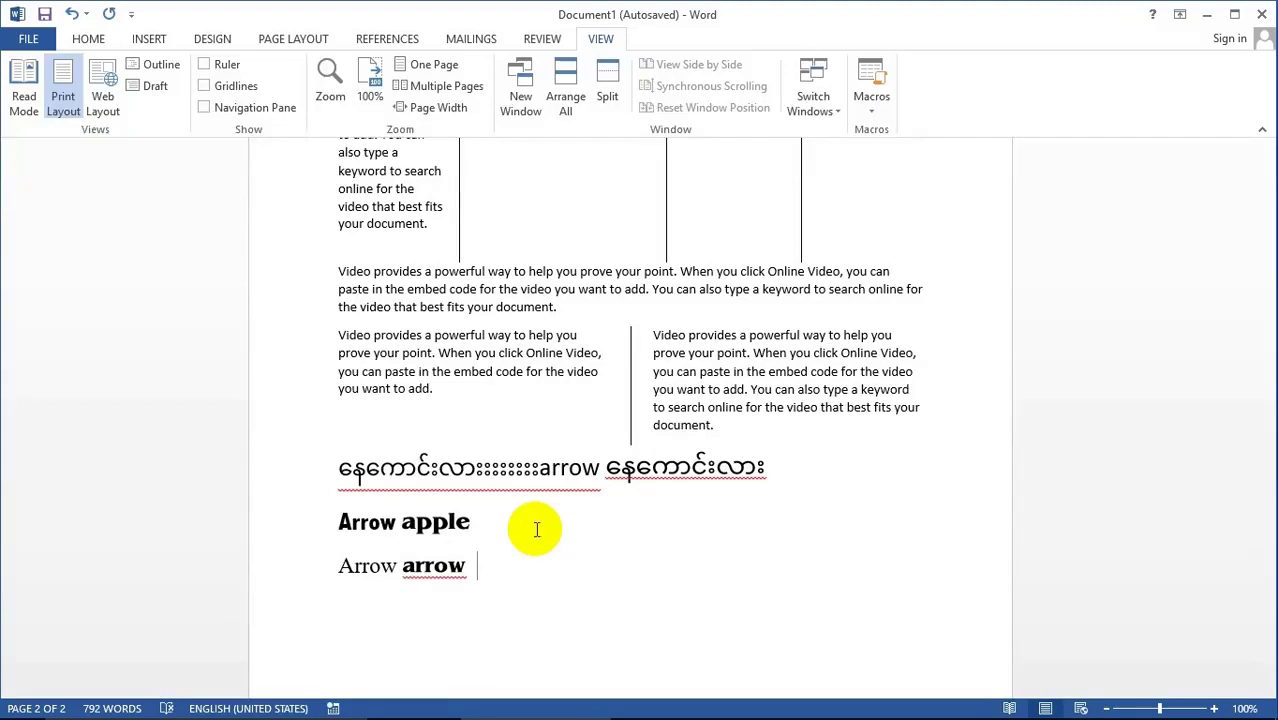
type(" a")
key("BackSpace")
type("နေကောင်း")
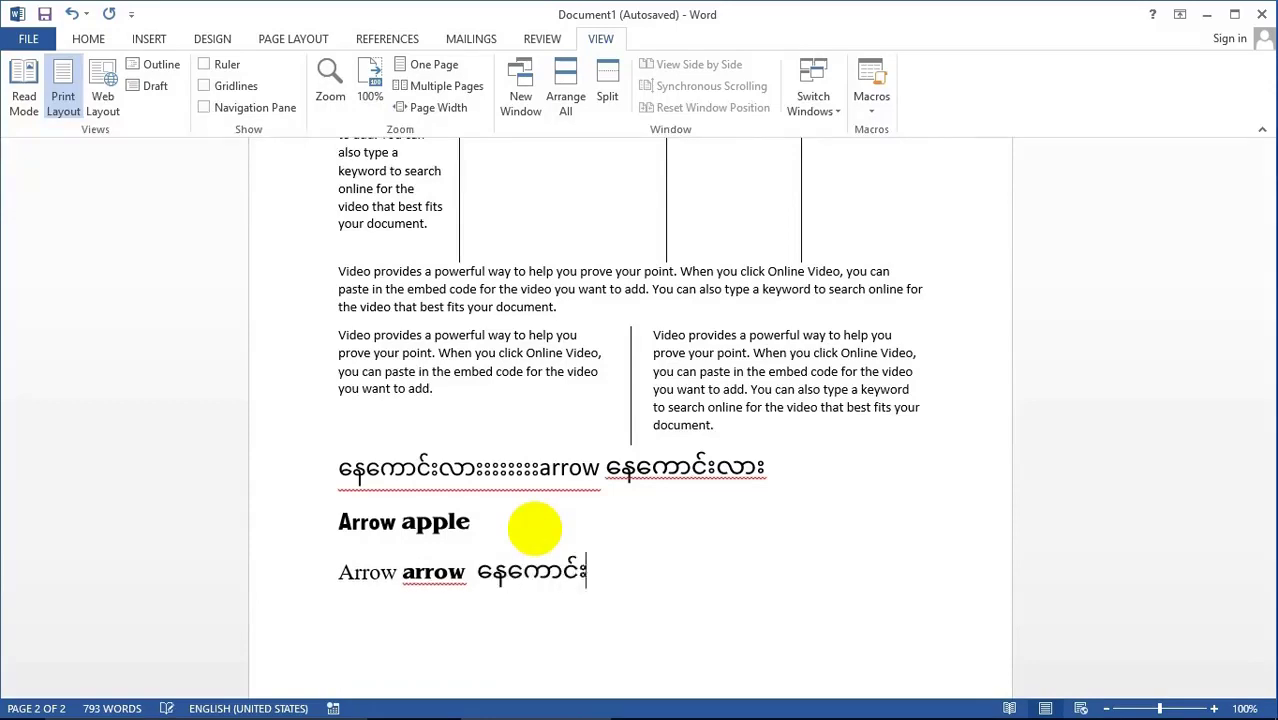
type("လား")
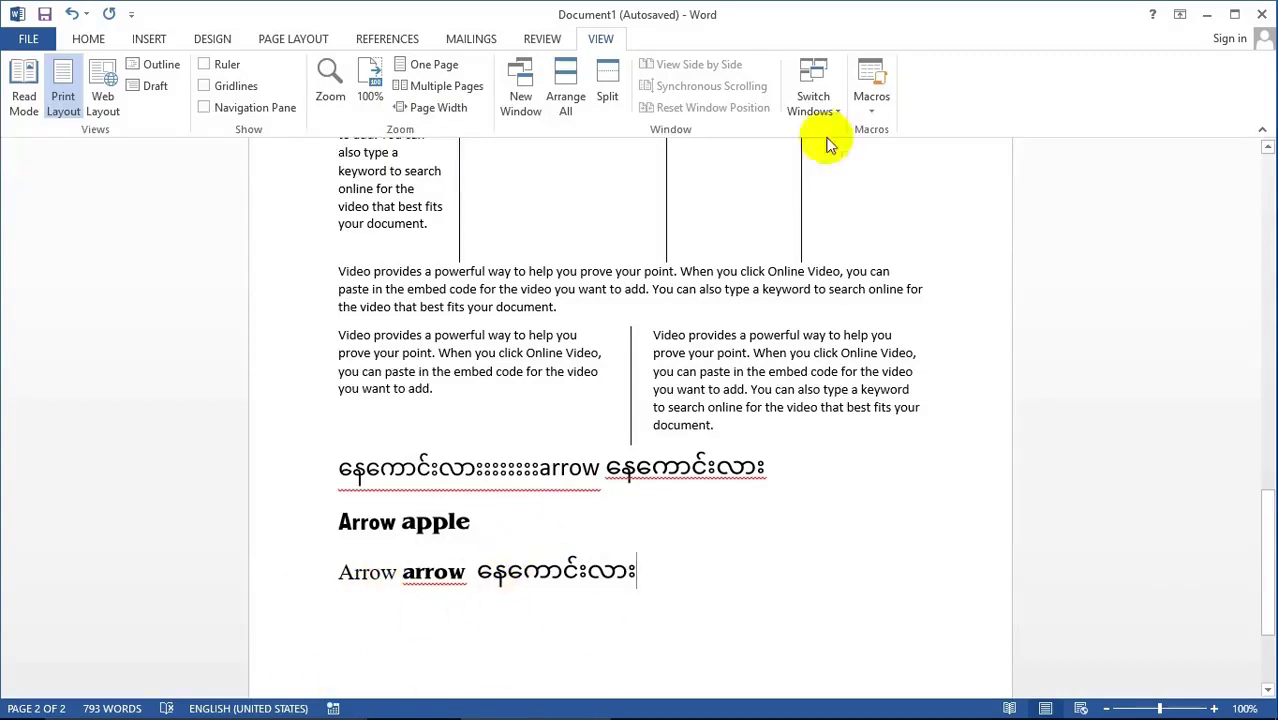
Delete the macro Macro3 from the list of recorded macros.
left_click(871, 104)
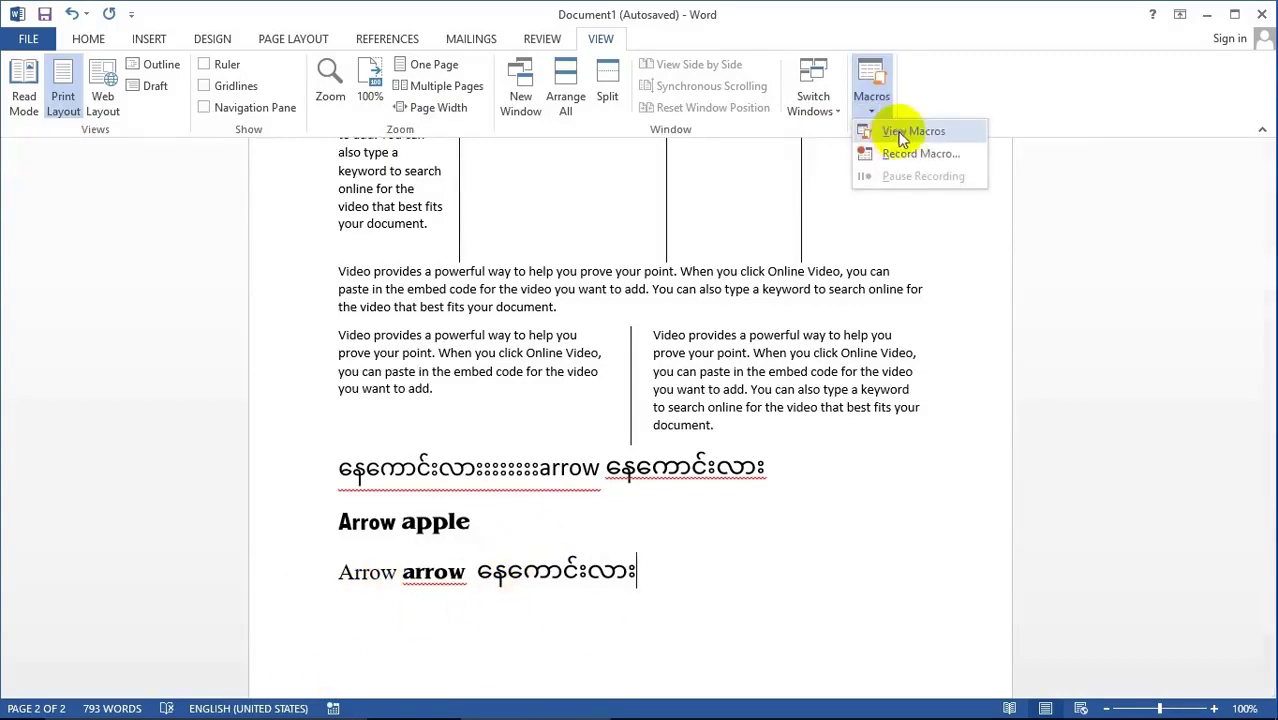
left_click(900, 131)
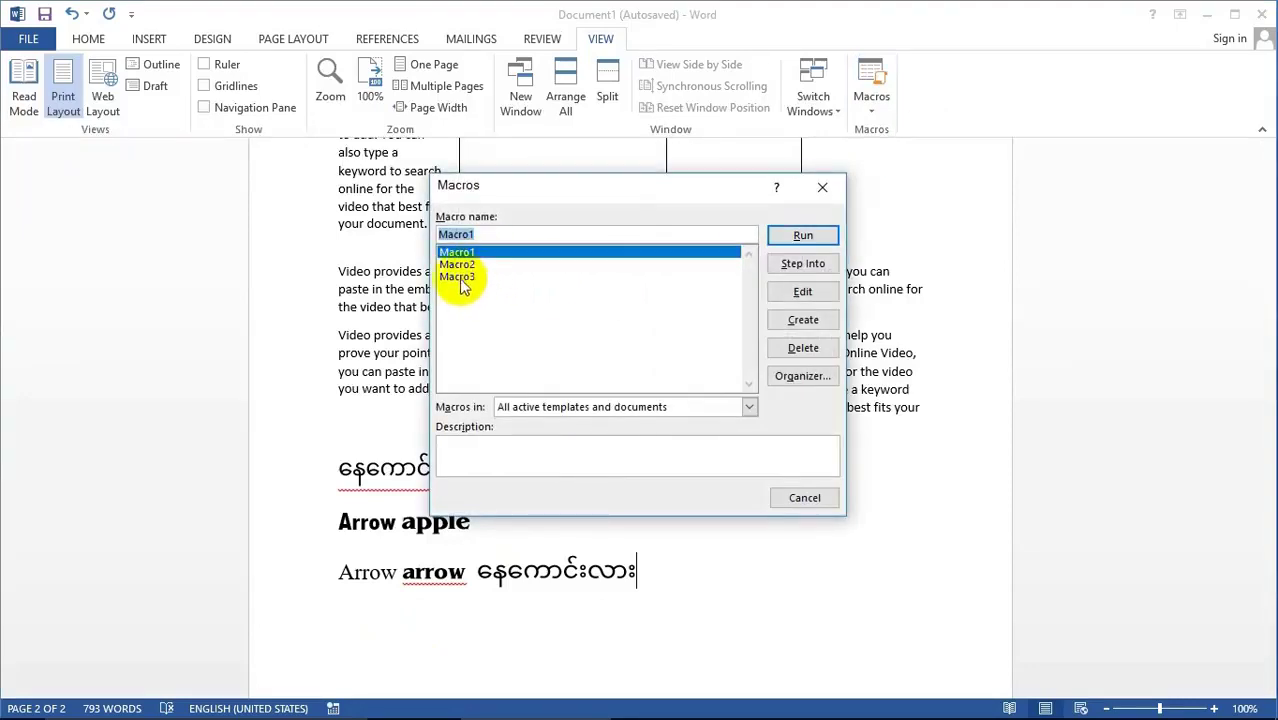
left_click(462, 278)
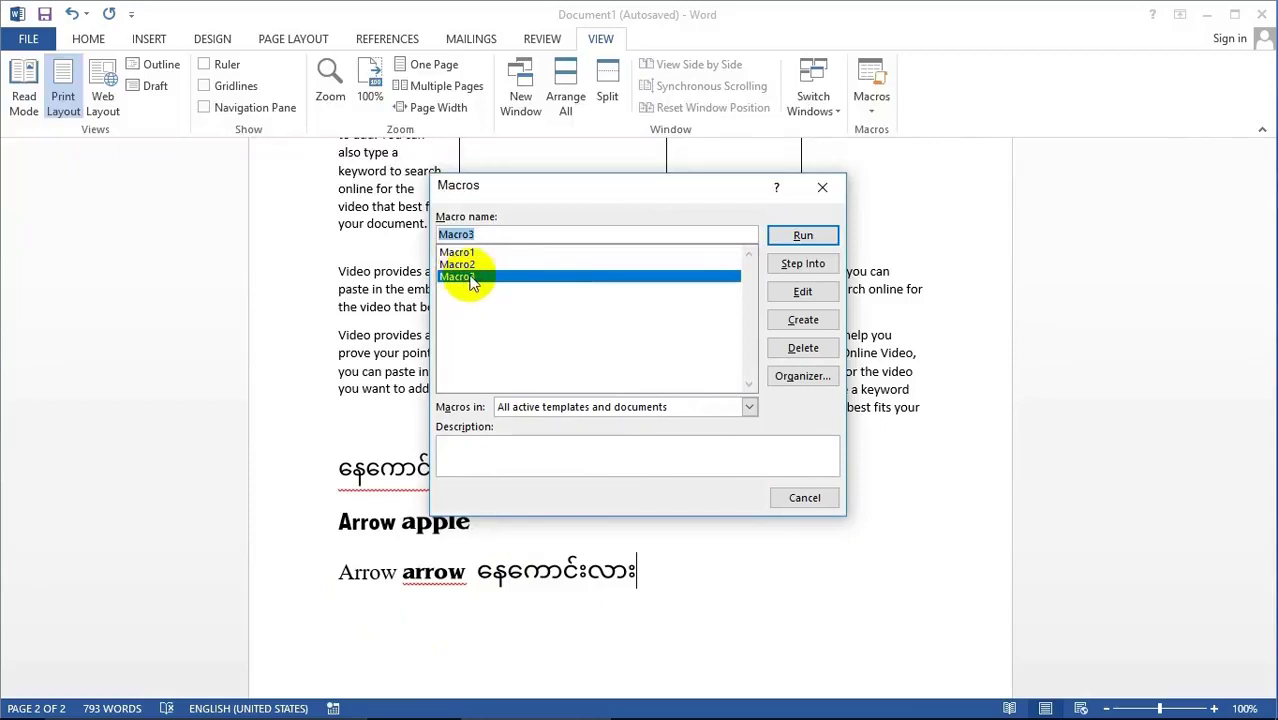
left_click(803, 348)
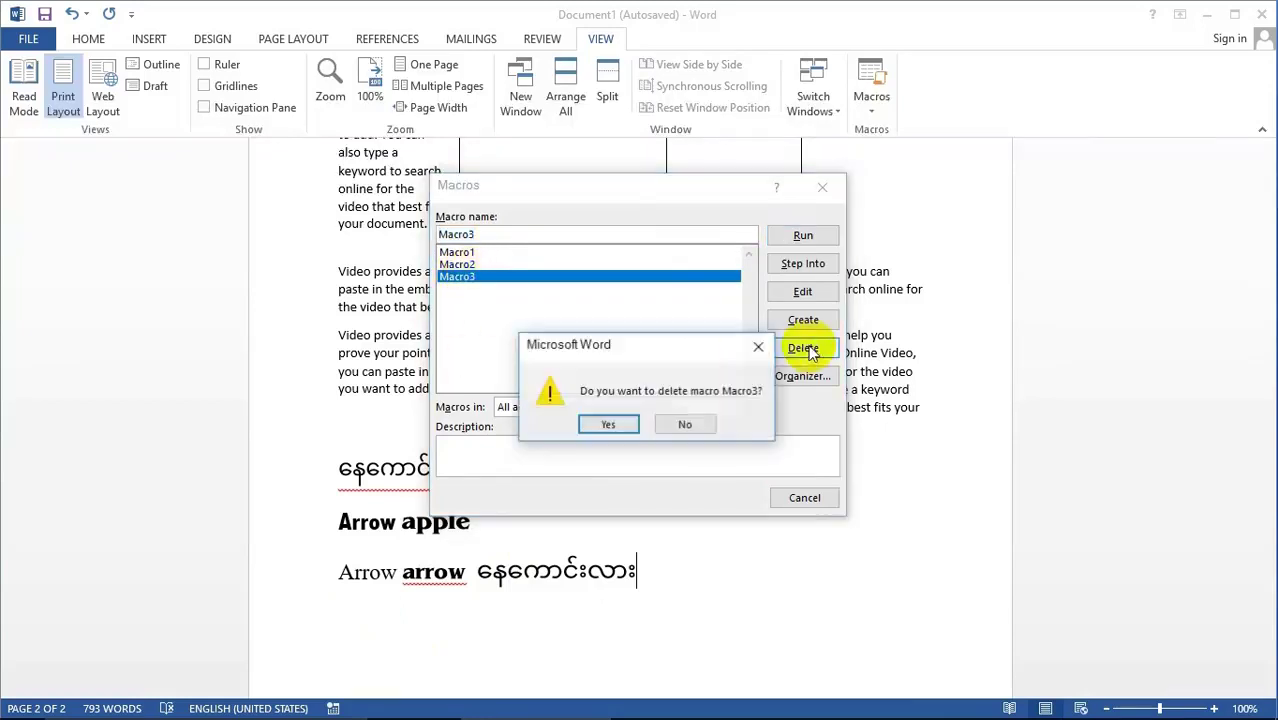
left_click(610, 421)
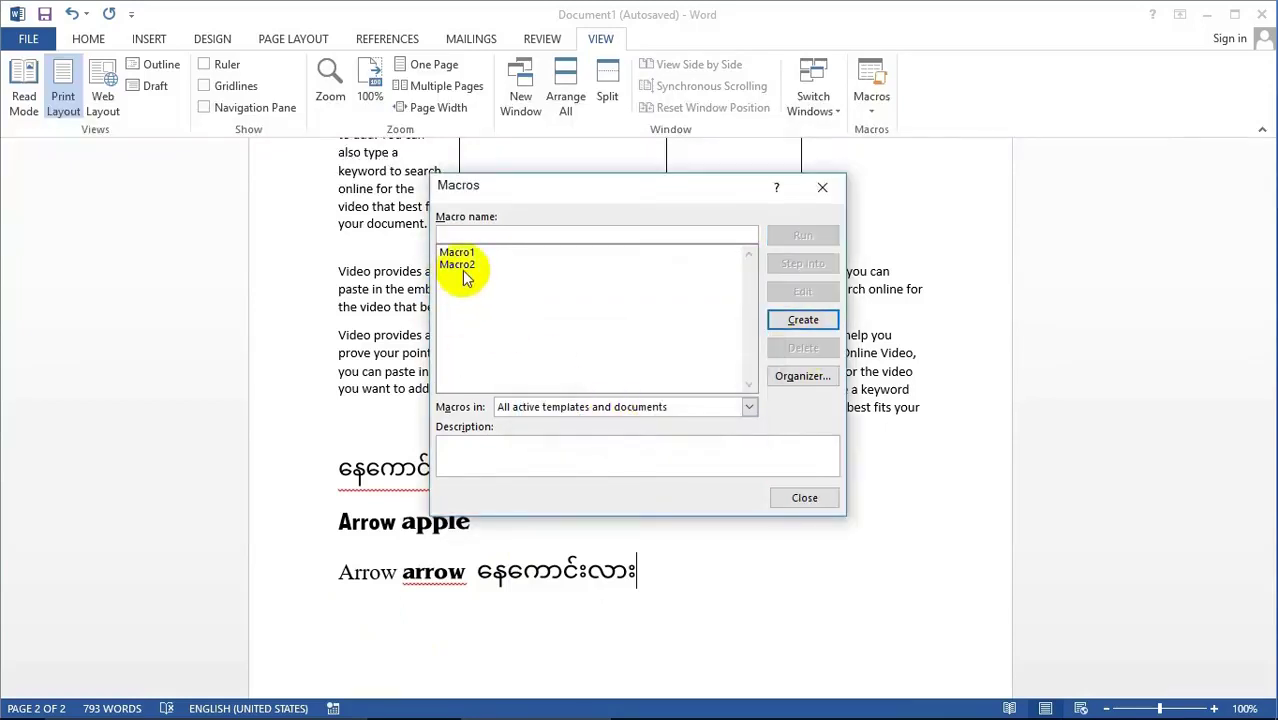
left_click(804, 497)
Start recording a new Macro3 for all documents, assigning it the keyboard shortcut Alt+Ctrl+Num 7.
left_click(869, 118)
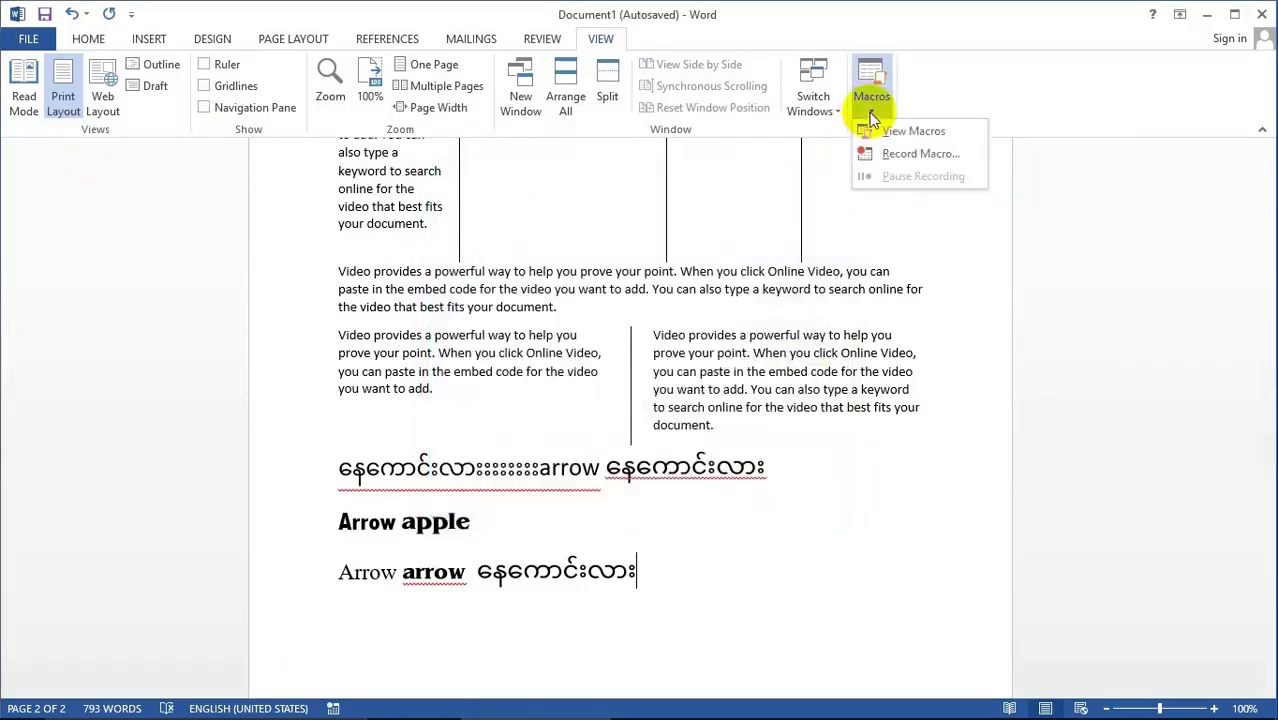
left_click(906, 156)
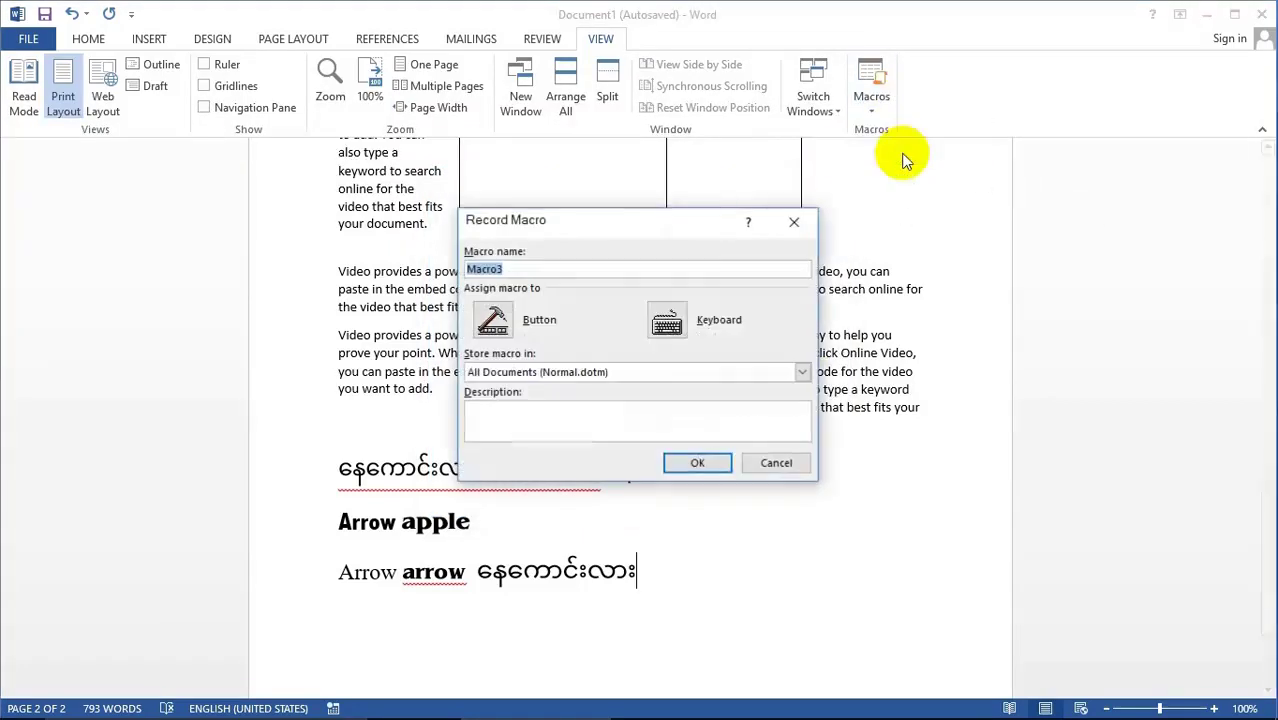
left_click(666, 320)
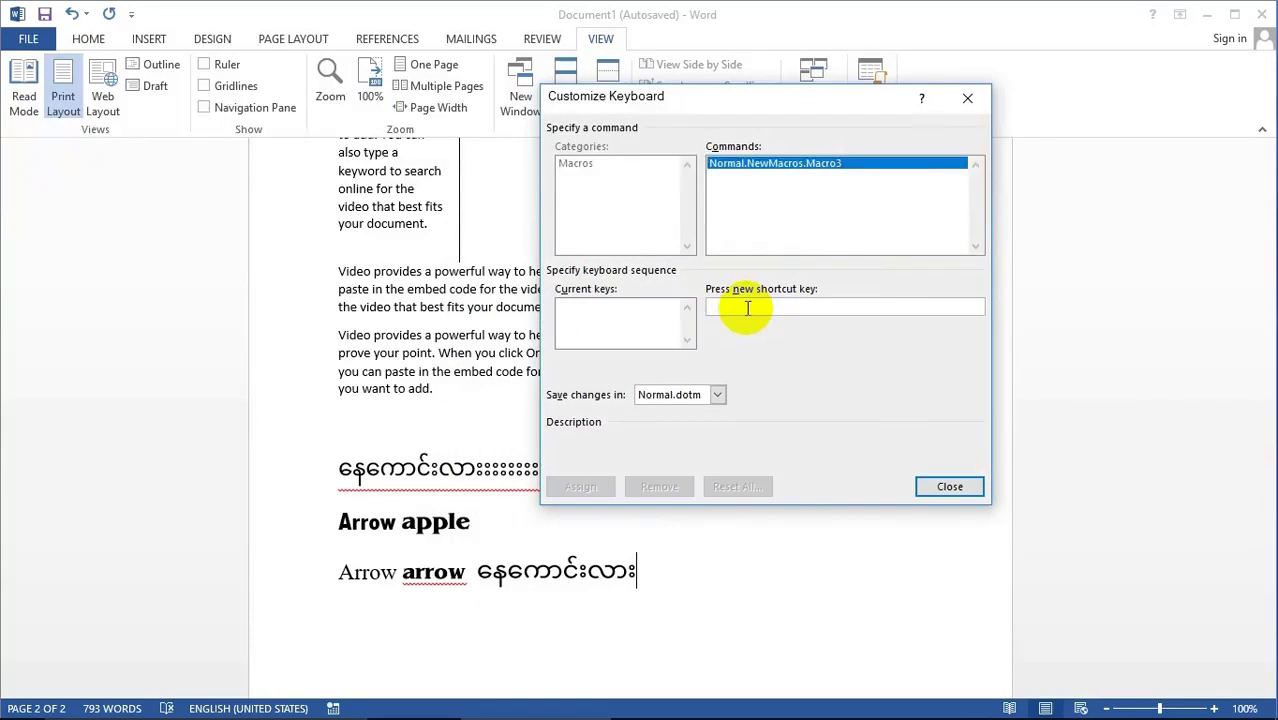
key("ctrl+alt+KP_7")
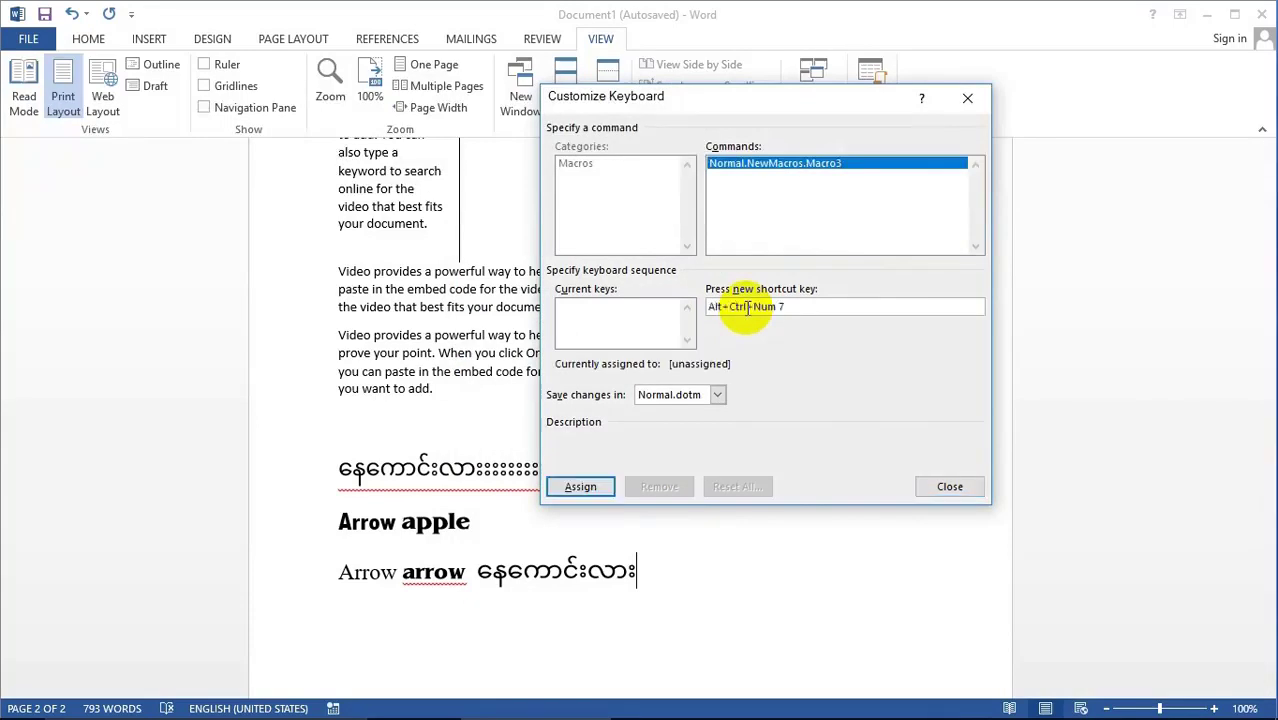
left_click(577, 489)
left_click(956, 486)
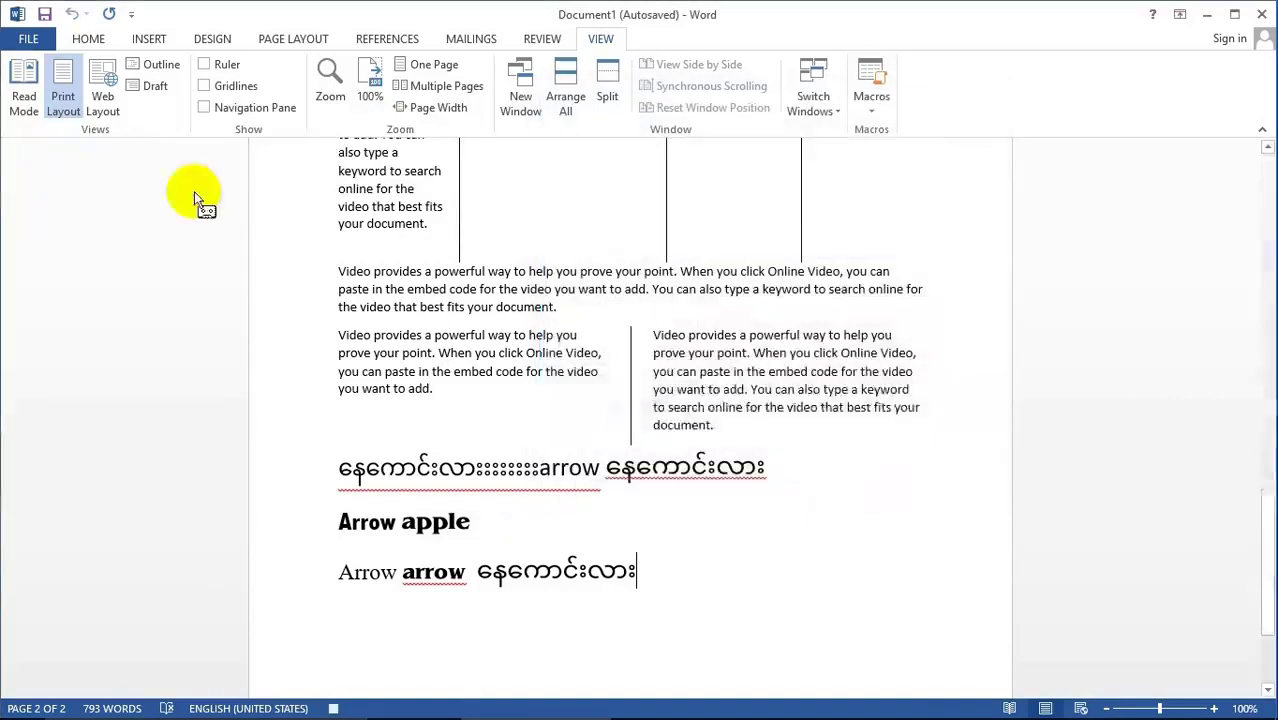
Record the font Goudy Stout at size 22 in Macro3 and stop the recording.
left_click(88, 39)
left_click(234, 74)
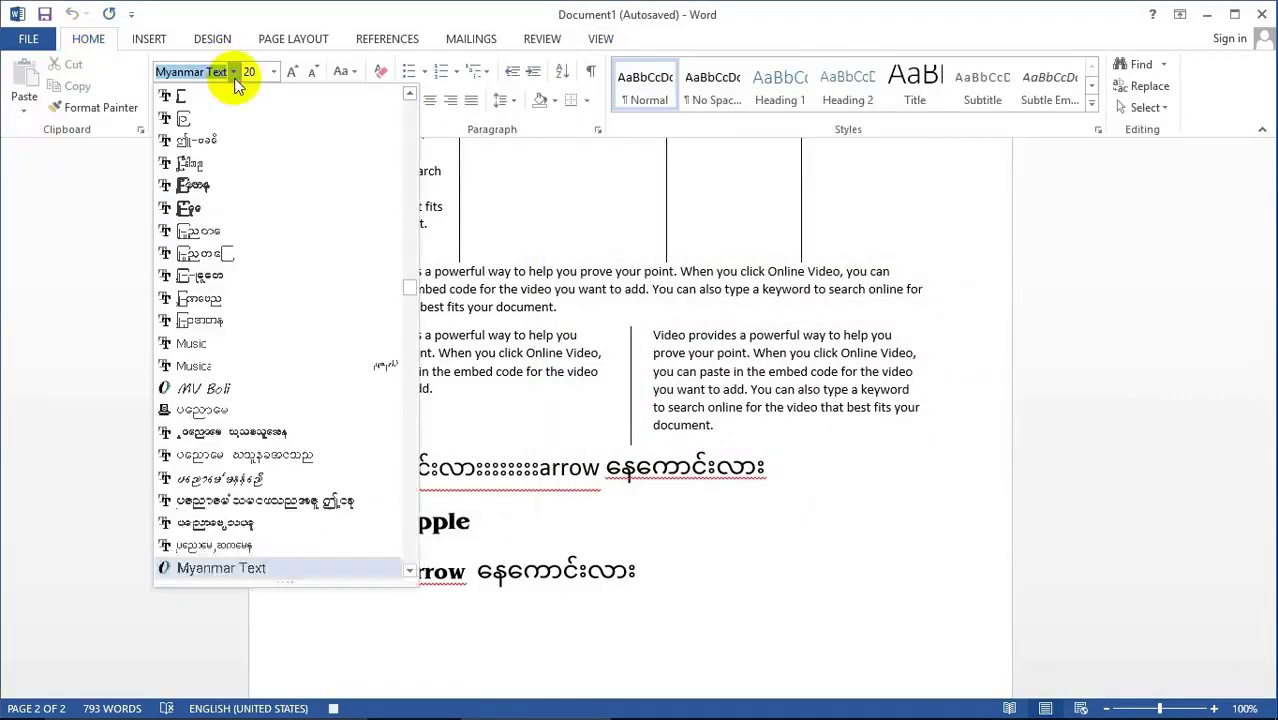
left_click_drag(408, 285, 419, 205)
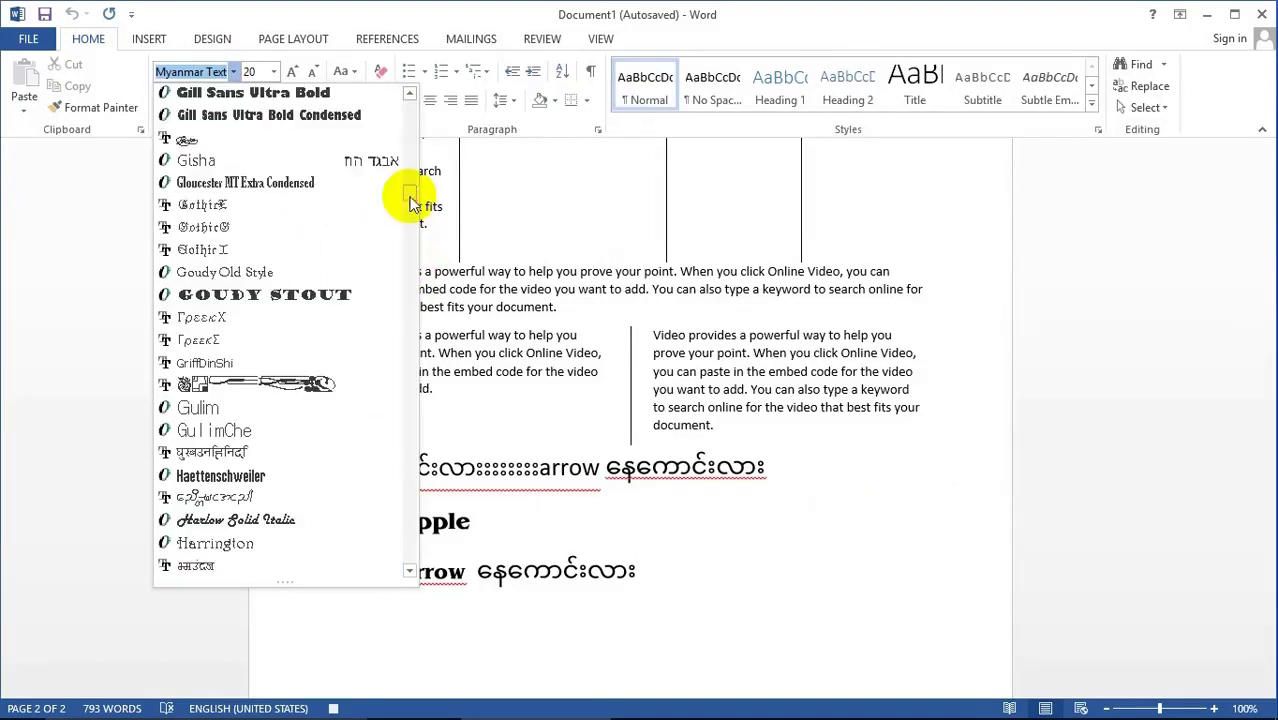
left_click(285, 296)
left_click(273, 71)
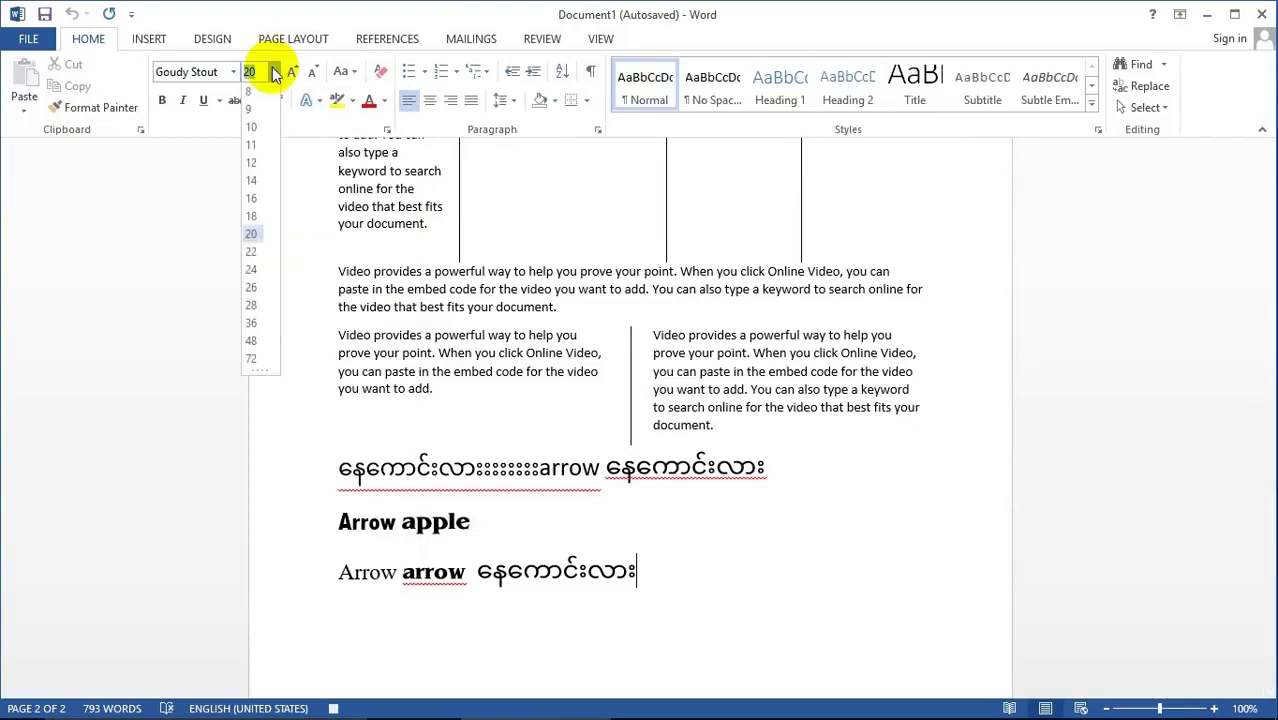
left_click(254, 253)
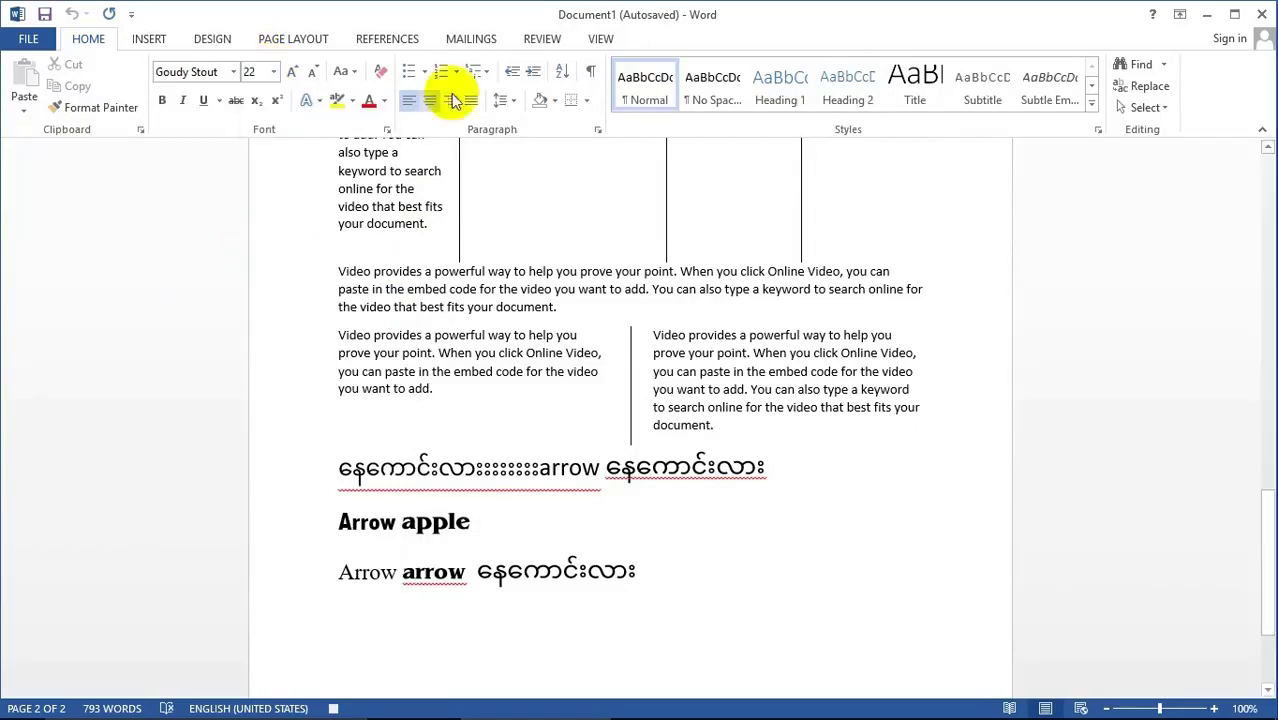
left_click(601, 38)
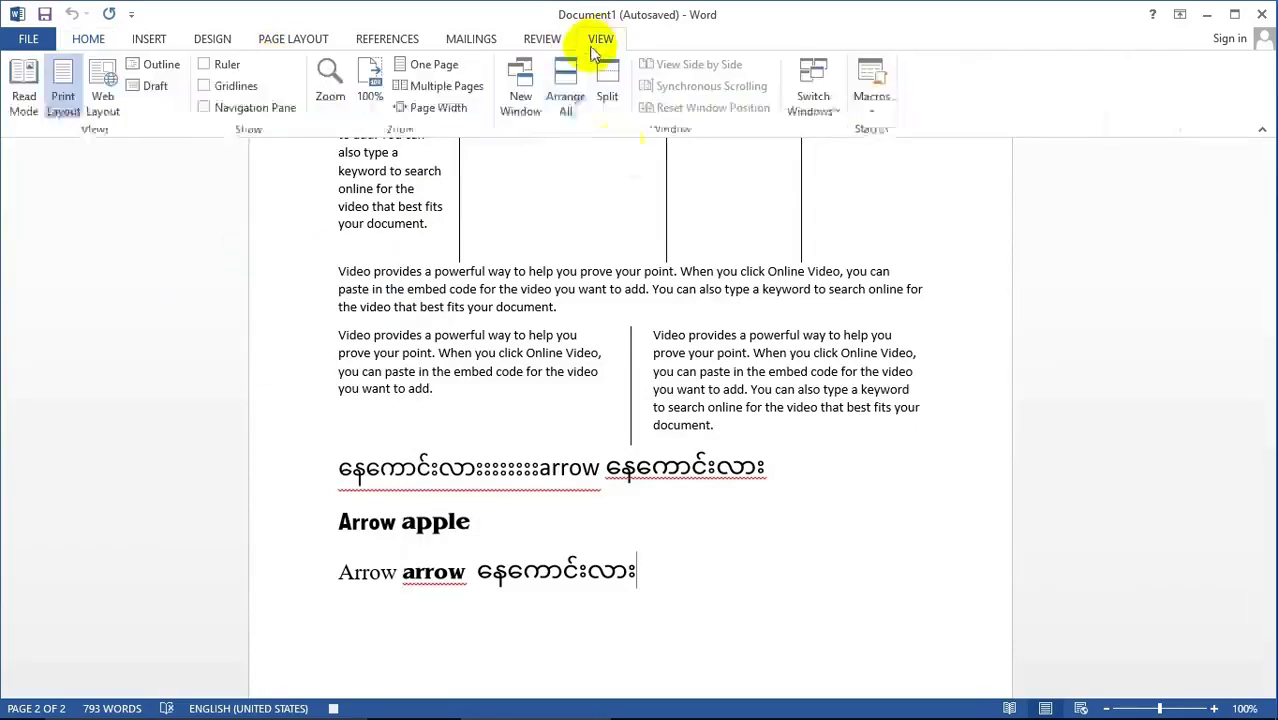
left_click(877, 111)
left_click(898, 157)
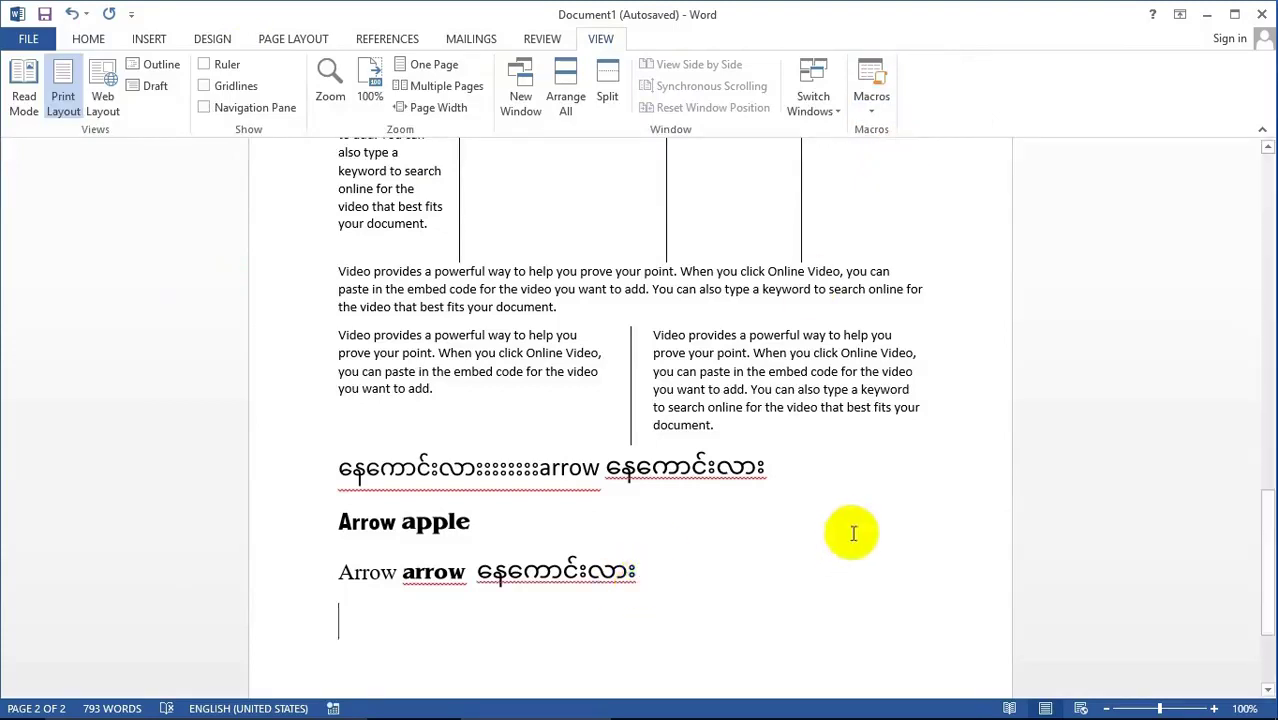
On a new line, write "Arrow", "arrow" and "arrow", switching to Times New Roman, JetLink BoldMauKai and Goudy Stout with the three macros.
scroll(800, 548, "down", 3)
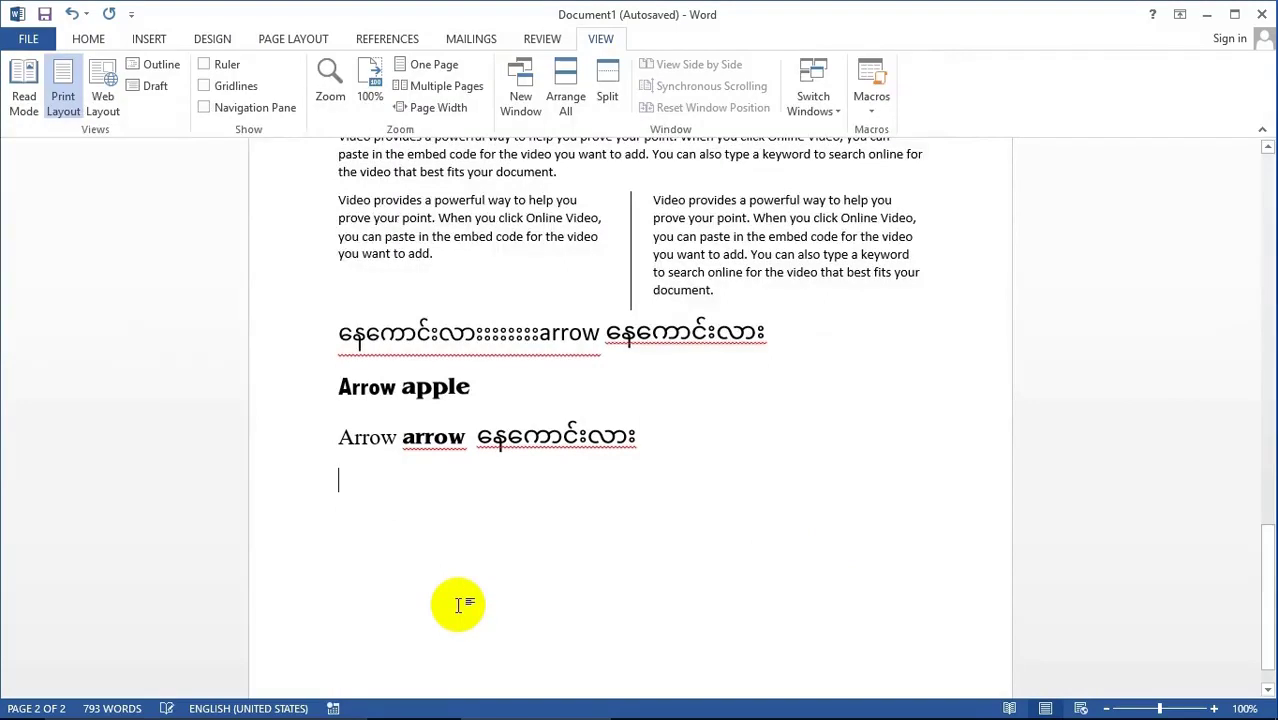
type("ေ")
key("BackSpace")
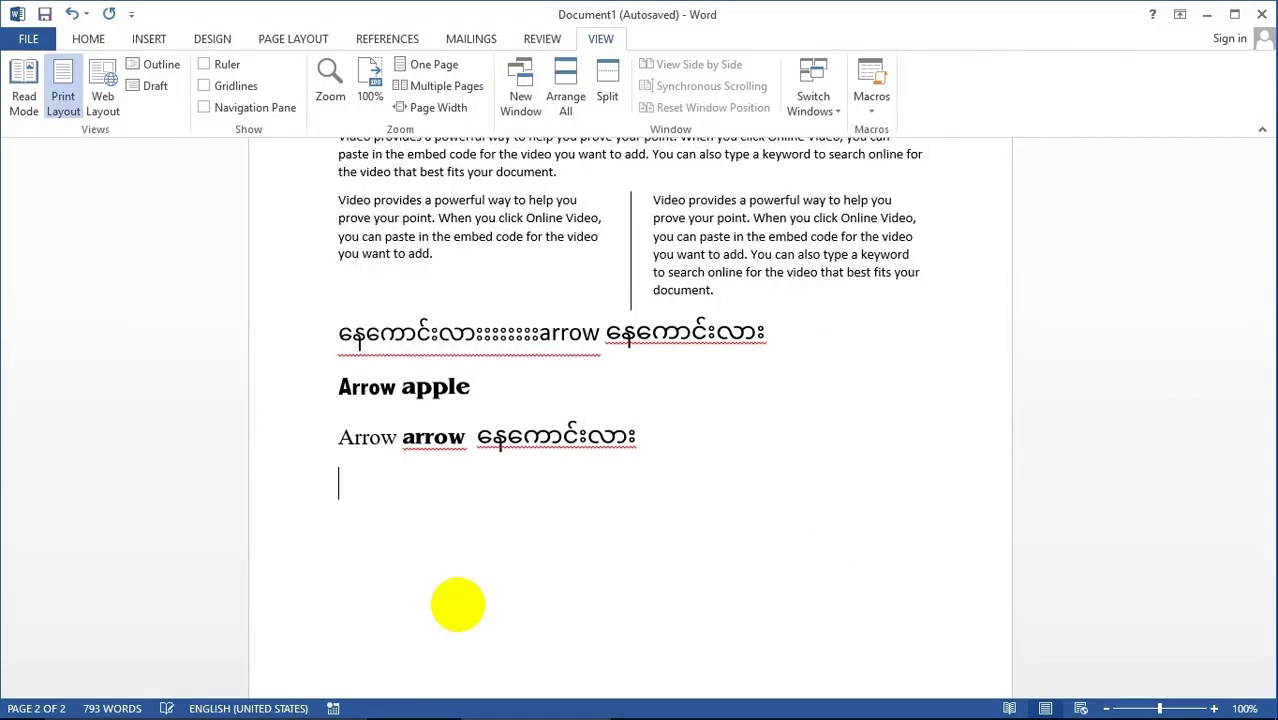
type("ar")
key("BackSpace")
key("BackSpace")
type("arrow")
key("ctrl+b")
type("arr")
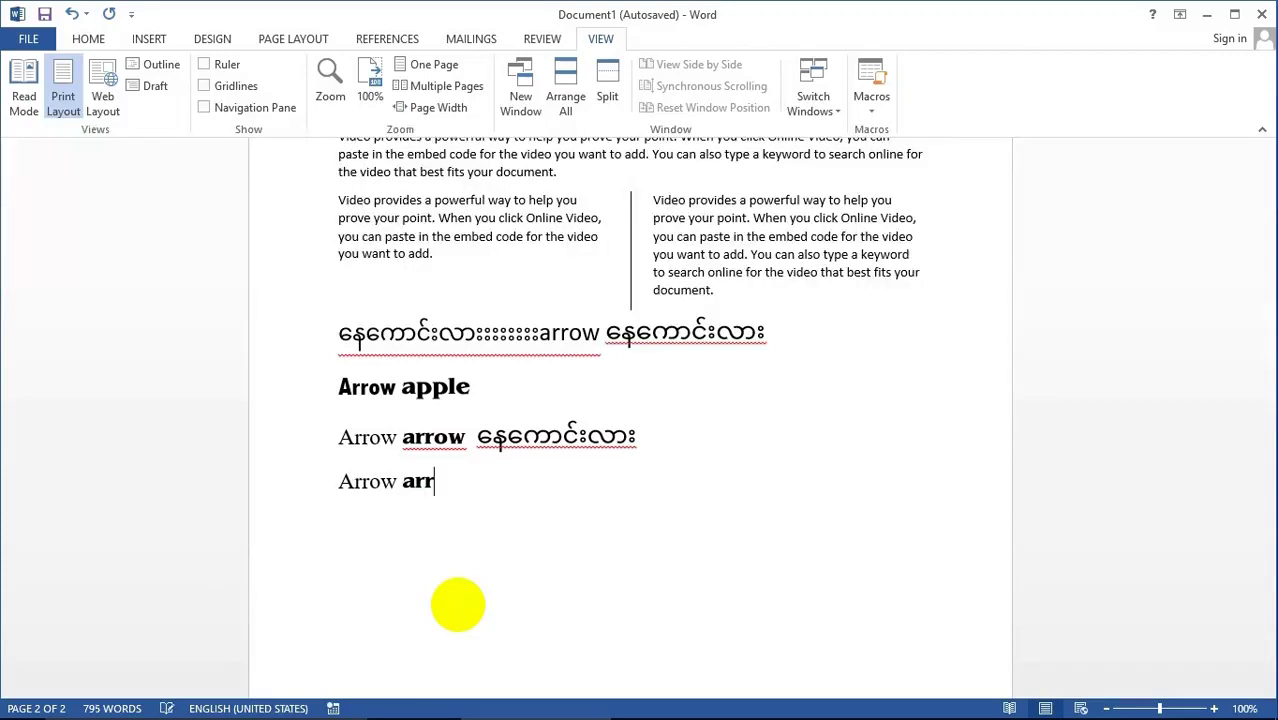
type("ow")
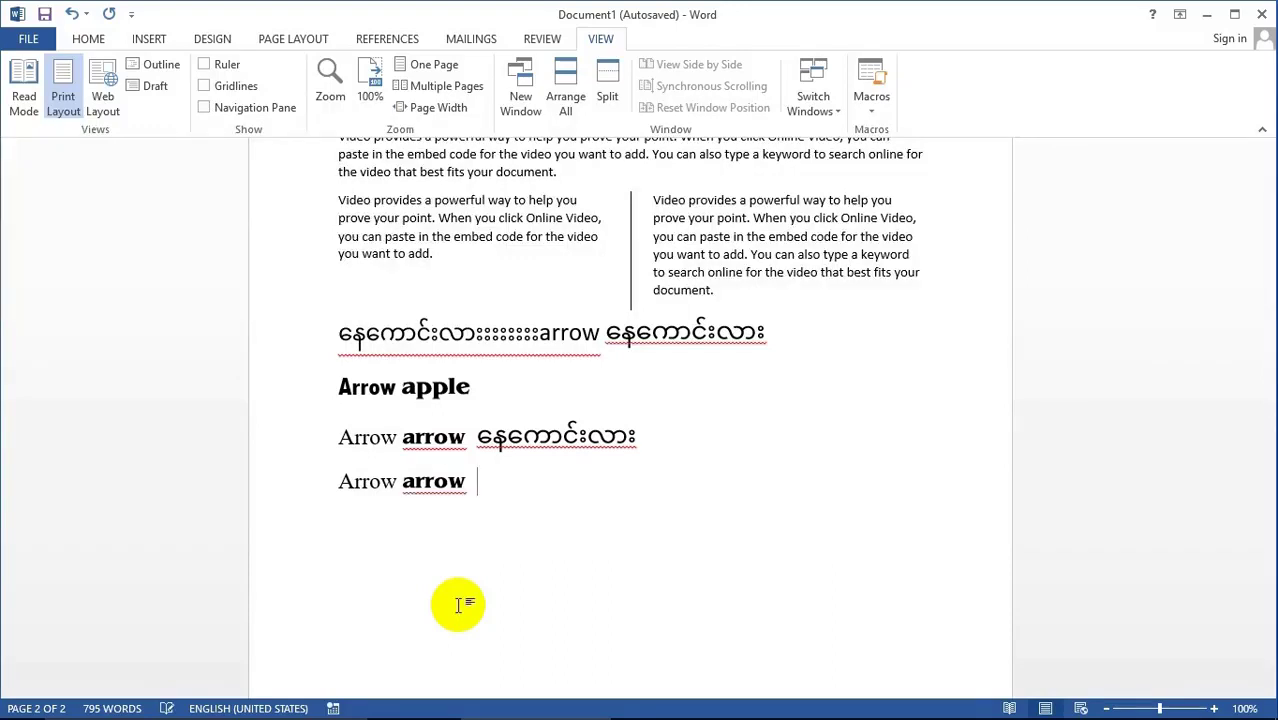
type(" arrow")
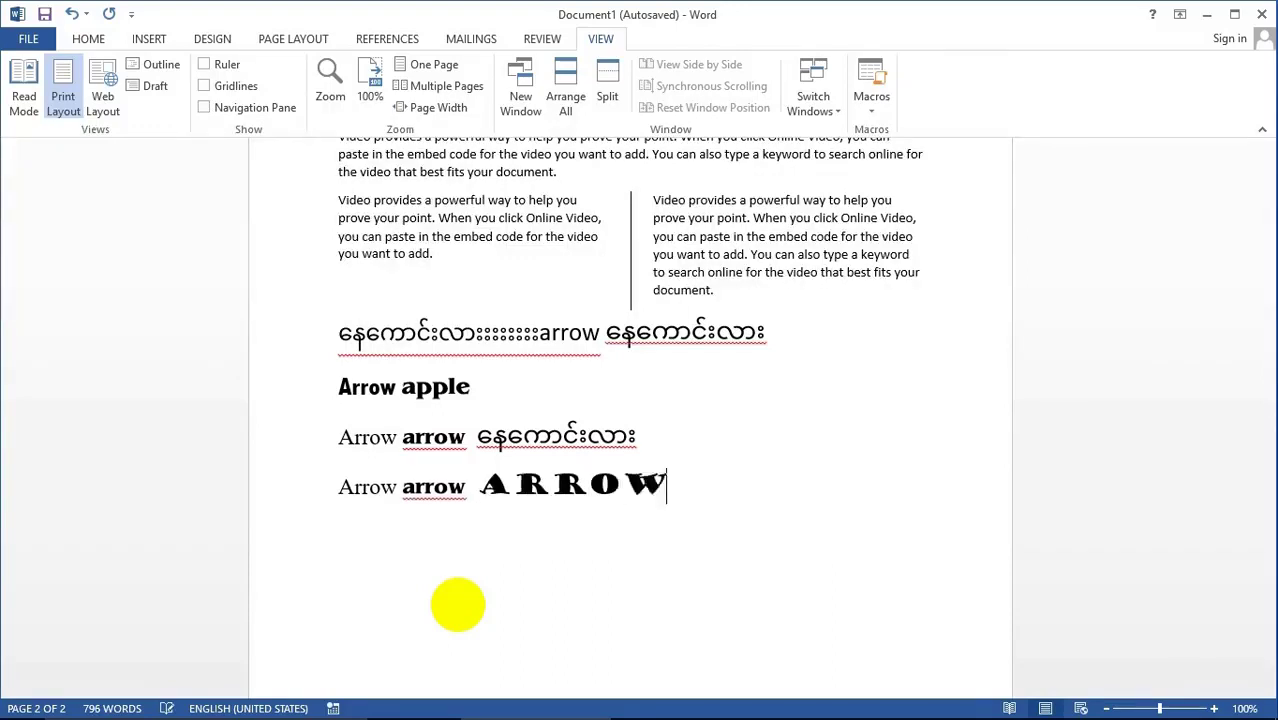
left_click(92, 40)
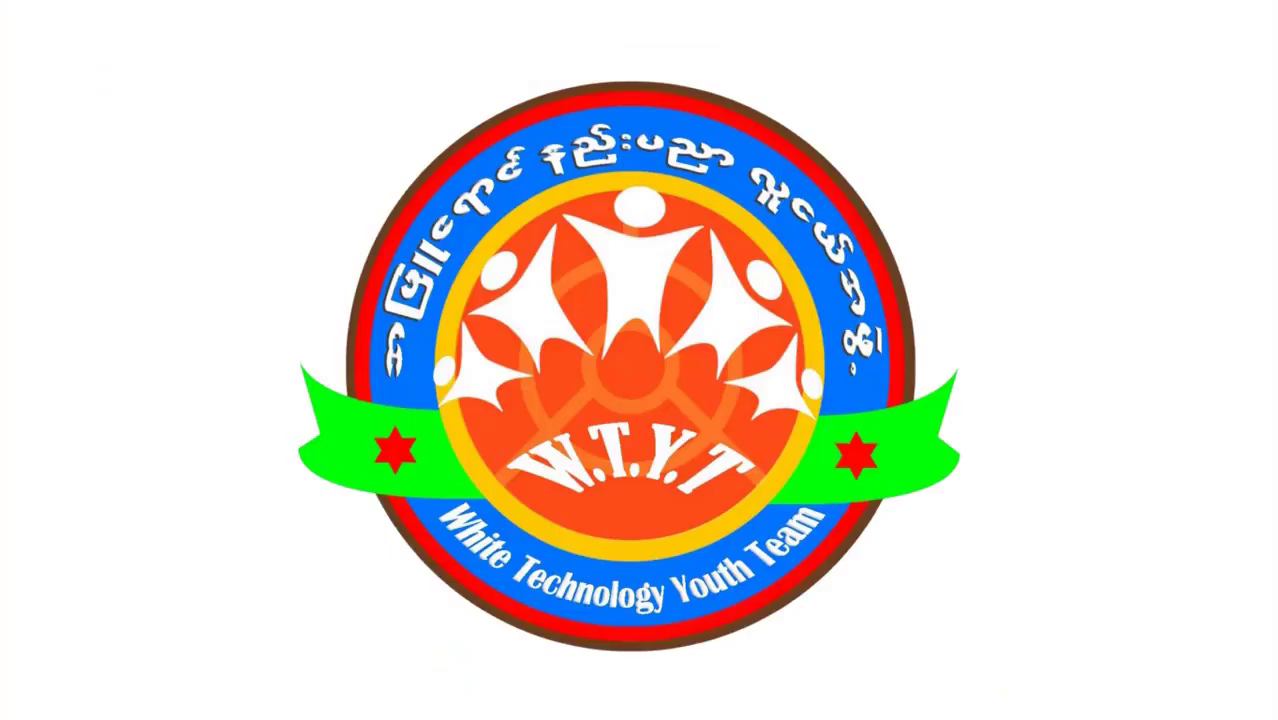